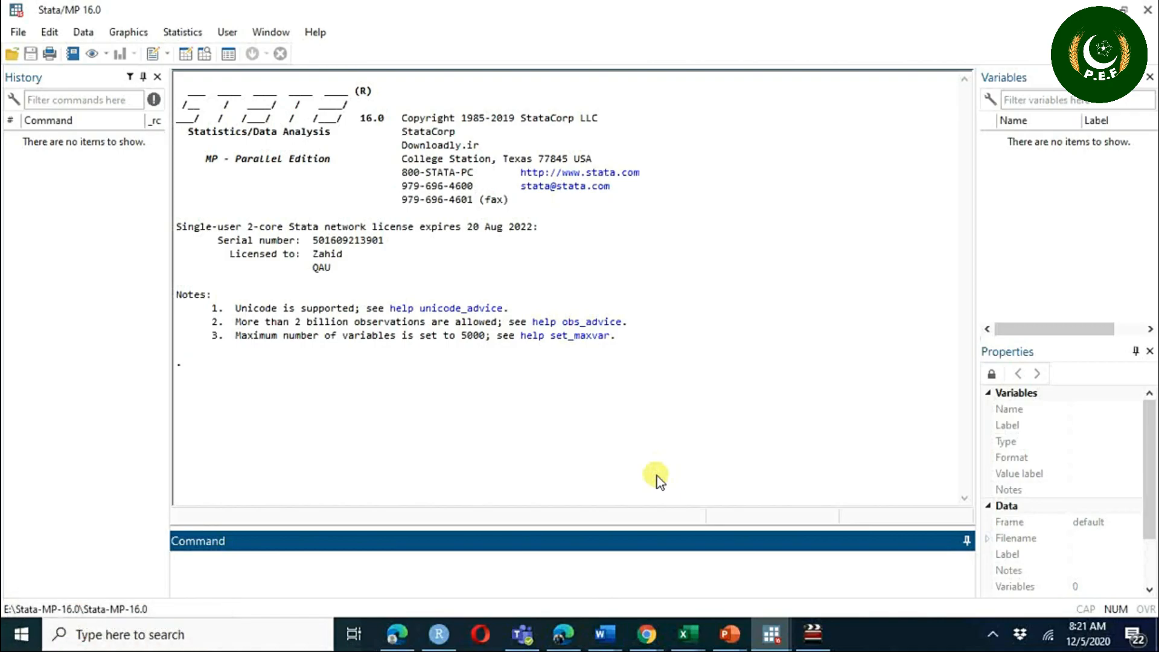
- Switch to the textbook's companion site in Chrome and look through the original-edition datasets for Empirical Exercises and Test Bank
{"action": "mouse_move", "coordinate": [647, 633]}
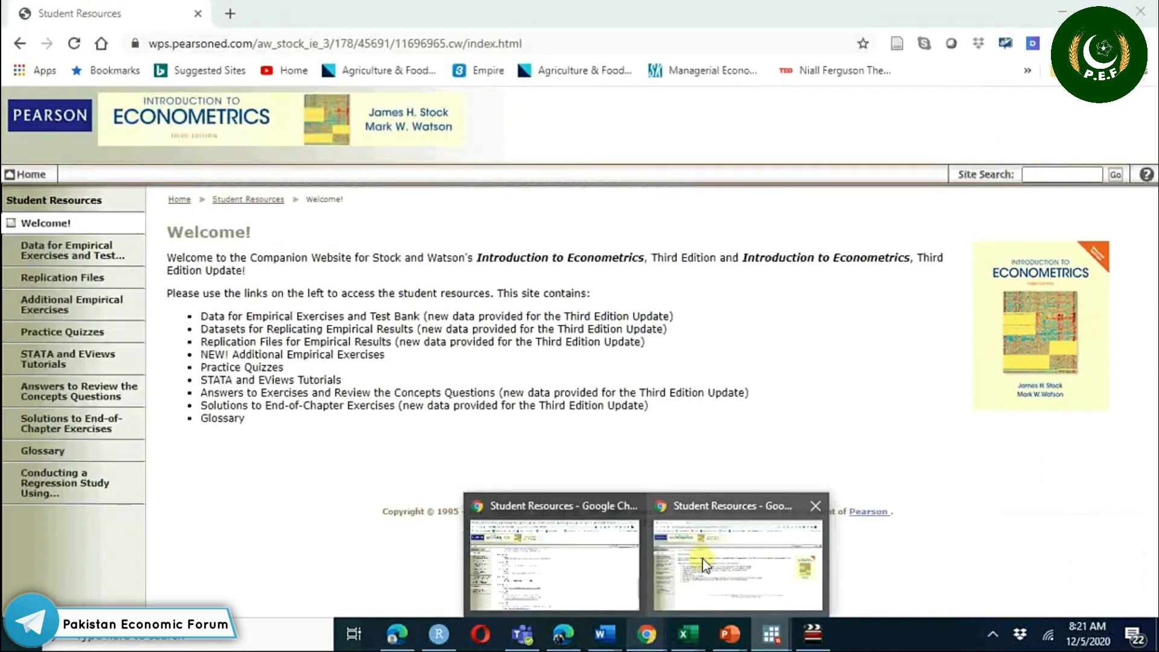
{"action": "left_click", "coordinate": [704, 566]}
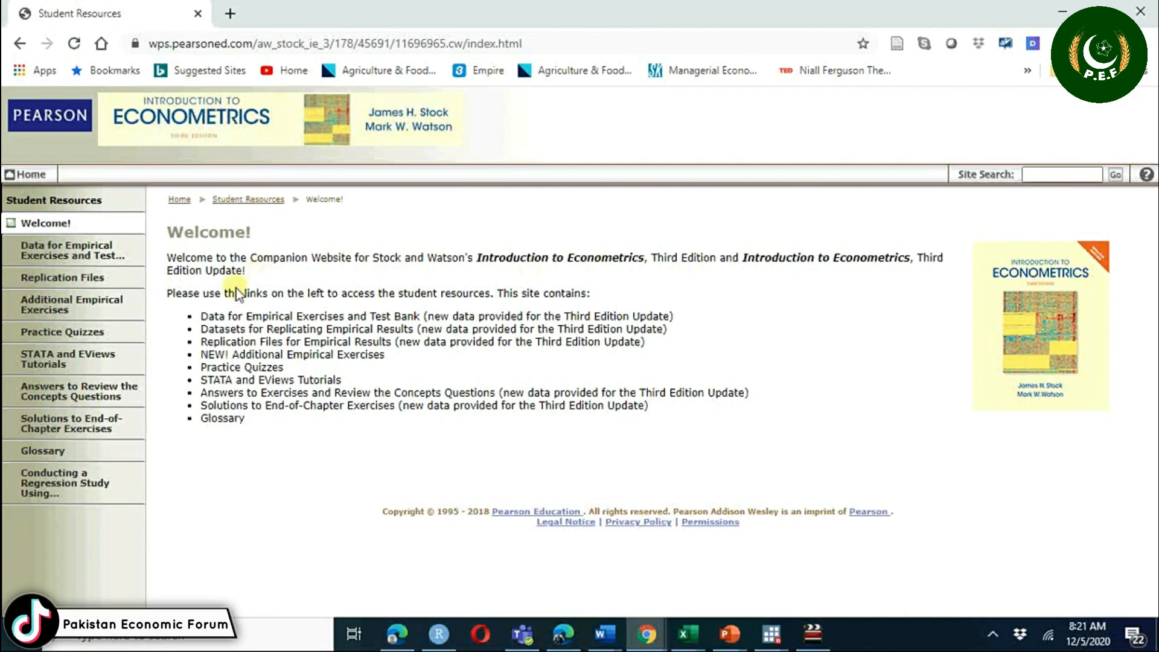
{"action": "left_click", "coordinate": [88, 257]}
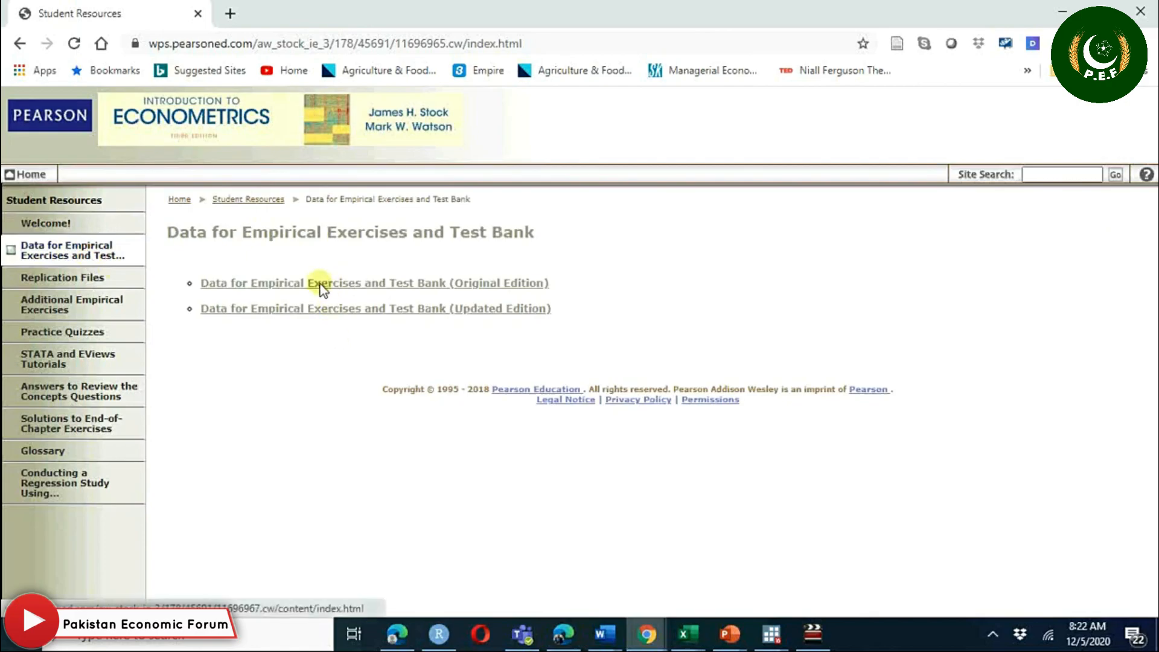
{"action": "left_click", "coordinate": [357, 285]}
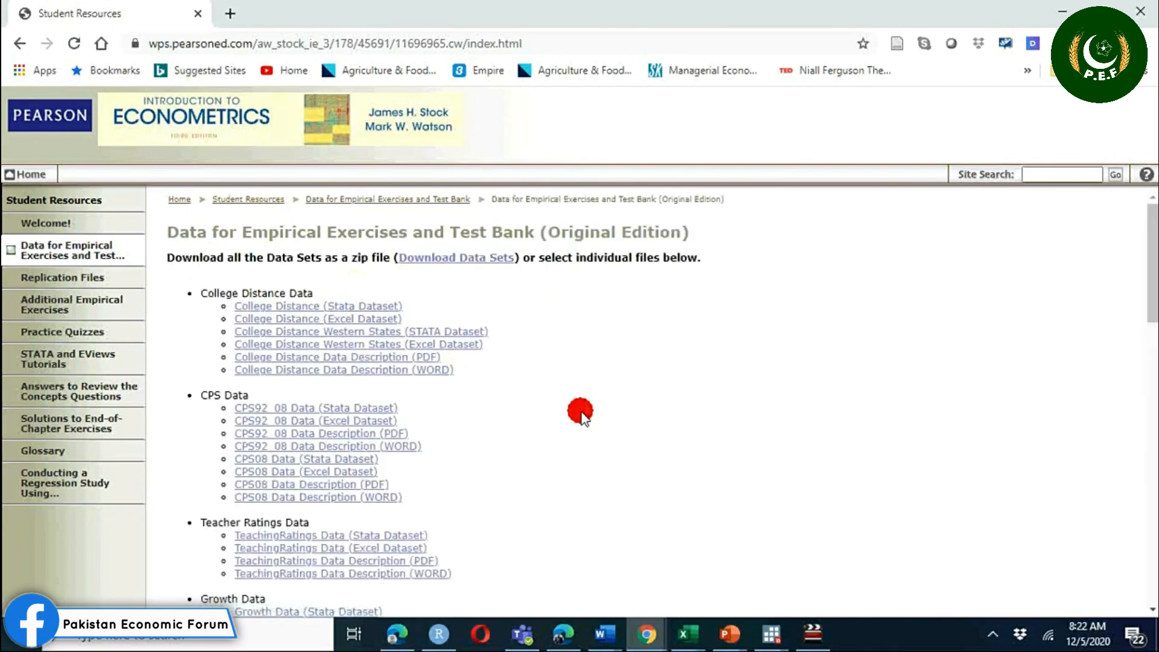
{"action": "scroll", "coordinate": [581, 416], "scroll_direction": "down", "scroll_amount": 5}
{"action": "scroll", "coordinate": [584, 415], "scroll_direction": "down", "scroll_amount": 3}
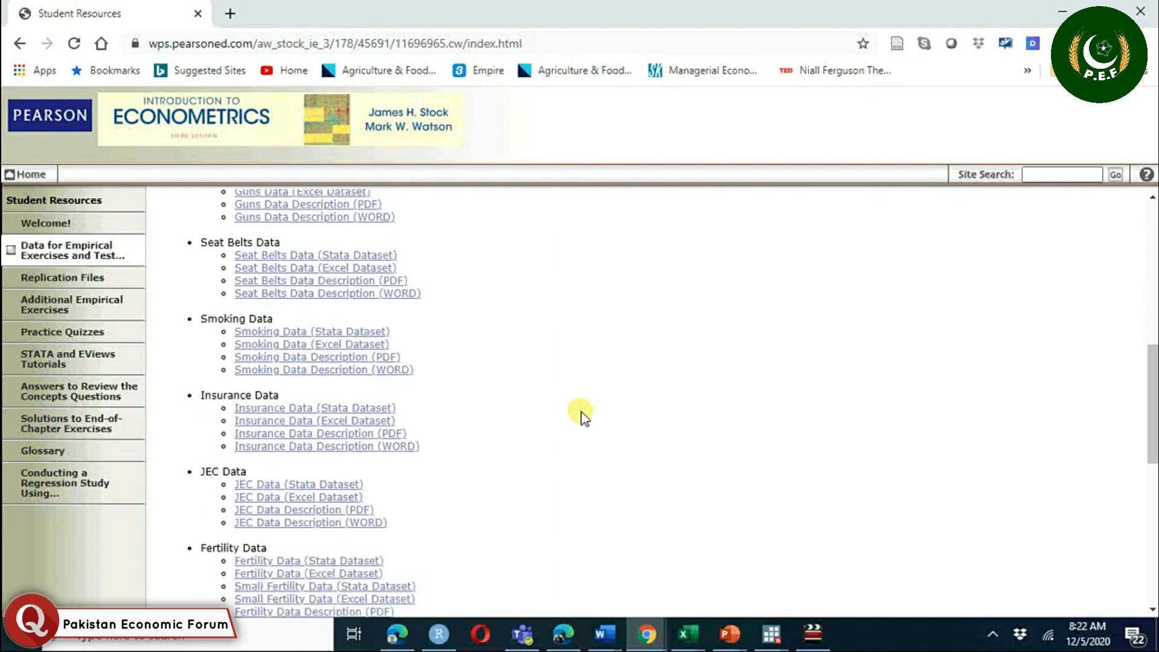
{"action": "scroll", "coordinate": [584, 417], "scroll_direction": "down", "scroll_amount": 6}
{"action": "scroll", "coordinate": [584, 416], "scroll_direction": "down", "scroll_amount": 2}
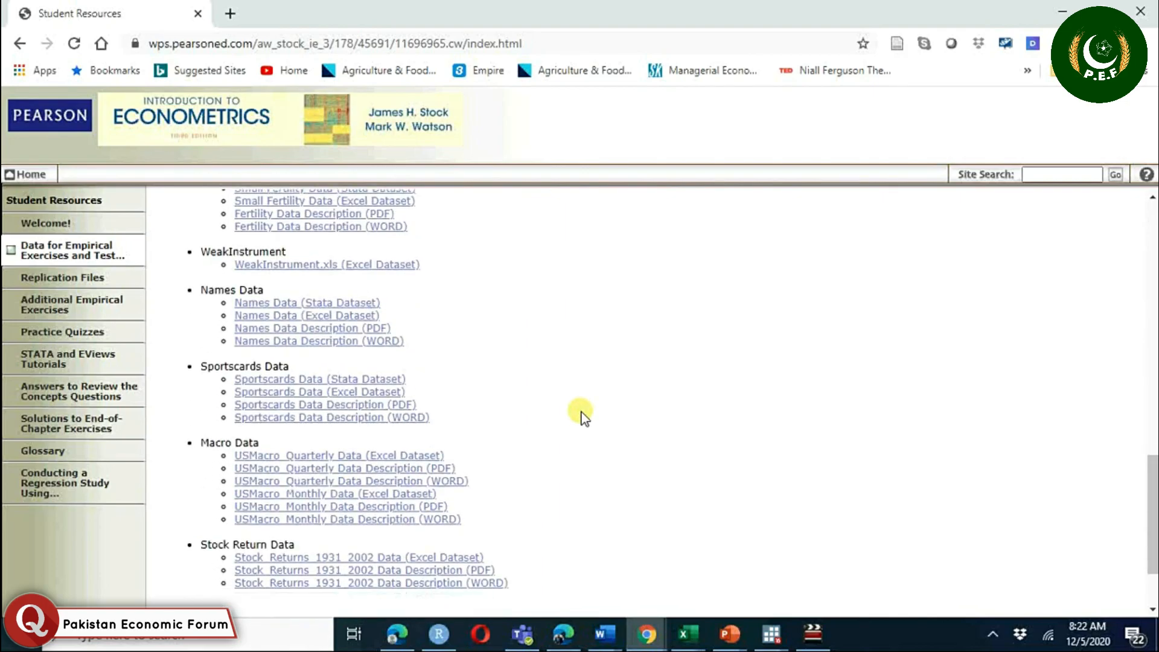
{"action": "scroll", "coordinate": [584, 416], "scroll_direction": "up", "scroll_amount": 6}
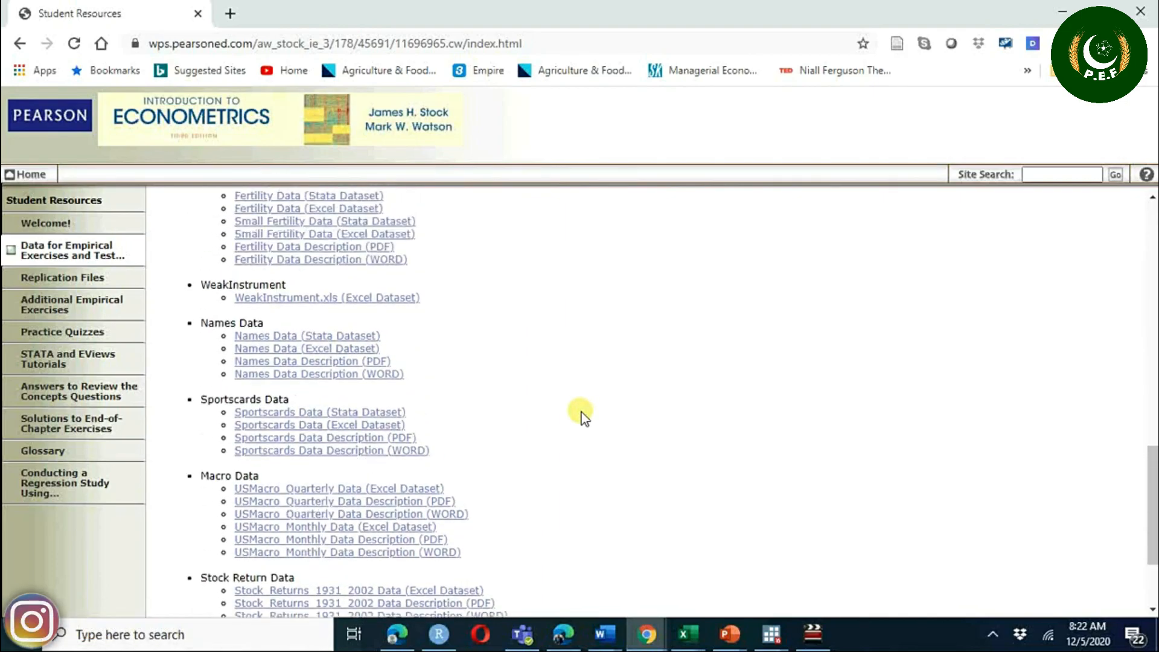
{"action": "scroll", "coordinate": [584, 416], "scroll_direction": "up", "scroll_amount": 15}
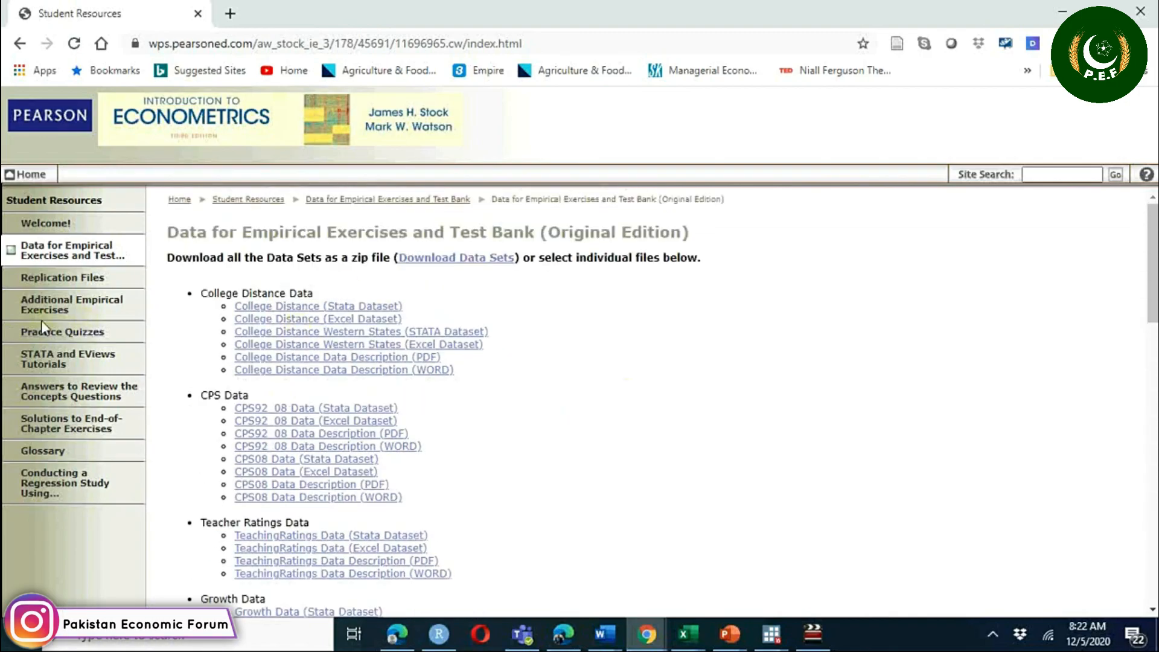
- Open the original-edition Datasets for Replicating Empirical Results and look through them for the Chapter 12 cigarette data
{"action": "left_click", "coordinate": [63, 281]}
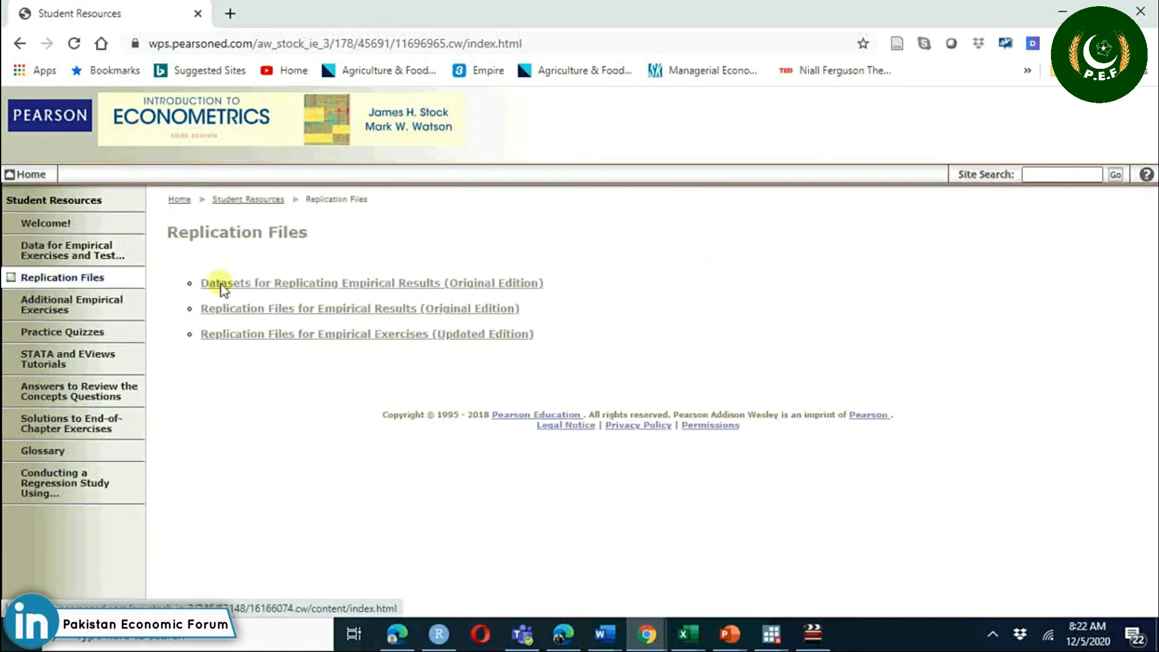
{"action": "left_click", "coordinate": [308, 285]}
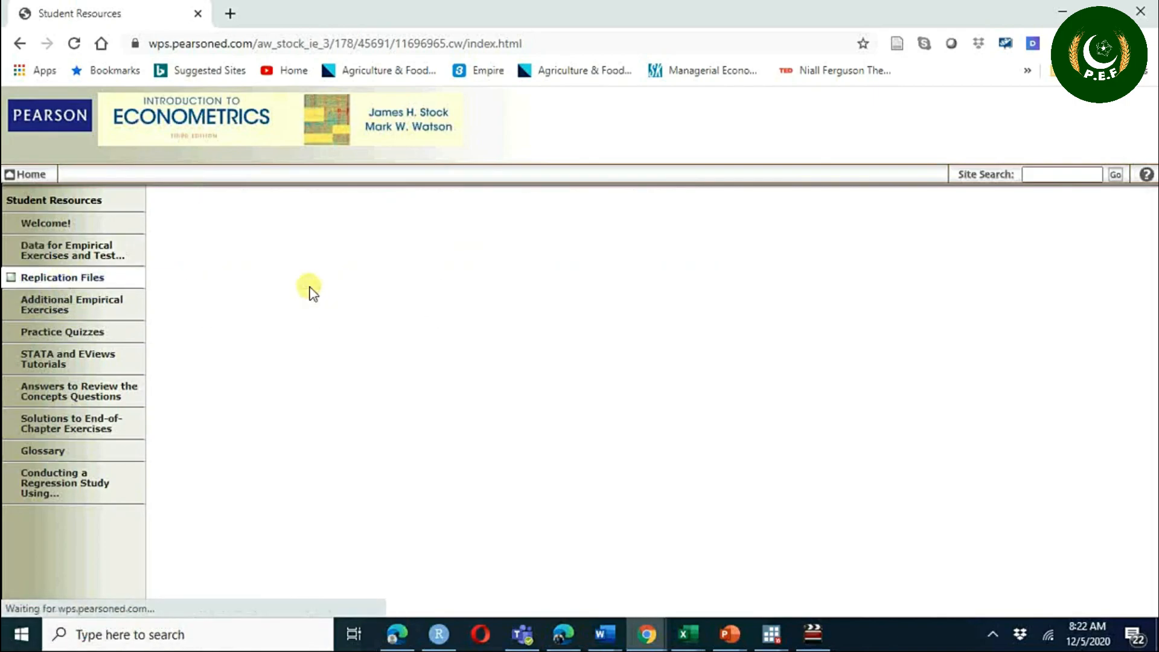
{"action": "scroll", "coordinate": [689, 486], "scroll_direction": "down", "scroll_amount": 1}
{"action": "scroll", "coordinate": [689, 486], "scroll_direction": "down", "scroll_amount": 6}
{"action": "scroll", "coordinate": [690, 486], "scroll_direction": "down", "scroll_amount": 1}
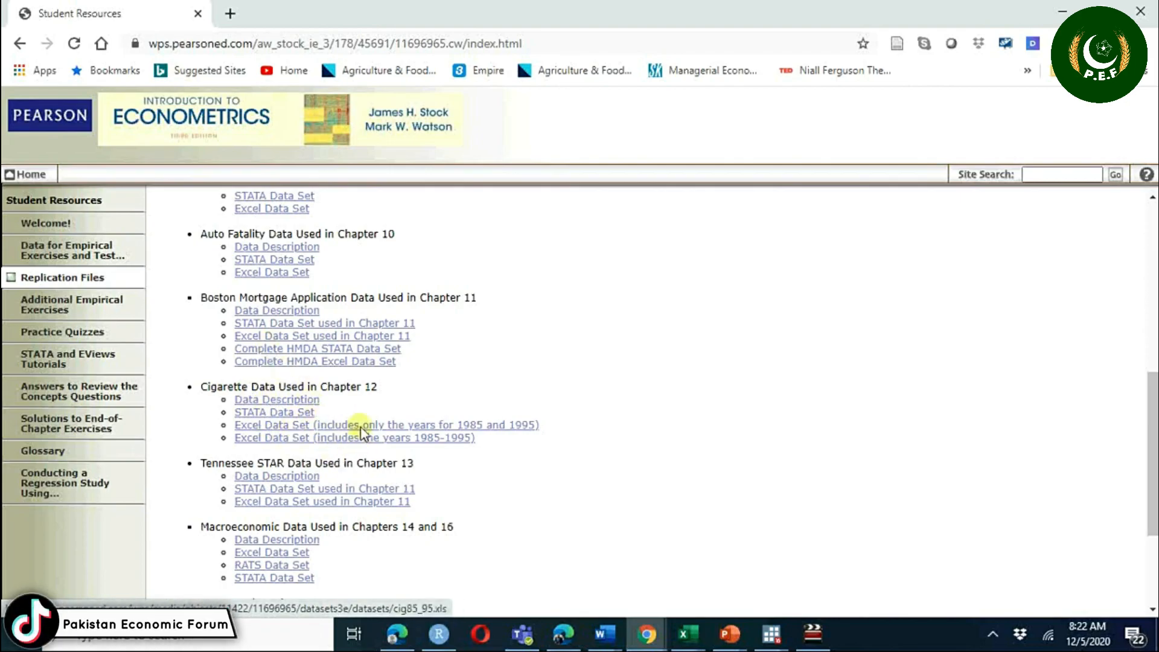
- From the original-edition Replication Files for Empirical Results, open the Chapter 12 Demand for Cigarettes STATA do file
{"action": "left_click", "coordinate": [89, 281]}
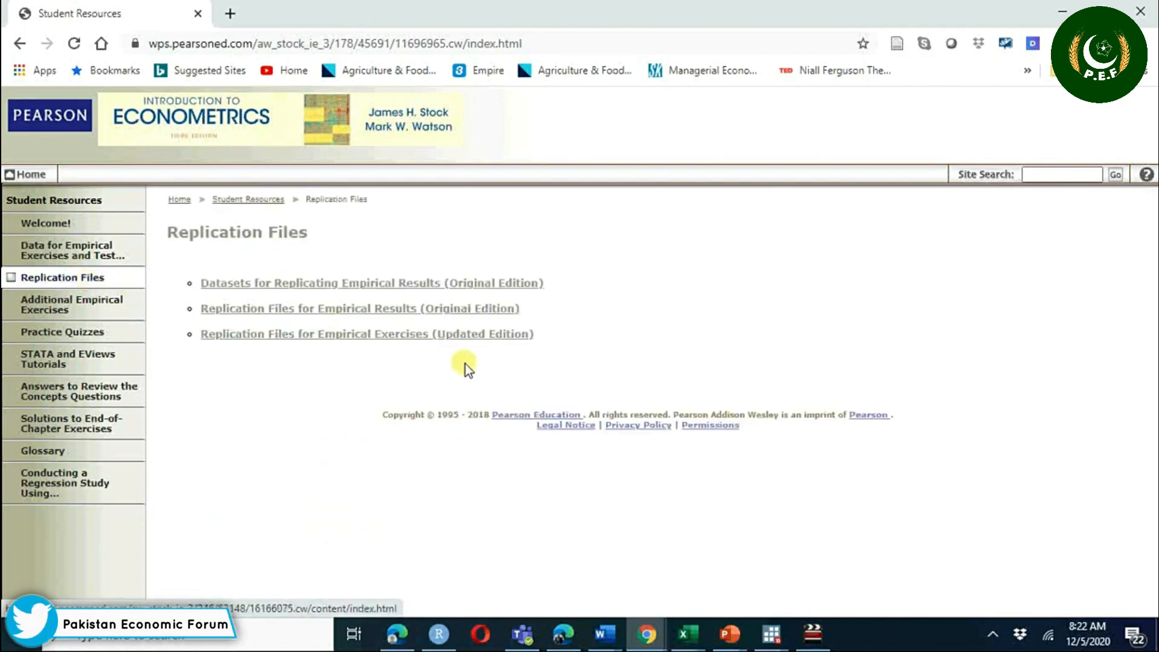
{"action": "left_click", "coordinate": [360, 310]}
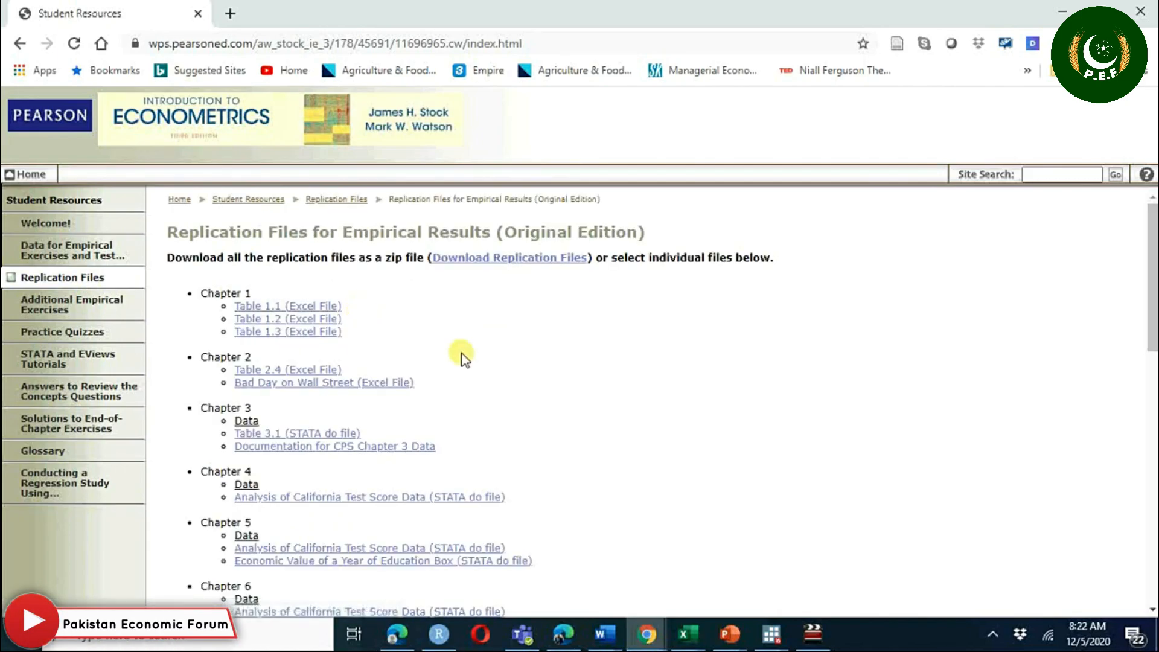
{"action": "scroll", "coordinate": [582, 408], "scroll_direction": "down", "scroll_amount": 3}
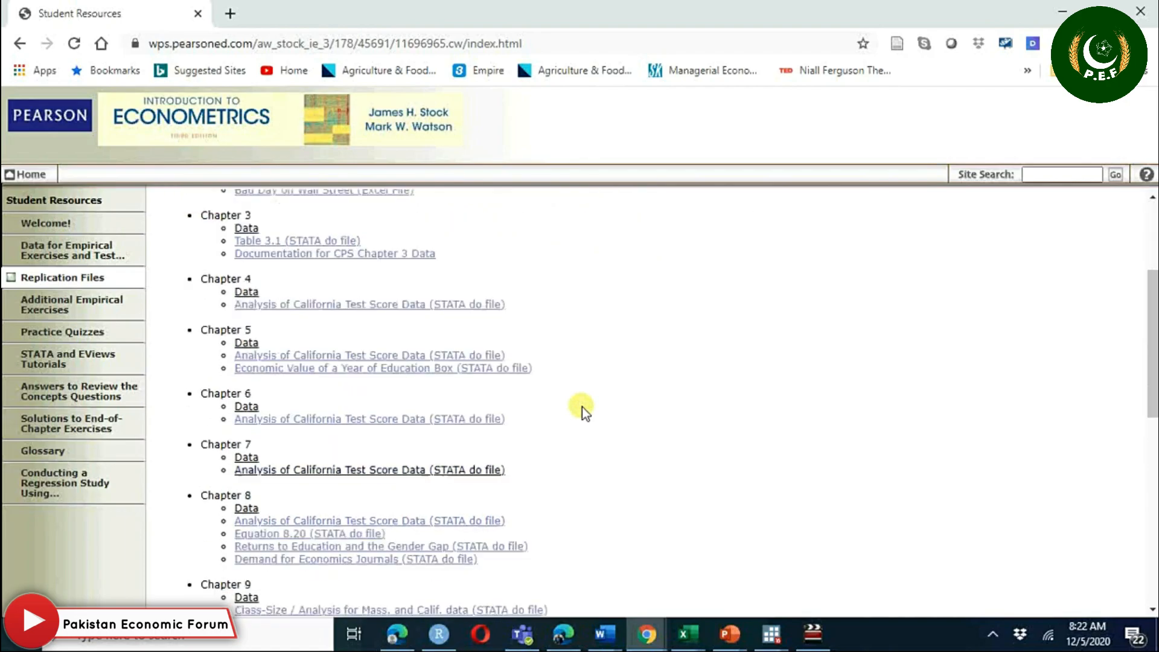
{"action": "scroll", "coordinate": [582, 406], "scroll_direction": "down", "scroll_amount": 4}
{"action": "scroll", "coordinate": [582, 407], "scroll_direction": "down", "scroll_amount": 1}
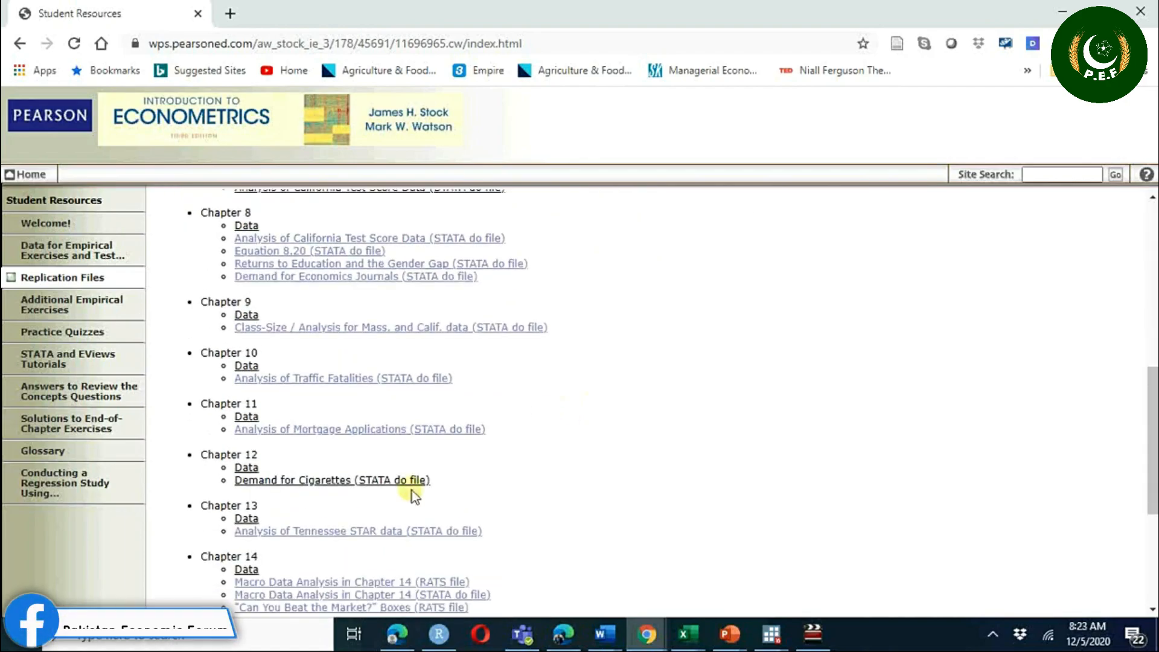
{"action": "left_click", "coordinate": [306, 480]}
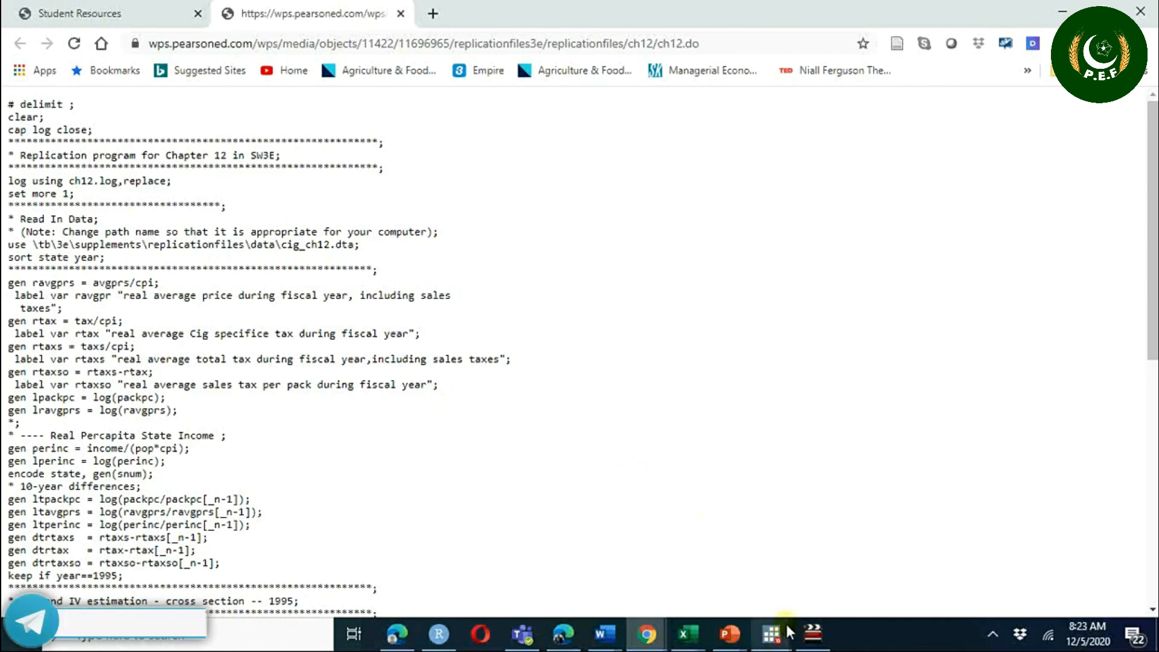
- Switch to the Stata main window
{"action": "mouse_move", "coordinate": [785, 628]}
{"action": "left_click", "coordinate": [754, 564]}
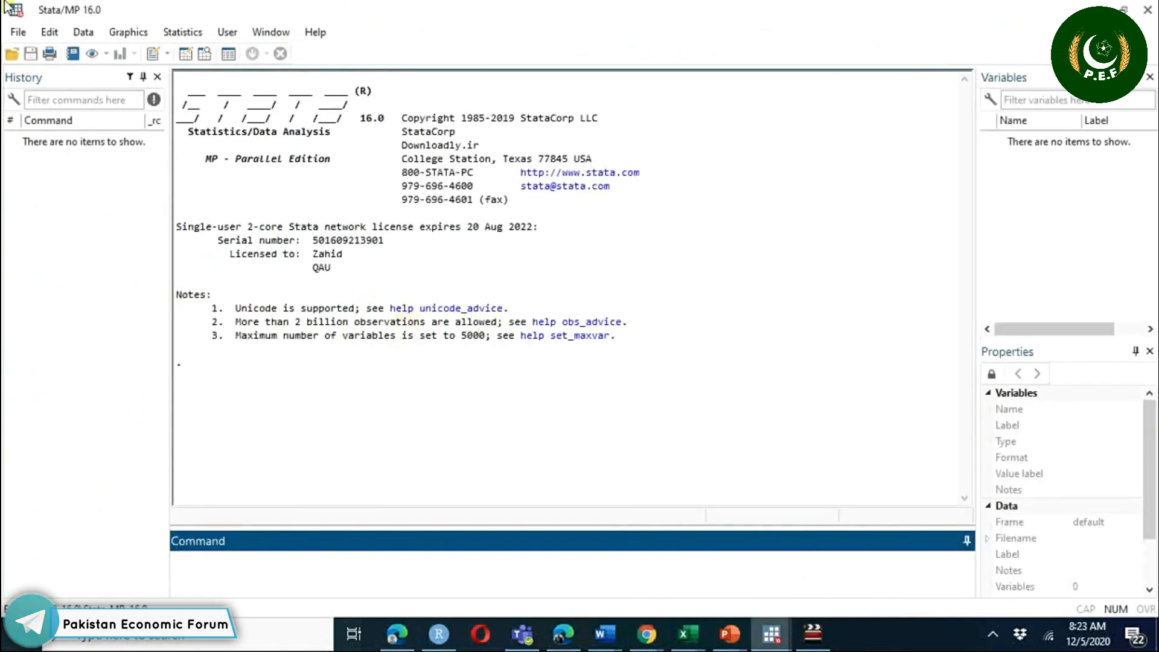
{"action": "left_click", "coordinate": [18, 34]}
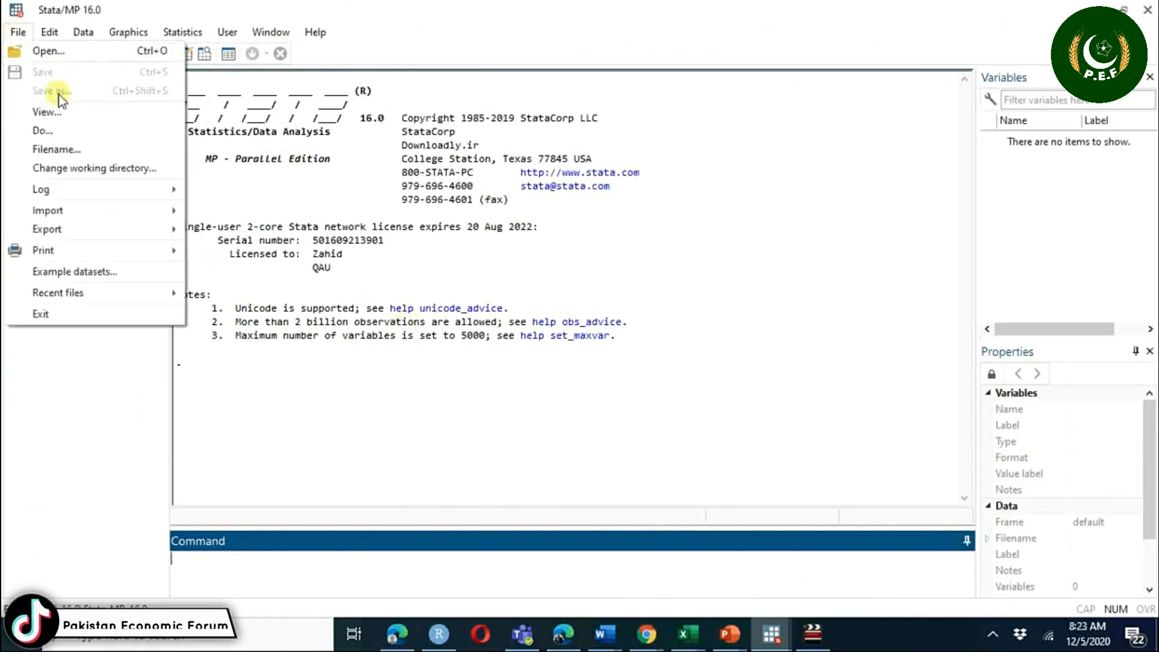
{"action": "mouse_move", "coordinate": [118, 196]}
{"action": "mouse_move", "coordinate": [117, 217]}
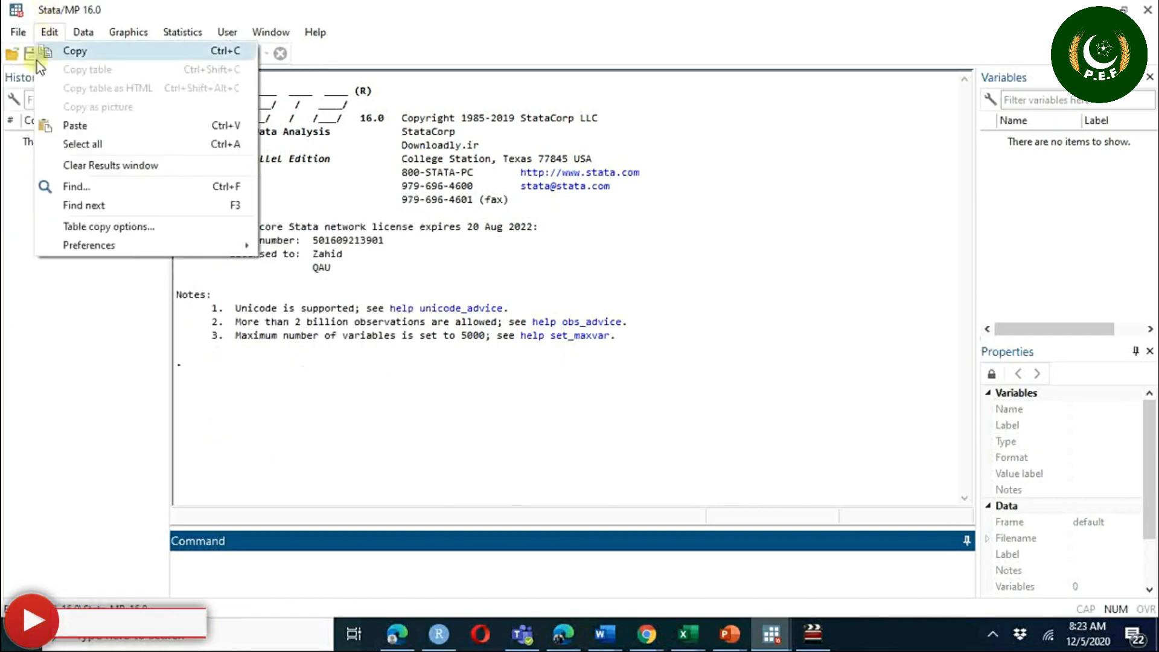
{"action": "left_click", "coordinate": [60, 378]}
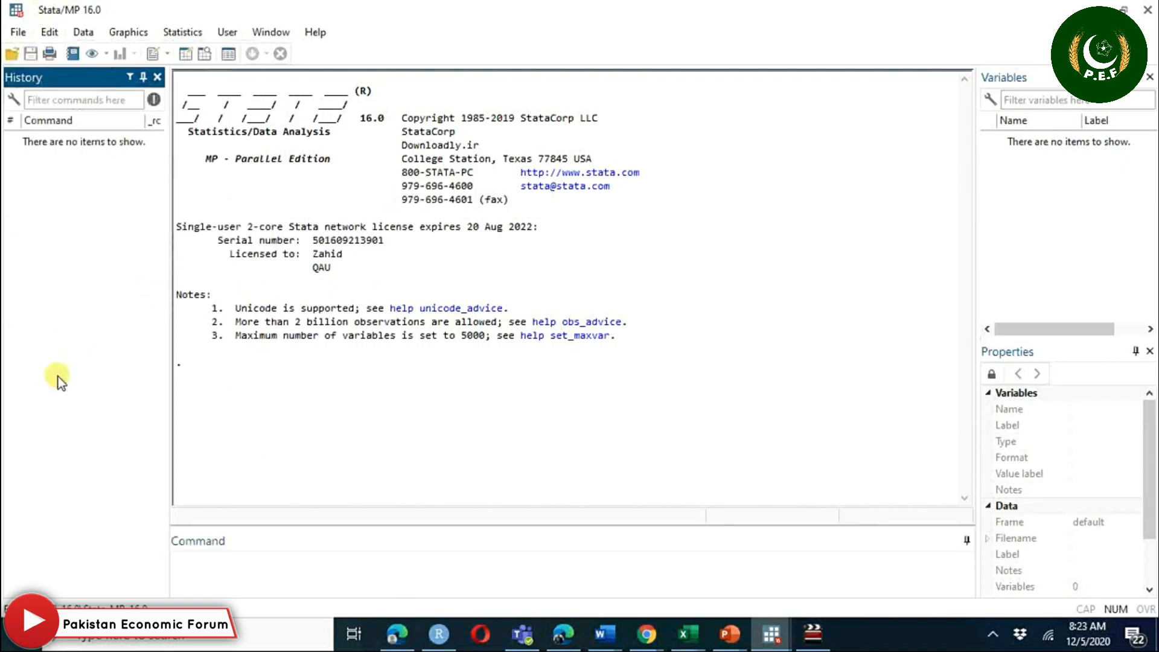
- Load the cig_ch10.dat dataset (DTA file) from the Stock and Watson data folder into Stata
{"action": "left_click", "coordinate": [17, 31]}
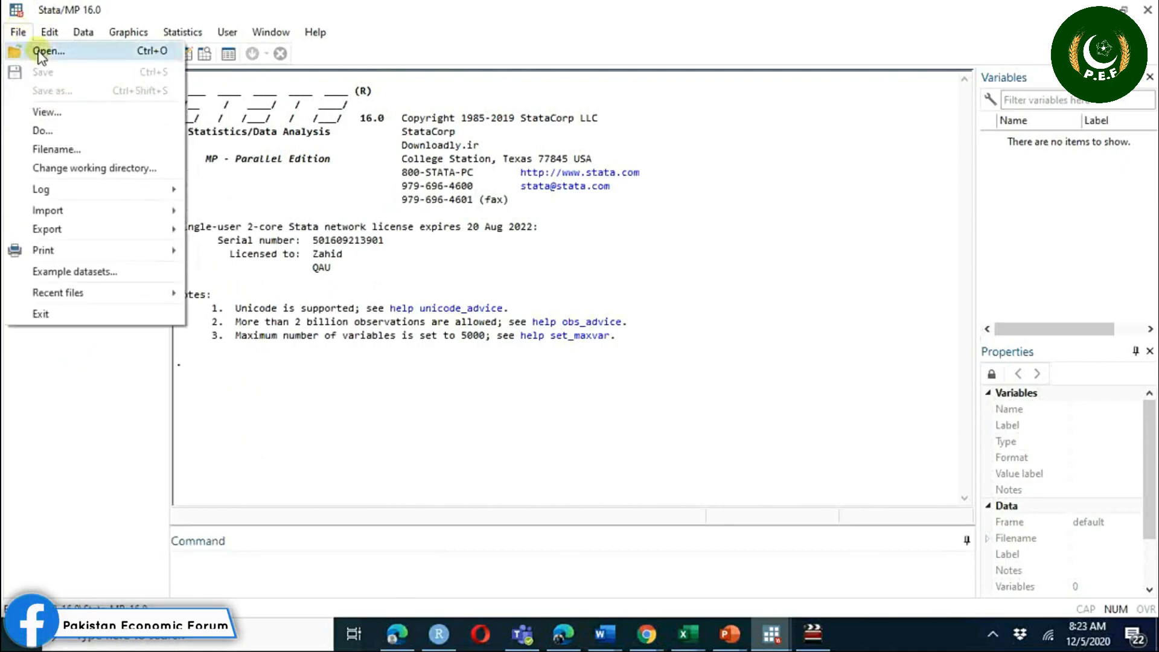
{"action": "left_click", "coordinate": [41, 52]}
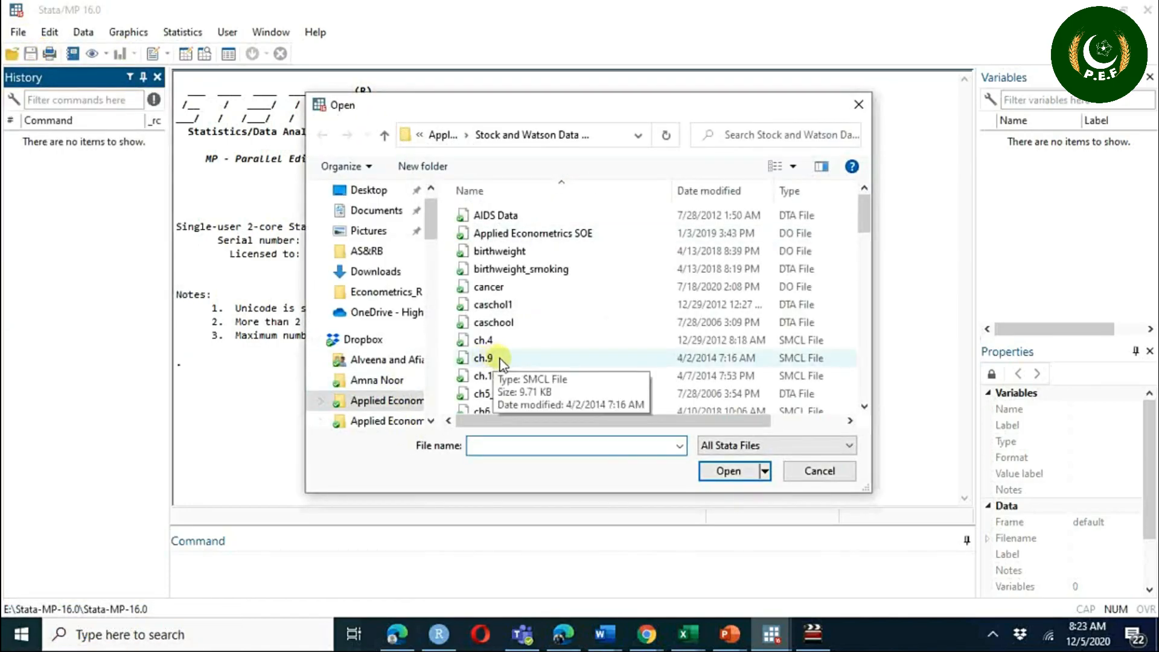
{"action": "left_click", "coordinate": [518, 379]}
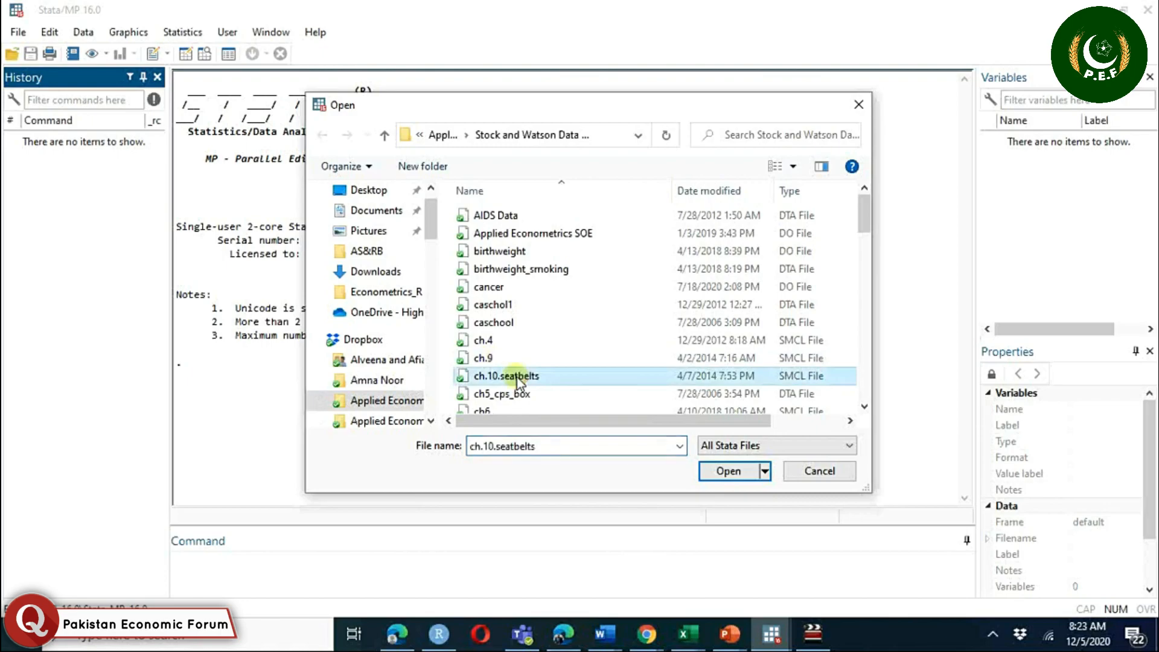
{"action": "key", "text": "Down"}
{"action": "key", "text": "Down"}
{"action": "key", "text": "Down"}
{"action": "key", "text": "Down"}
{"action": "key", "text": "Down"}
{"action": "key", "text": "Down"}
{"action": "key", "text": "Down"}
{"action": "key", "text": "Down"}
{"action": "key", "text": "Down"}
{"action": "key", "text": "Down"}
{"action": "key", "text": "Down"}
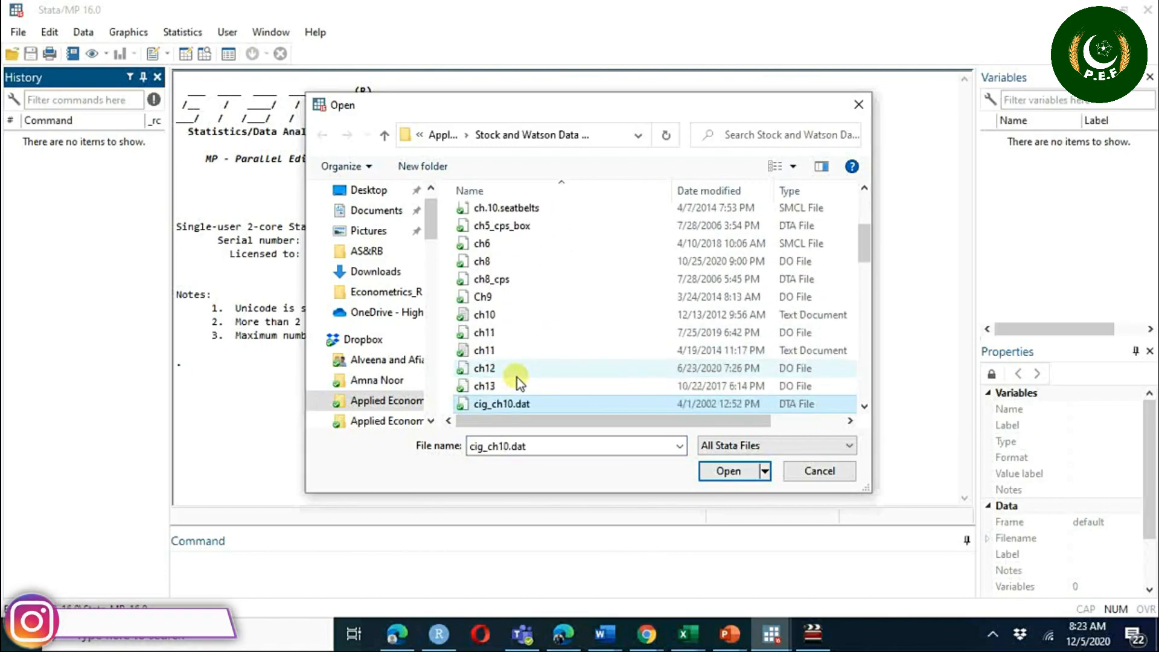
{"action": "left_click", "coordinate": [791, 391]}
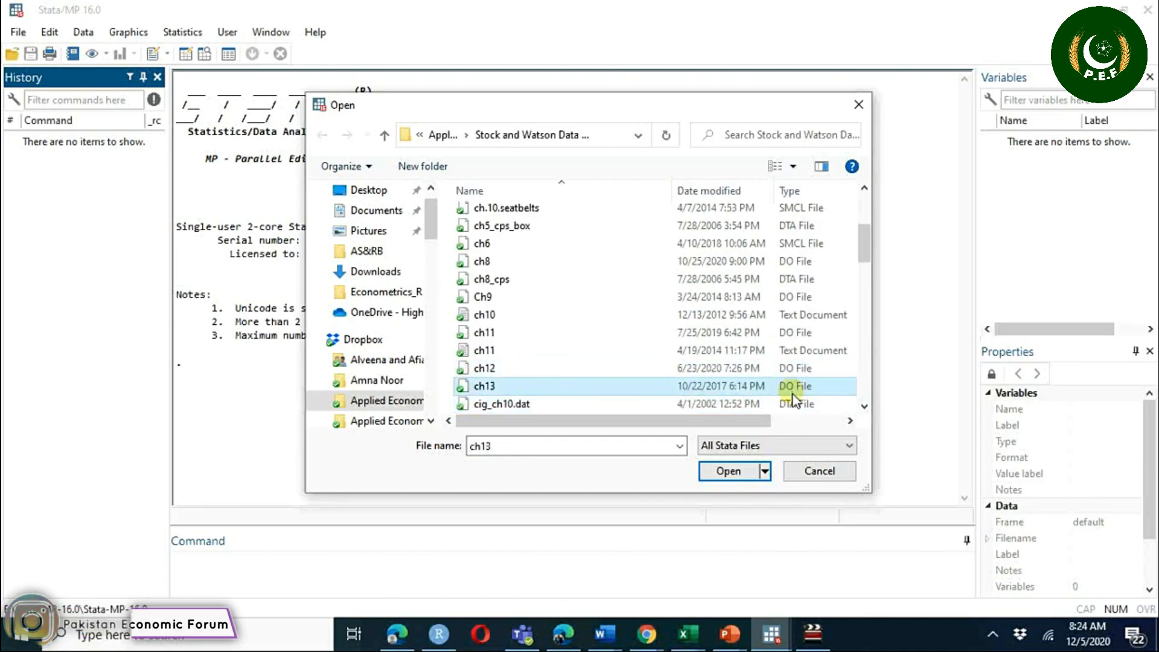
{"action": "left_click", "coordinate": [794, 406]}
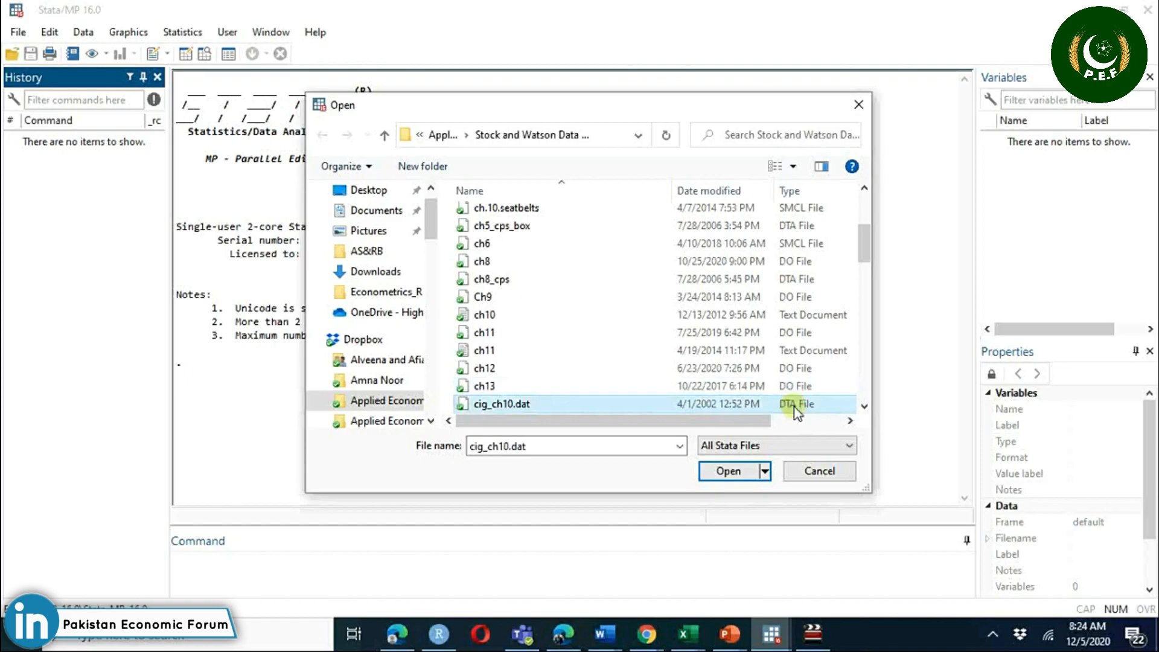
{"action": "left_click", "coordinate": [724, 473]}
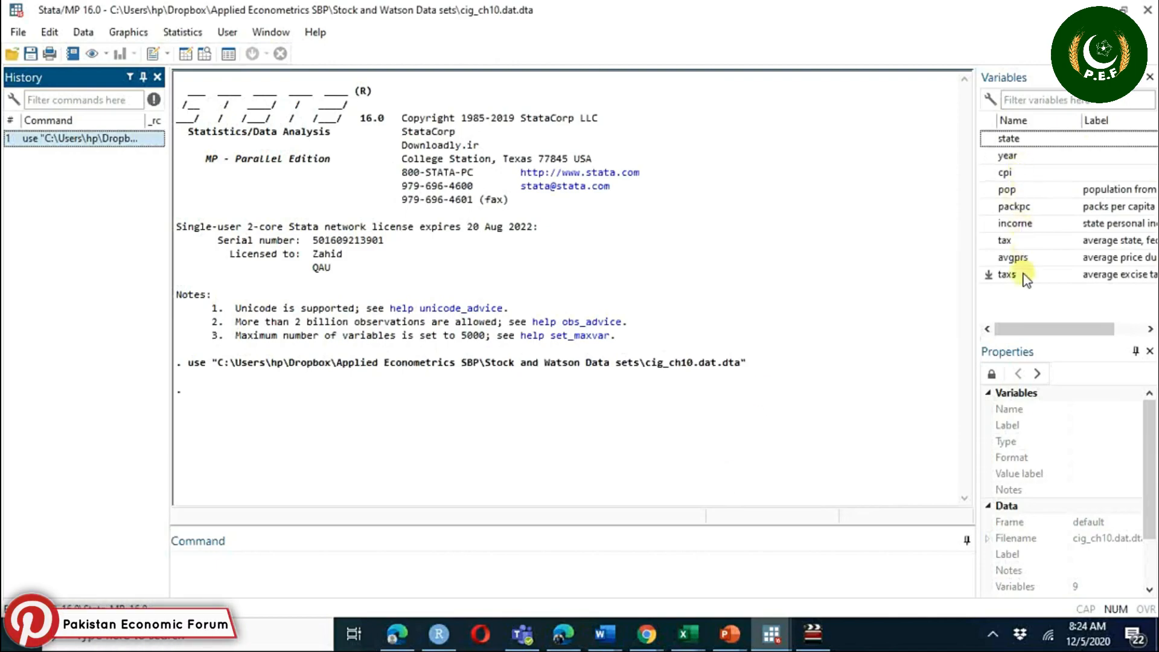
- Inspect the cigarette dataset's observations and variables in the Data Editor and close it
{"action": "left_click", "coordinate": [186, 56]}
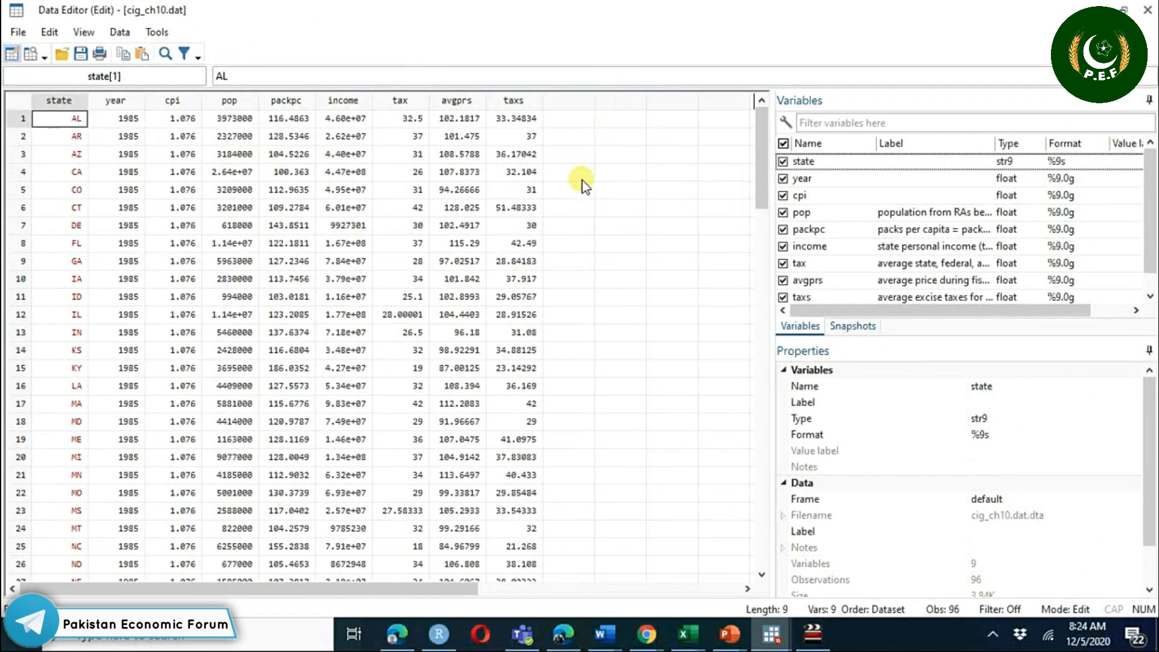
{"action": "left_click", "coordinate": [1147, 10]}
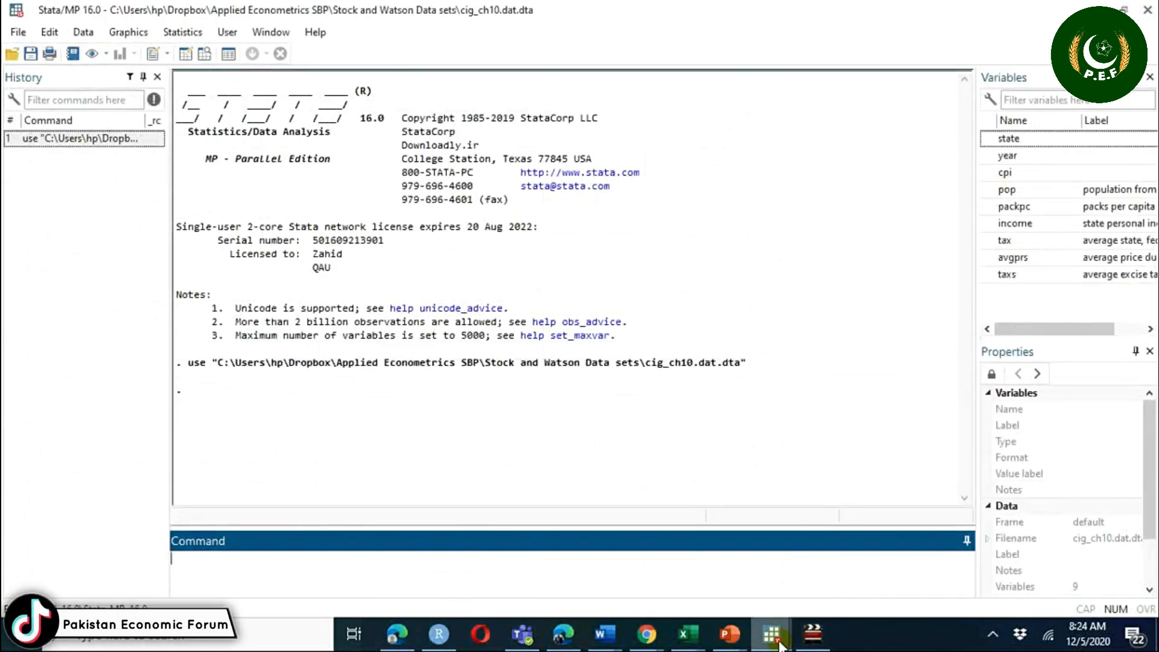
- Bring up the ch12 replication program in the Do-file Editor, without keeping a blank do-file open
{"action": "left_click", "coordinate": [158, 56]}
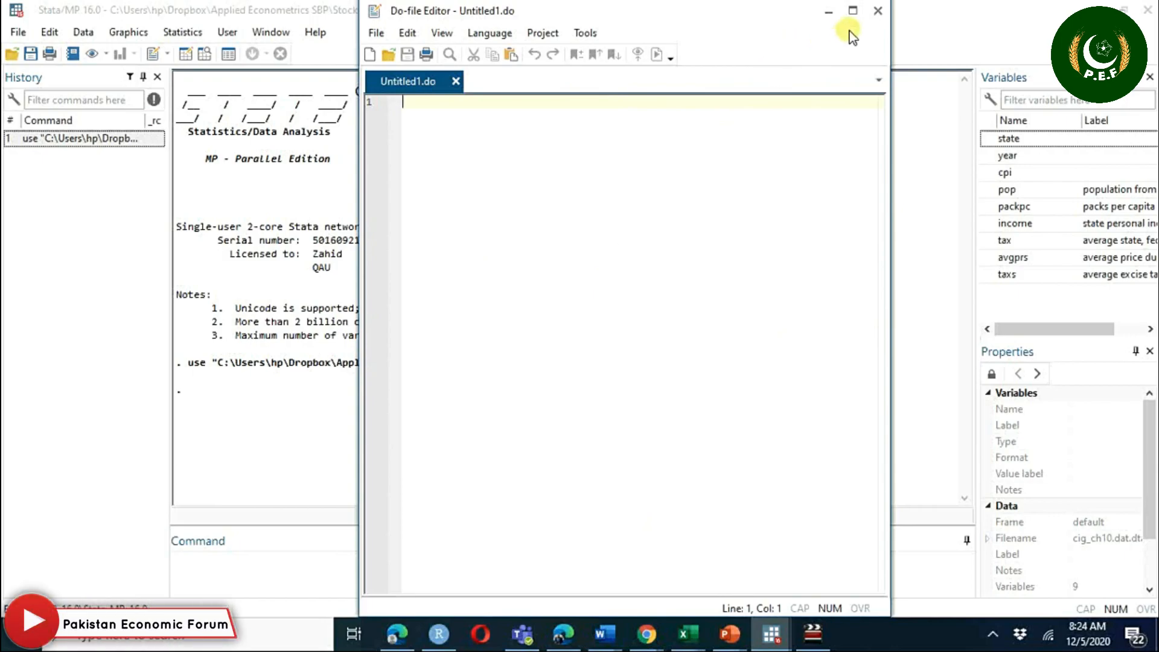
{"action": "left_click", "coordinate": [877, 11]}
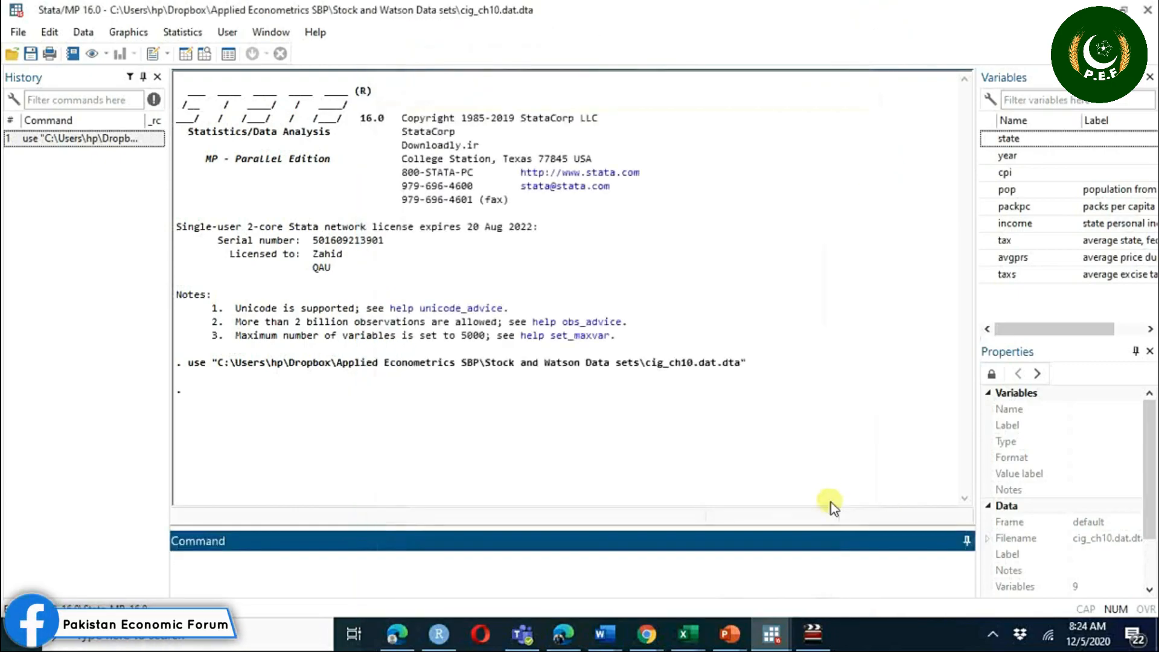
{"action": "mouse_move", "coordinate": [774, 643]}
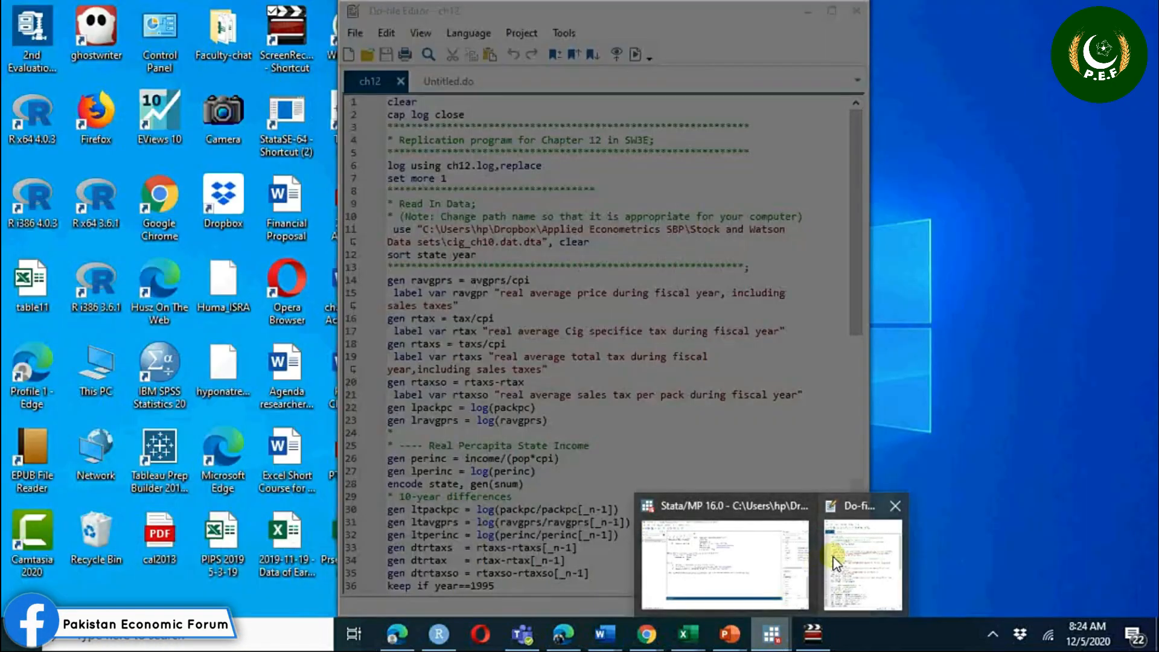
{"action": "left_click", "coordinate": [832, 556]}
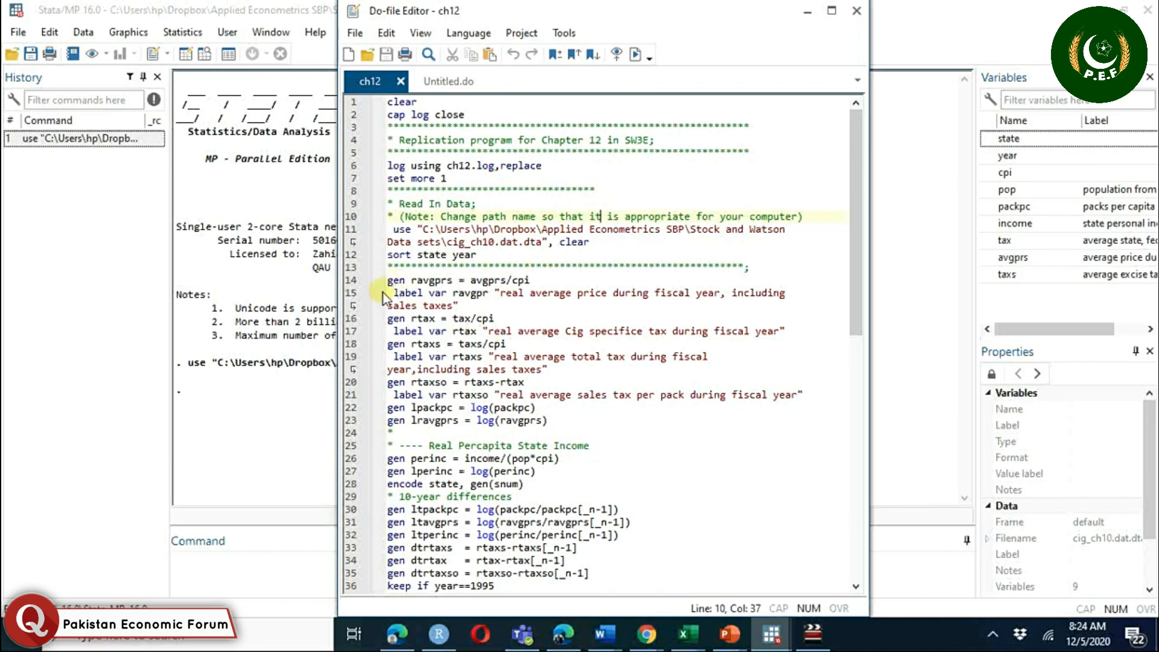
- Execute only the sort state year line of the ch12 do-file
{"action": "left_click", "coordinate": [401, 283]}
{"action": "left_click_drag", "start_coordinate": [402, 283], "coordinate": [512, 281]}
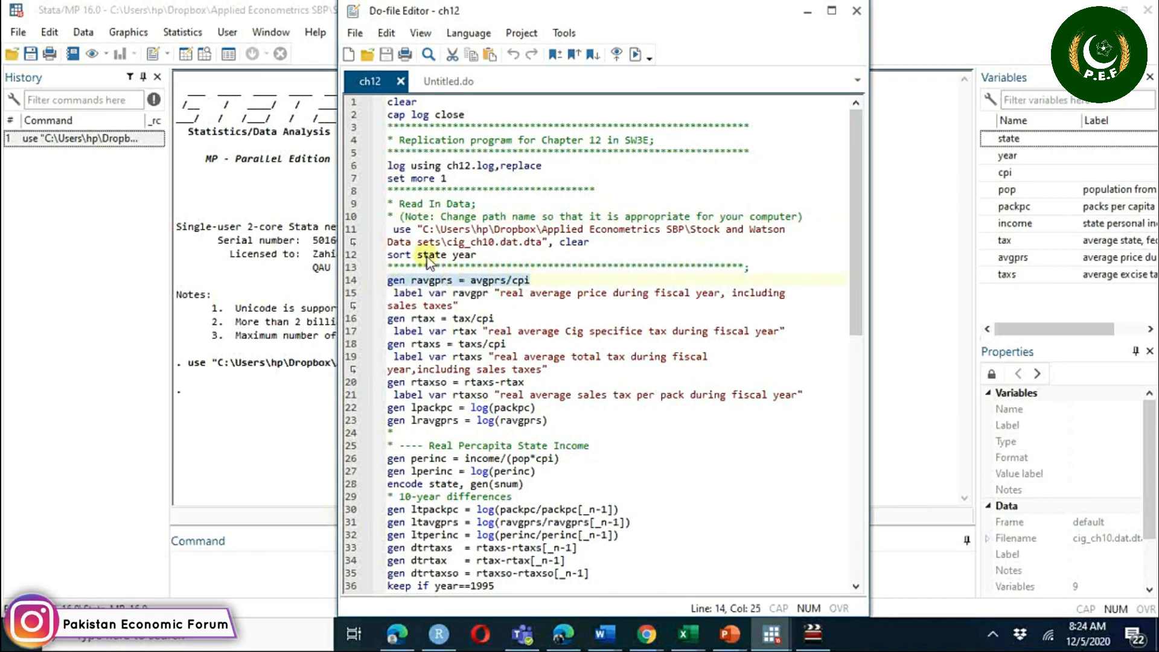
{"action": "left_click_drag", "start_coordinate": [388, 255], "coordinate": [479, 262]}
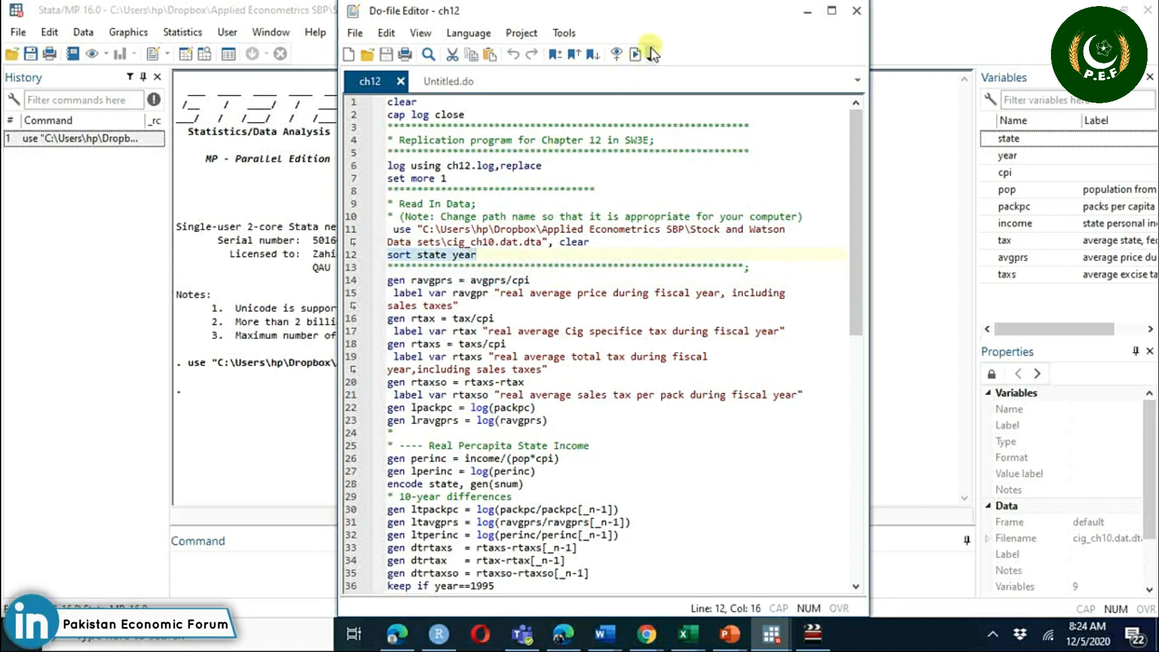
{"action": "left_click", "coordinate": [637, 54]}
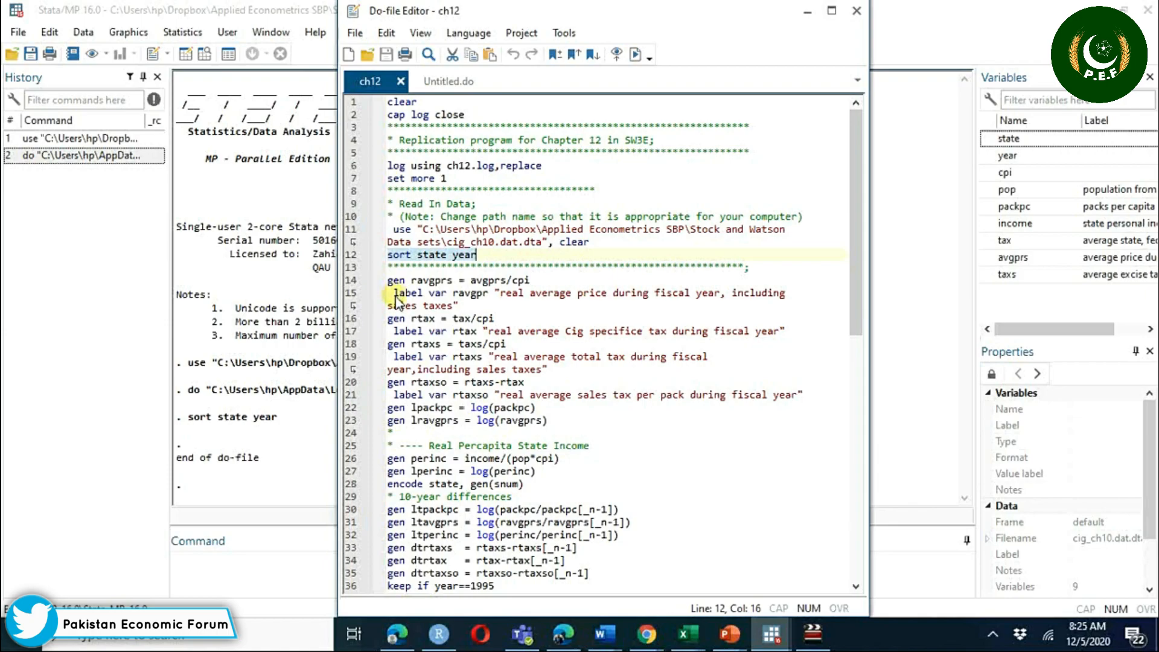
- Start creating a new float variable in the main Stata window's generate dialog and name it ravgprs
{"action": "left_click", "coordinate": [256, 190]}
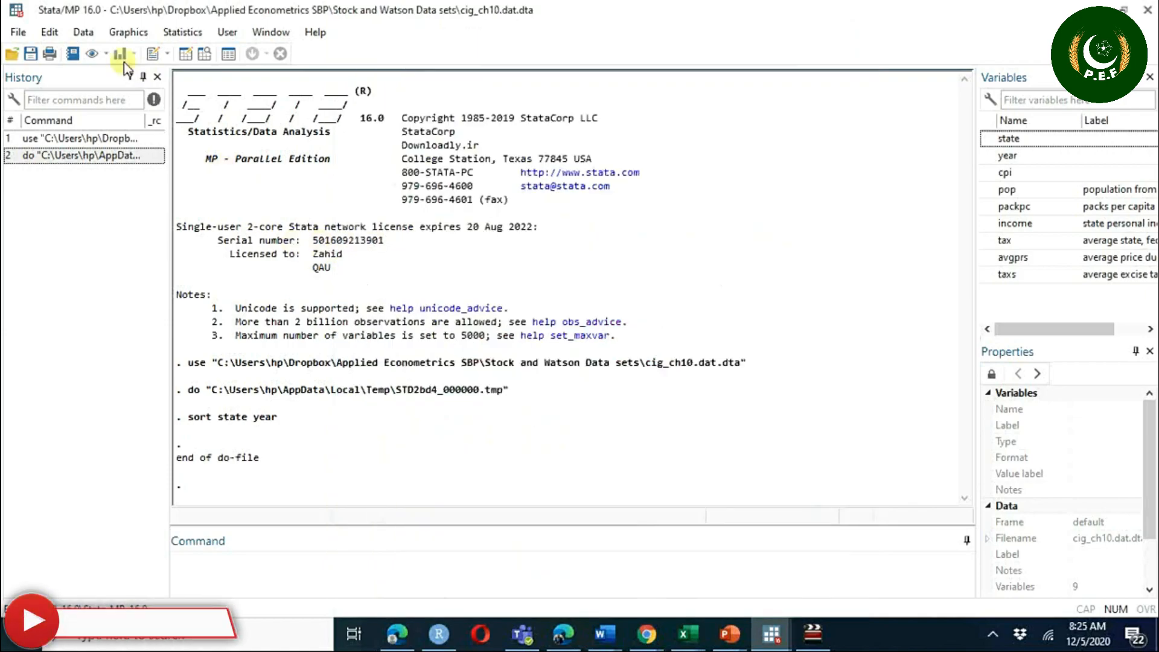
{"action": "left_click", "coordinate": [84, 32]}
{"action": "mouse_move", "coordinate": [111, 91]}
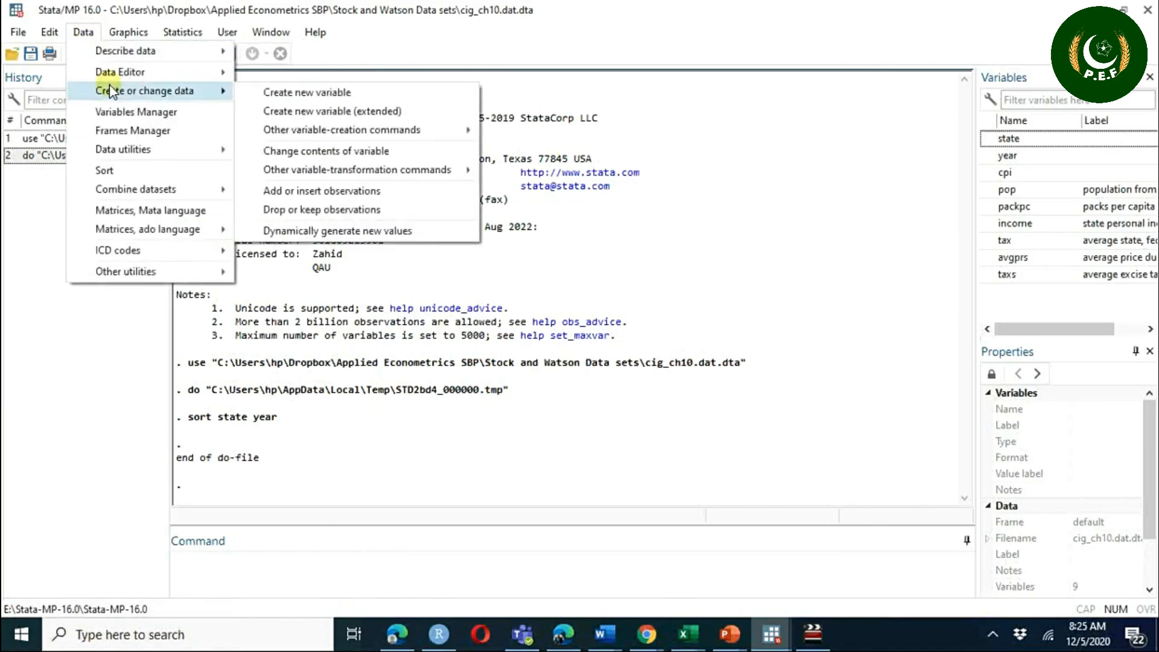
{"action": "left_click", "coordinate": [273, 94]}
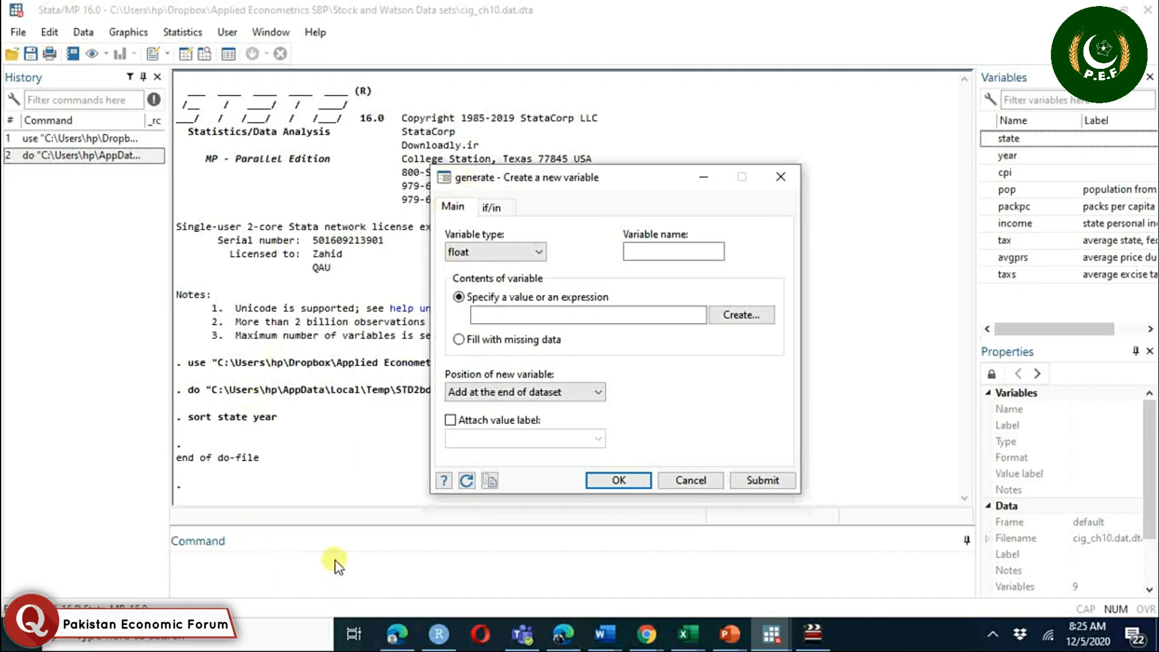
{"action": "left_click", "coordinate": [647, 253]}
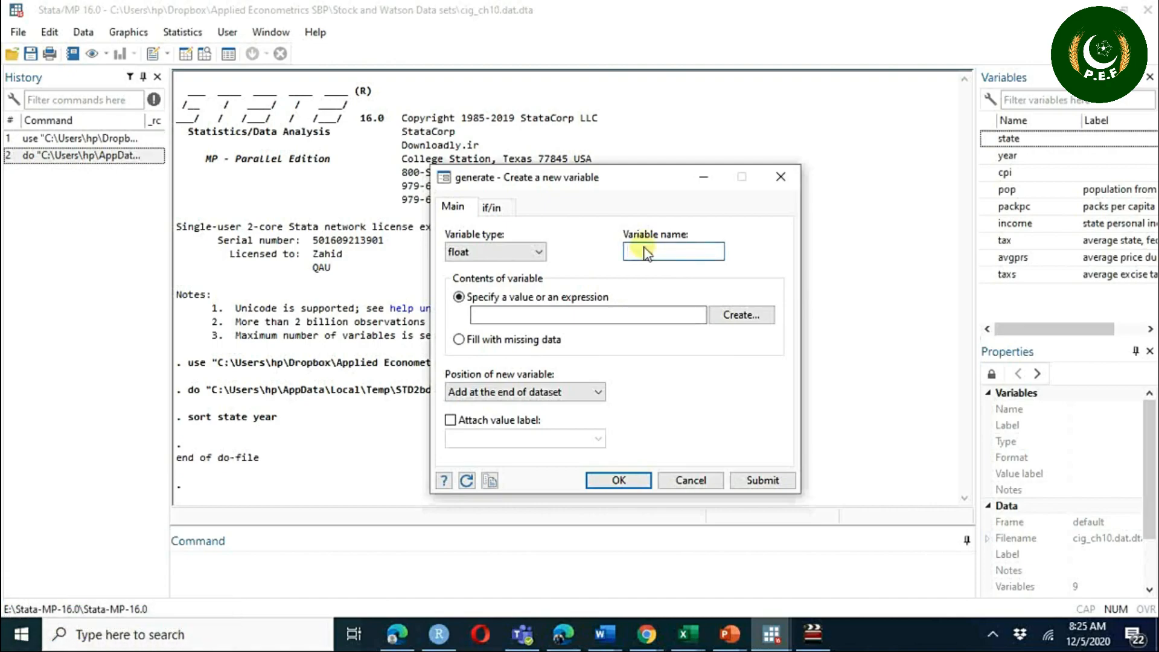
{"action": "type", "text": "r"}
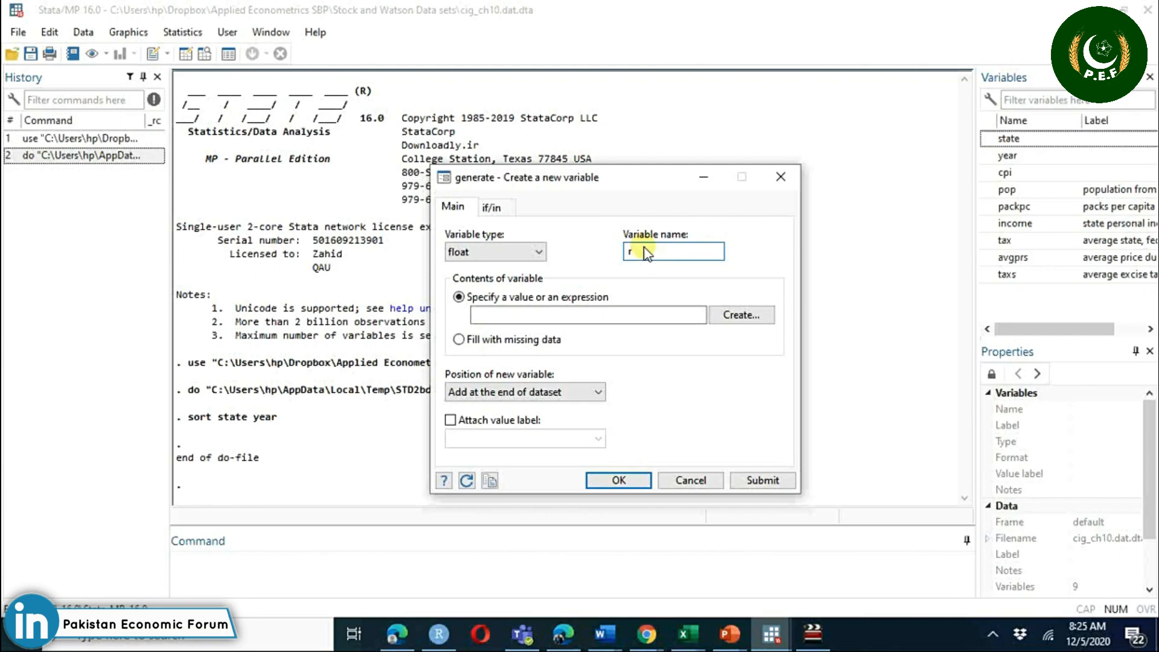
{"action": "type", "text": "avgprs"}
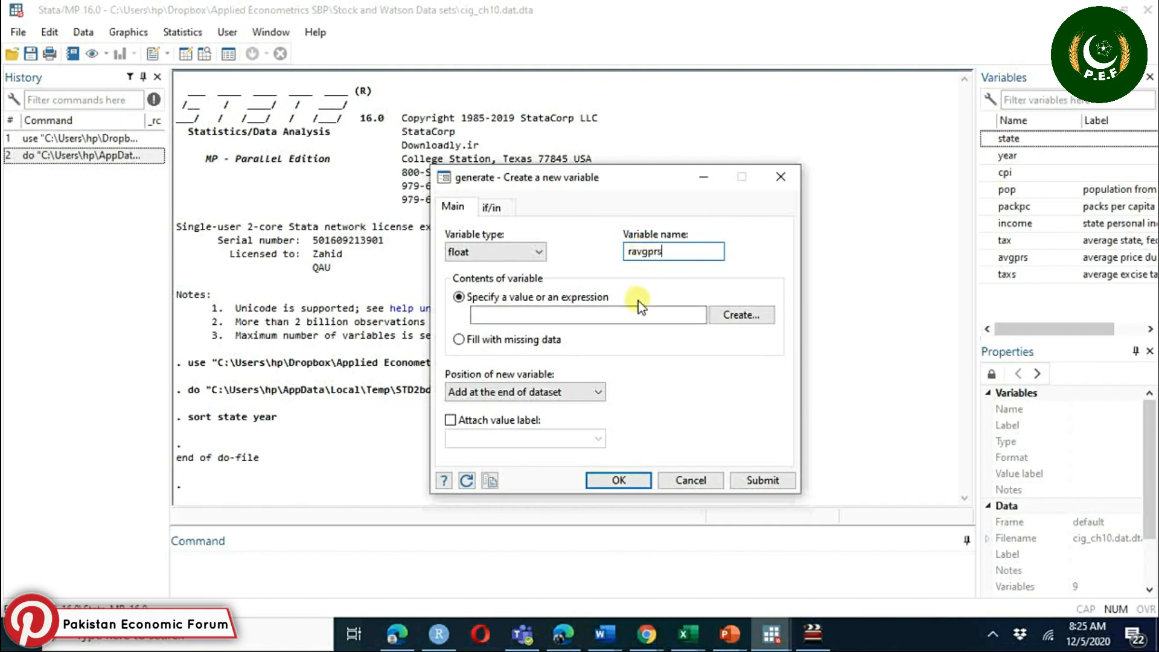
- Define ravgprs with the expression avgprs/cpi, generate it, and highlight the resulting command in the output
{"action": "left_click", "coordinate": [611, 319]}
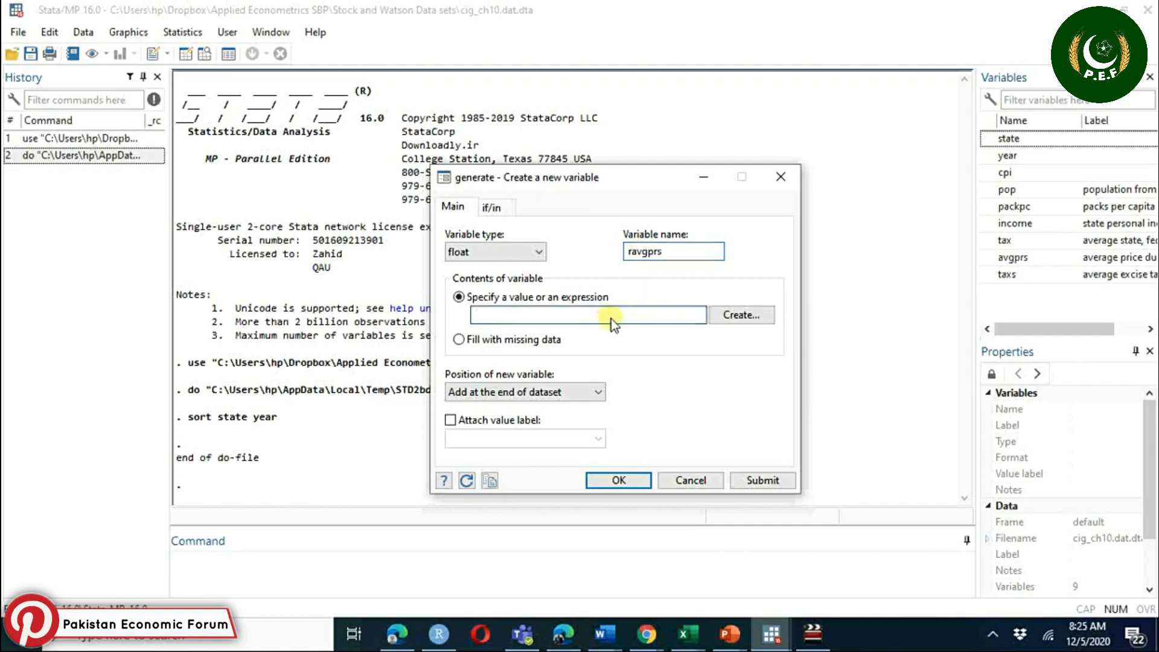
{"action": "type", "text": "avgr"}
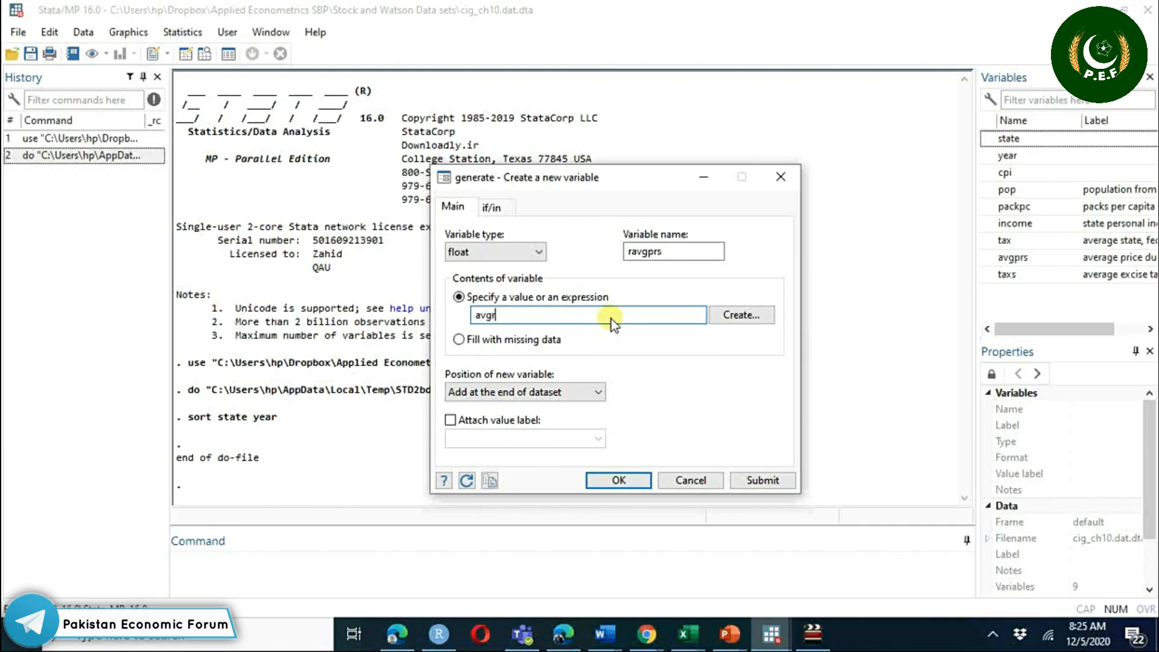
{"action": "key", "text": "BackSpace"}
{"action": "type", "text": "prs"}
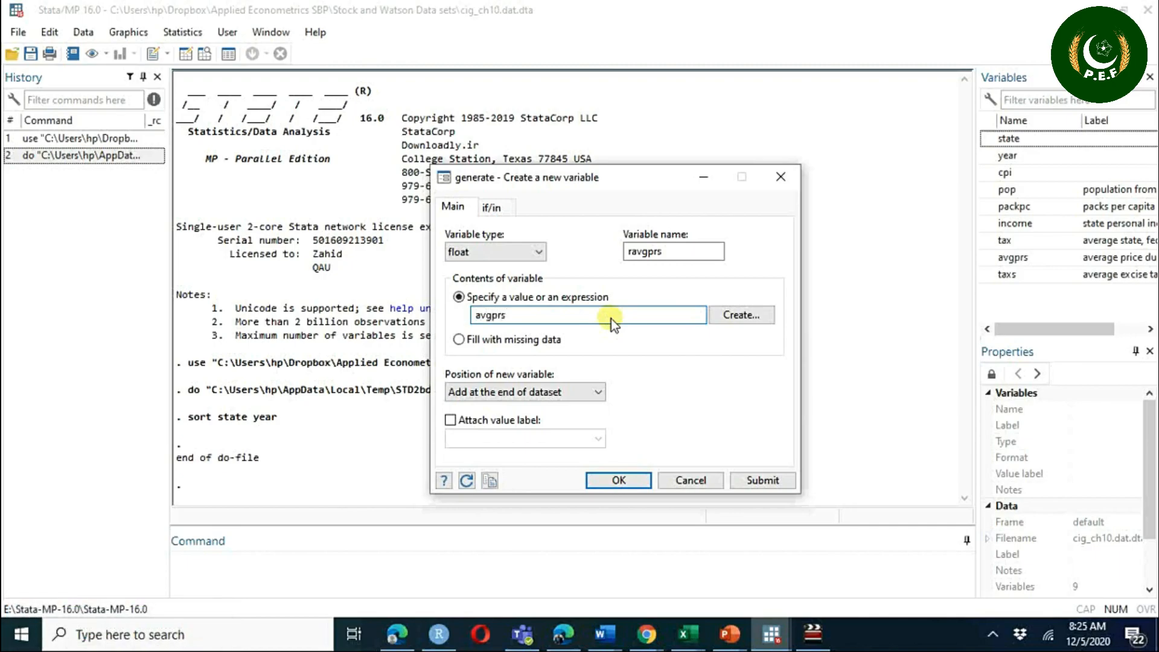
{"action": "type", "text": "/cp"}
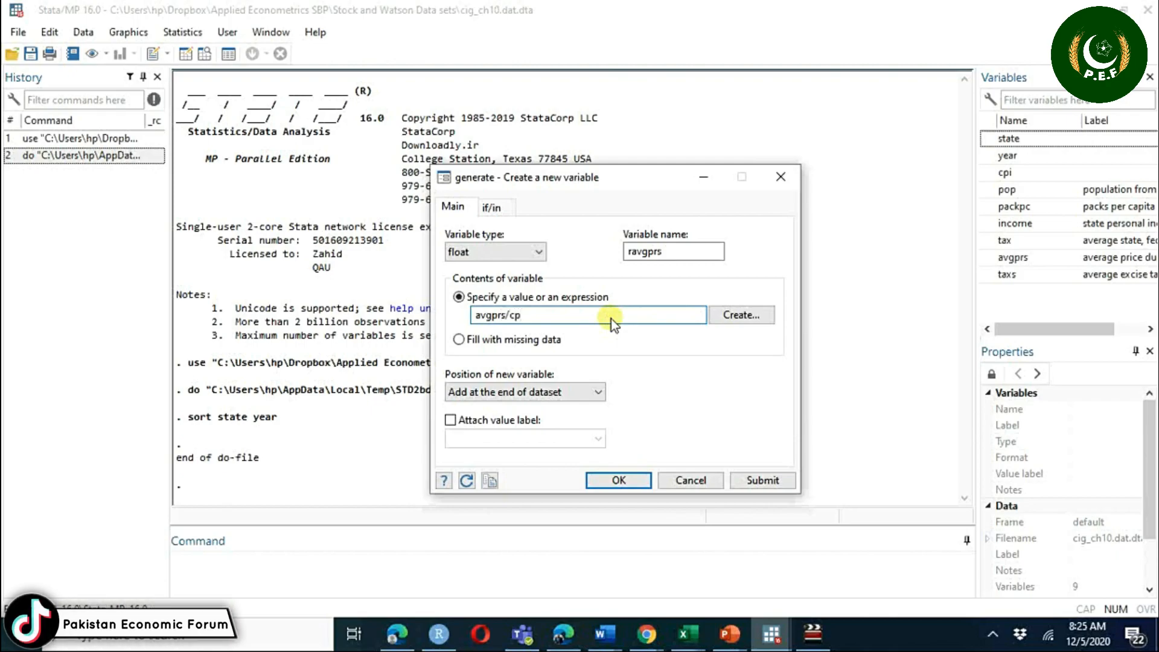
{"action": "type", "text": "i"}
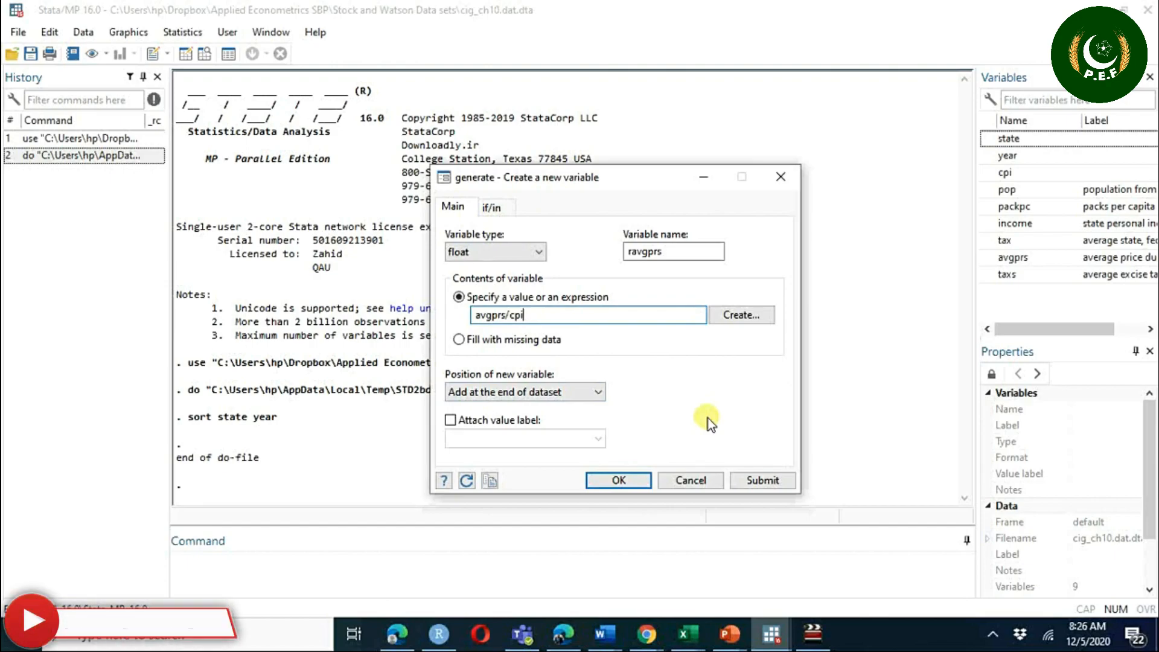
{"action": "left_click", "coordinate": [761, 481]}
{"action": "left_click_drag", "start_coordinate": [191, 466], "coordinate": [362, 465]}
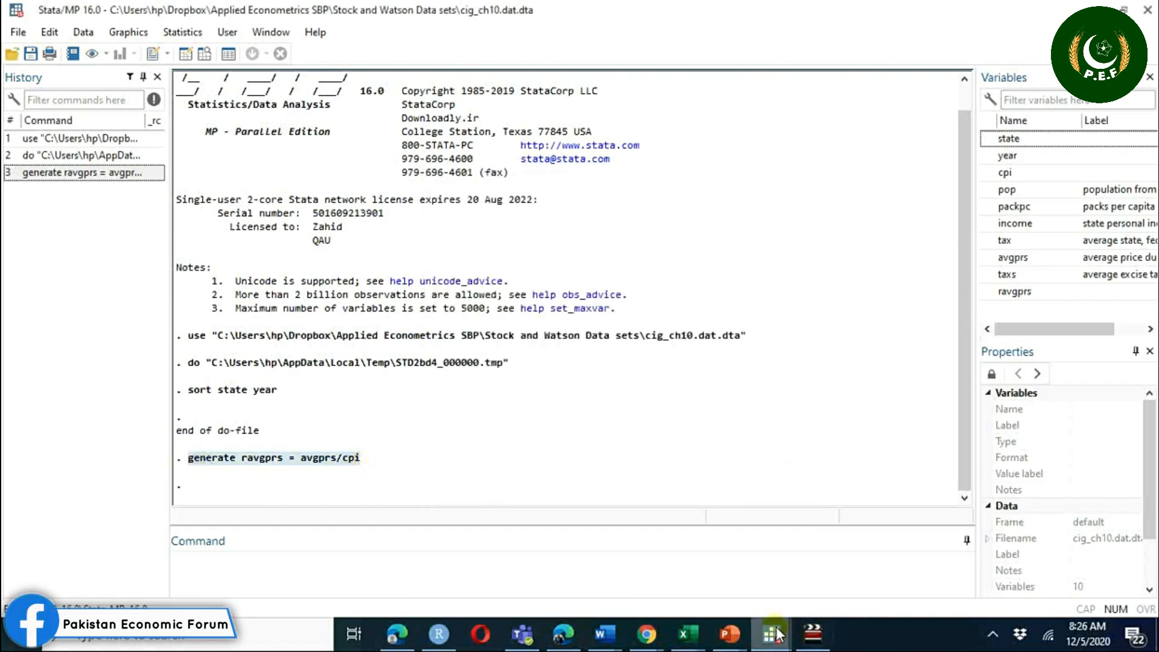
- Execute only the ch12 do-file line that labels ravgprs "real average price during fiscal year, including sales taxes"
{"action": "mouse_move", "coordinate": [779, 634]}
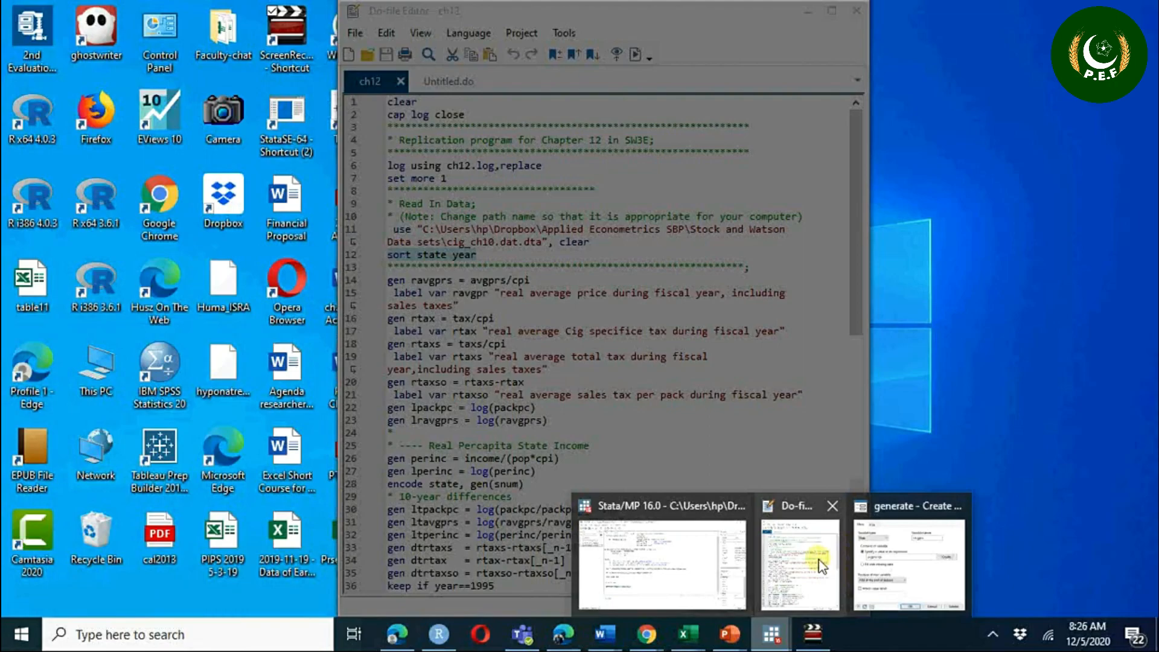
{"action": "left_click", "coordinate": [818, 559]}
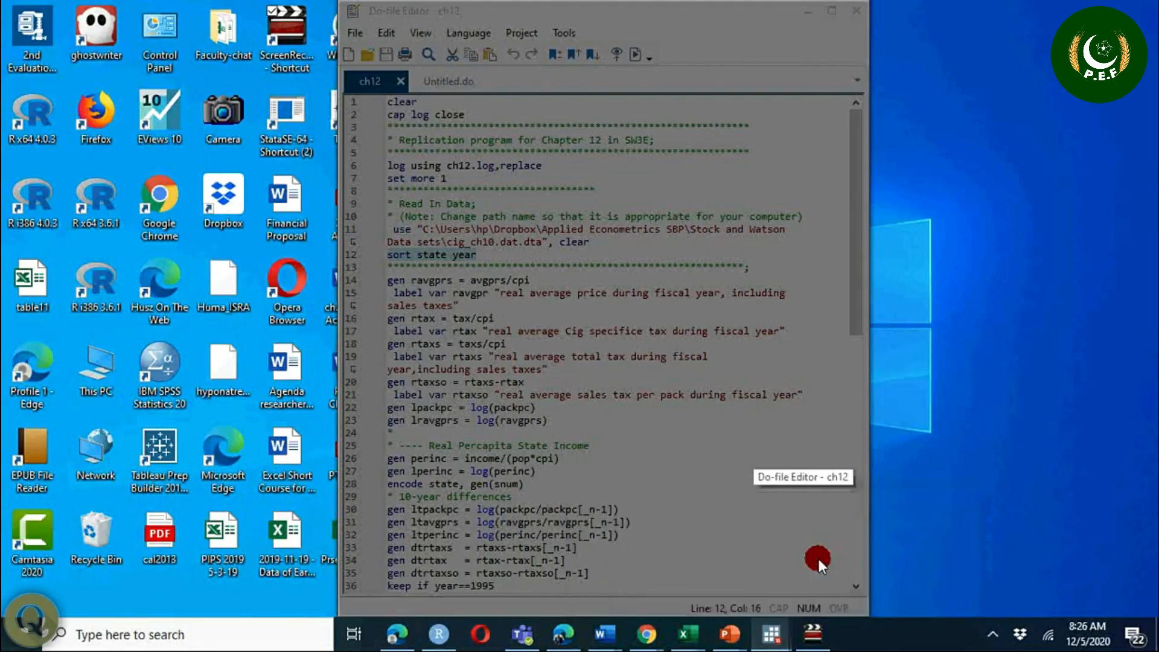
{"action": "left_click", "coordinate": [470, 281]}
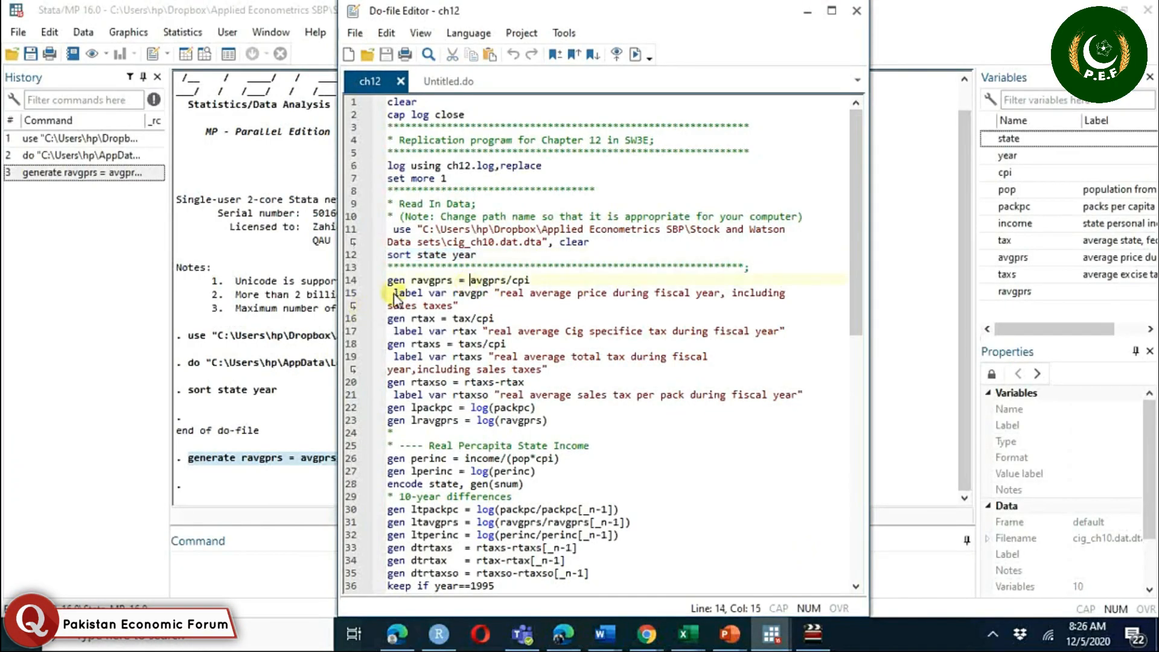
{"action": "left_click_drag", "start_coordinate": [394, 292], "coordinate": [708, 302]}
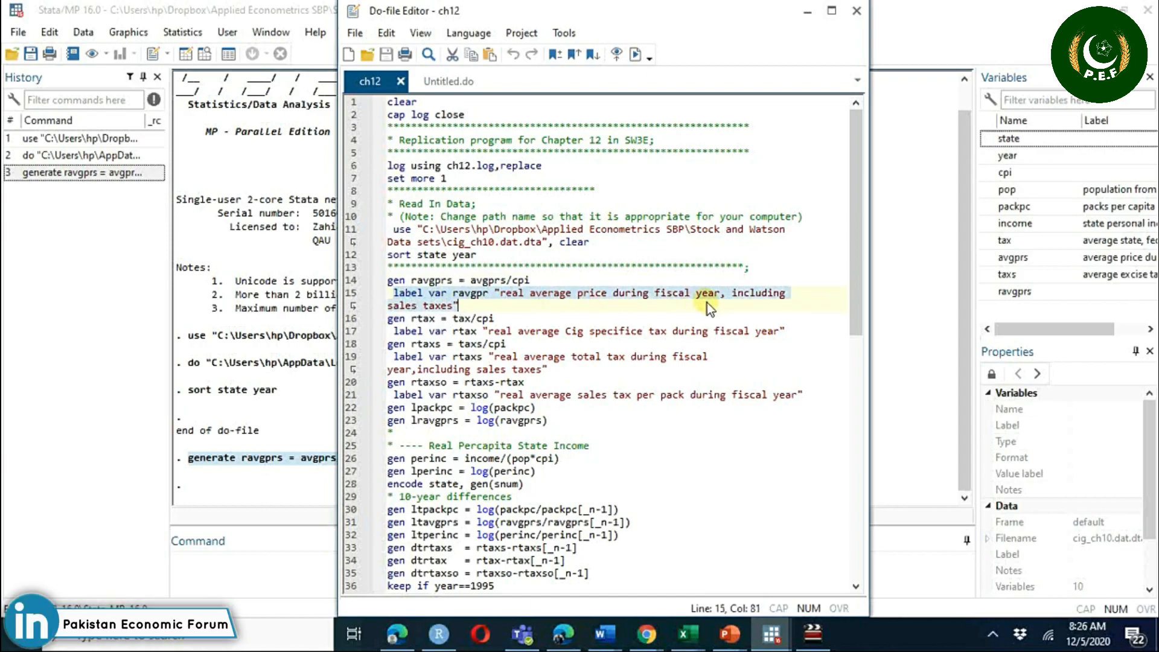
{"action": "left_click", "coordinate": [642, 54]}
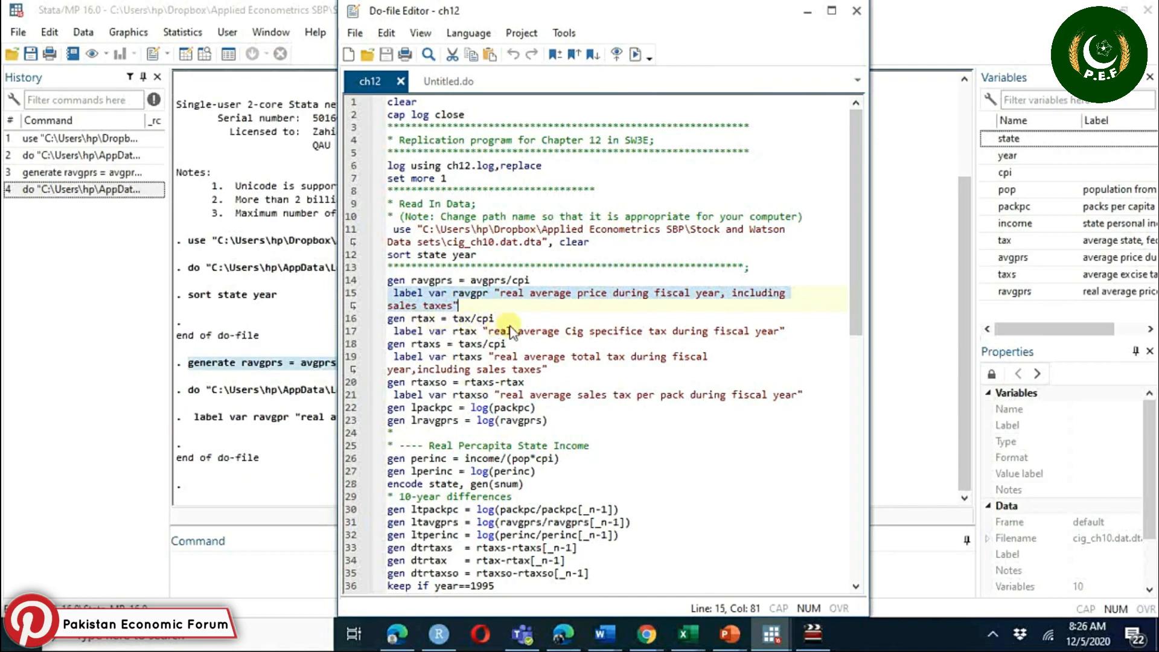
- Return to the generate dialog, place it beside the do-file code, and change the variable name to rtax
{"action": "mouse_move", "coordinate": [790, 627]}
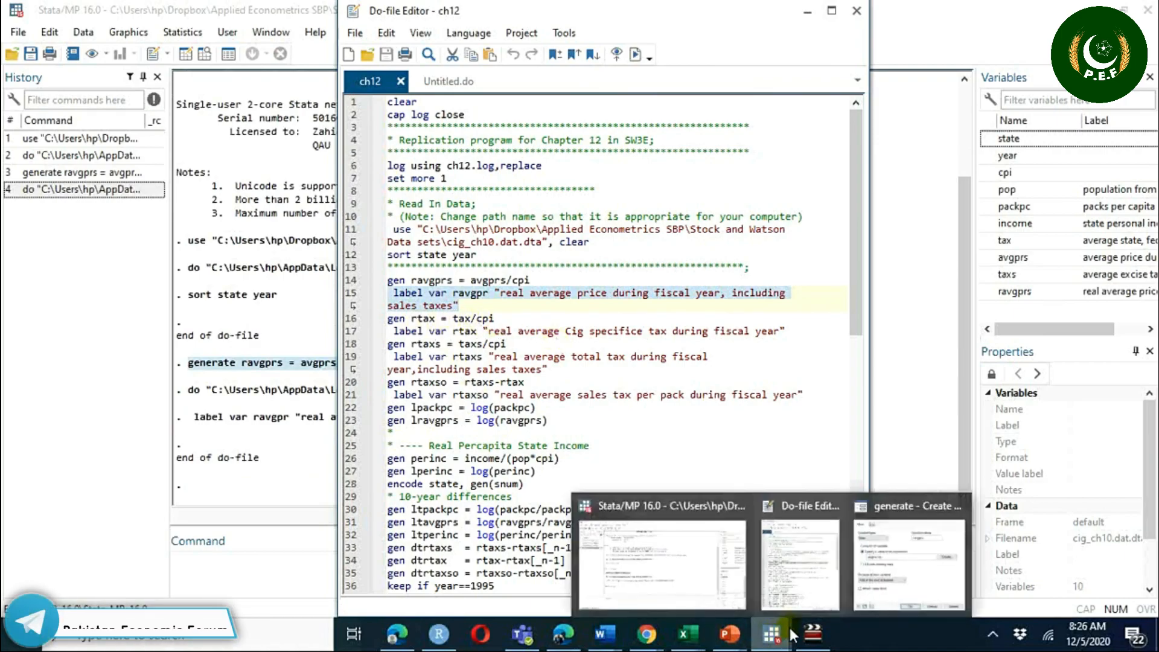
{"action": "left_click", "coordinate": [918, 560]}
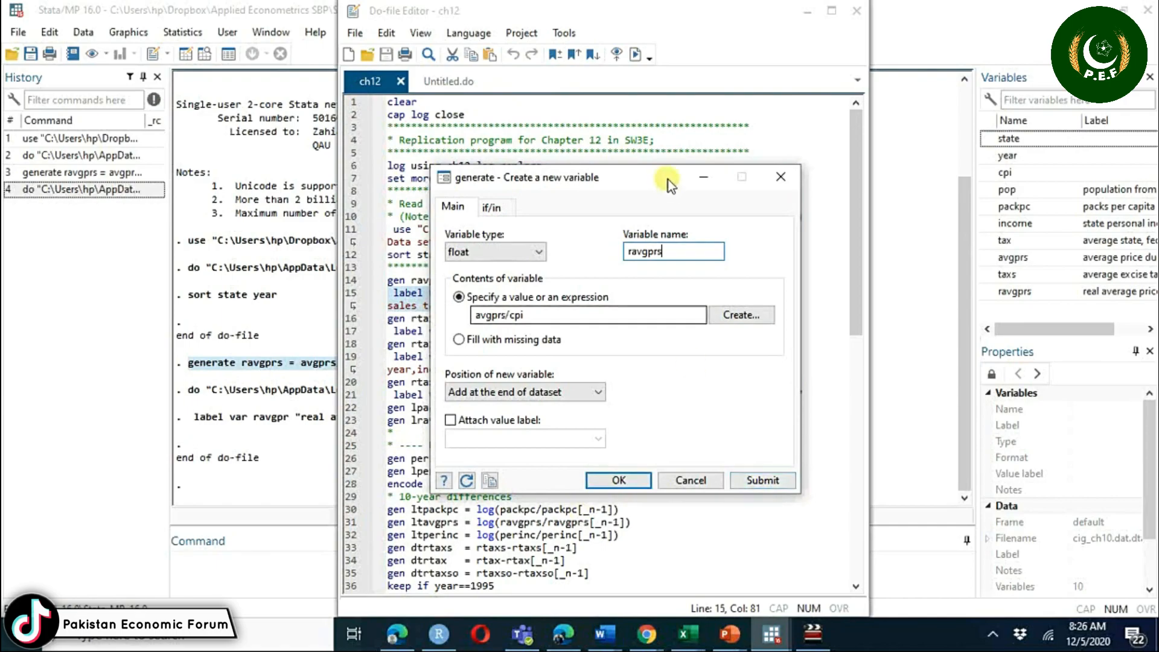
{"action": "left_click_drag", "start_coordinate": [674, 175], "coordinate": [851, 142]}
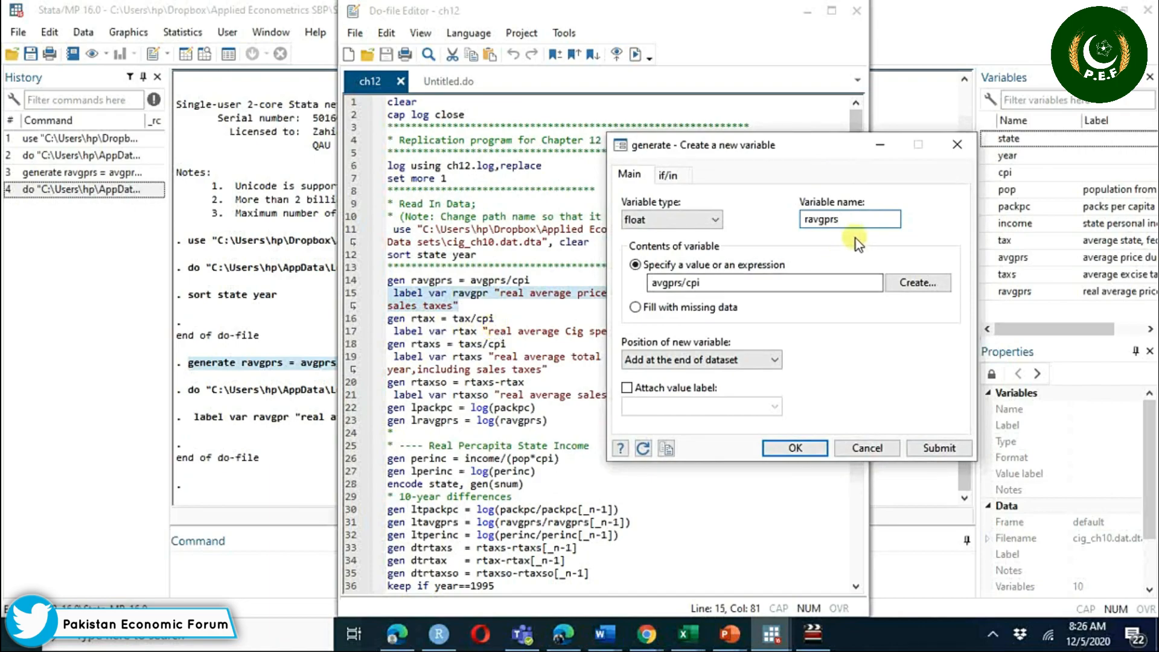
{"action": "key", "text": "BackSpace"}
{"action": "key", "text": "BackSpace"}
{"action": "key", "text": "BackSpace"}
{"action": "key", "text": "BackSpace"}
{"action": "key", "text": "BackSpace"}
{"action": "key", "text": "BackSpace"}
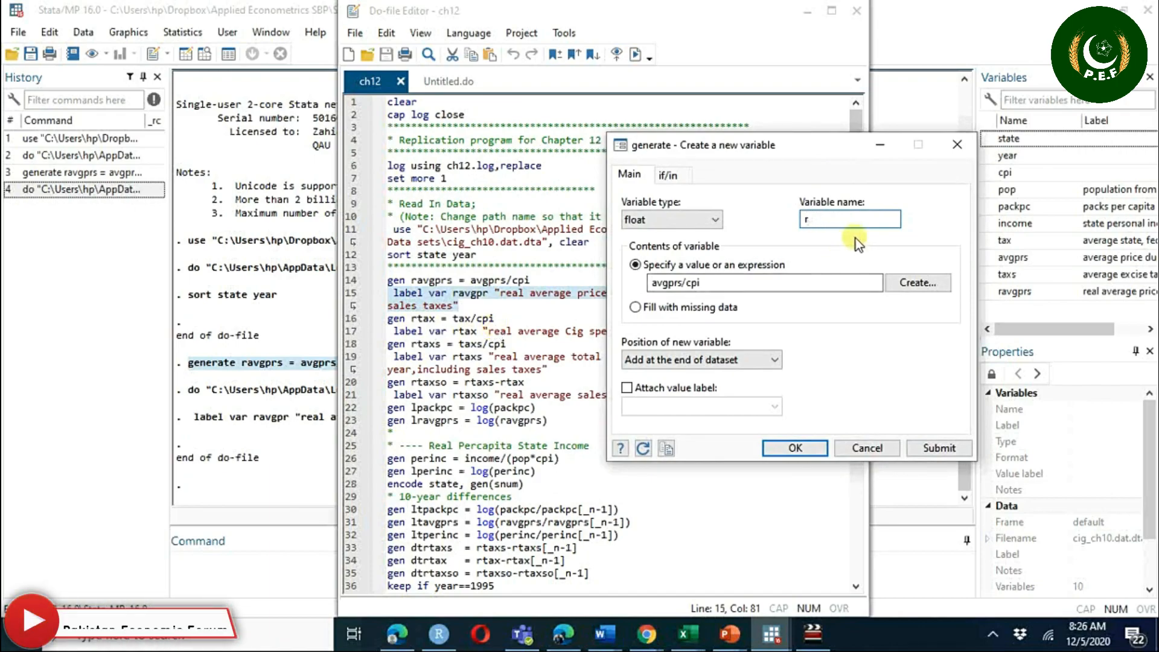
{"action": "type", "text": "tax"}
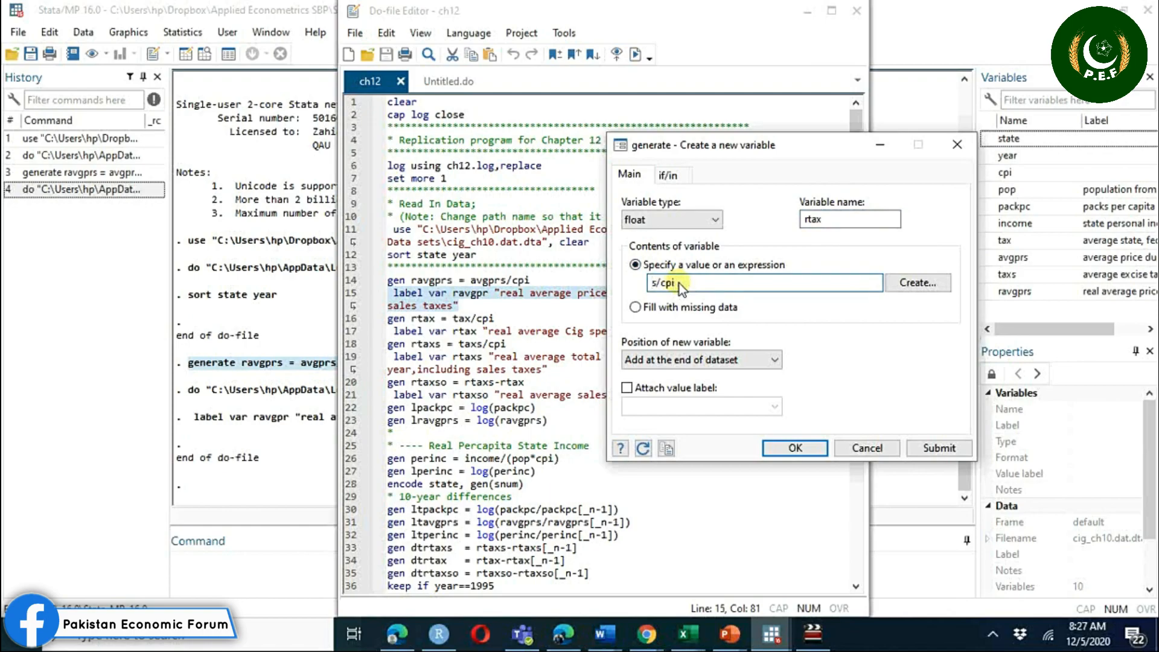
- Set the expression for rtax to tax/cpi, generate the variable, and close the dialog
{"action": "key", "text": "Delete"}
{"action": "type", "text": "t"}
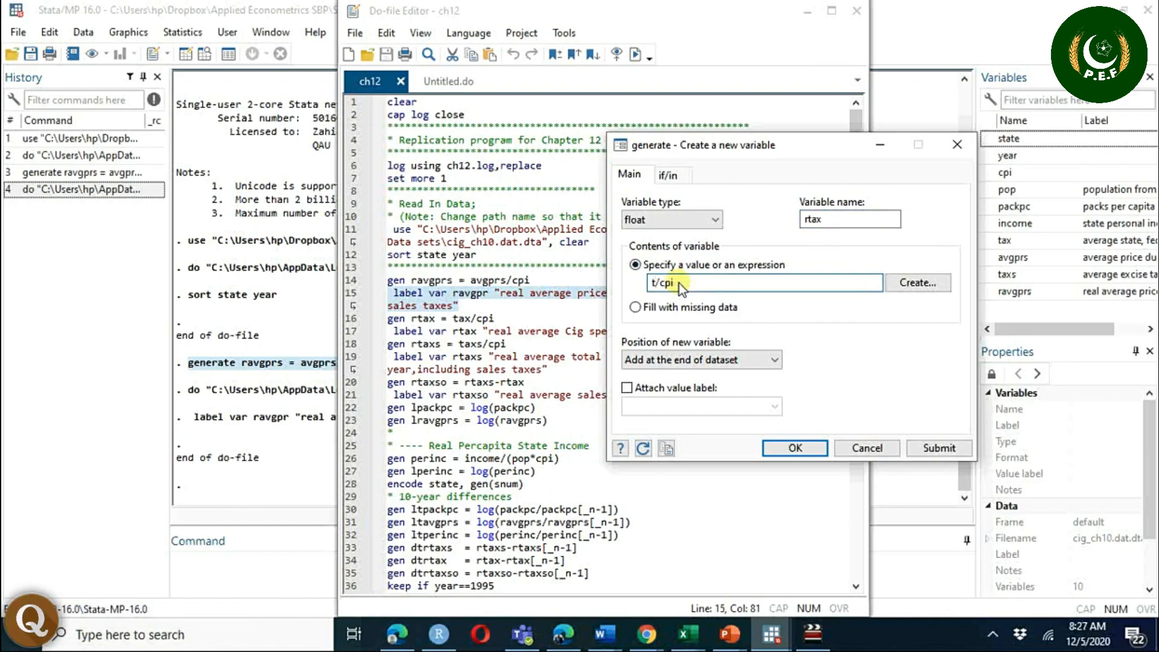
{"action": "type", "text": "ax"}
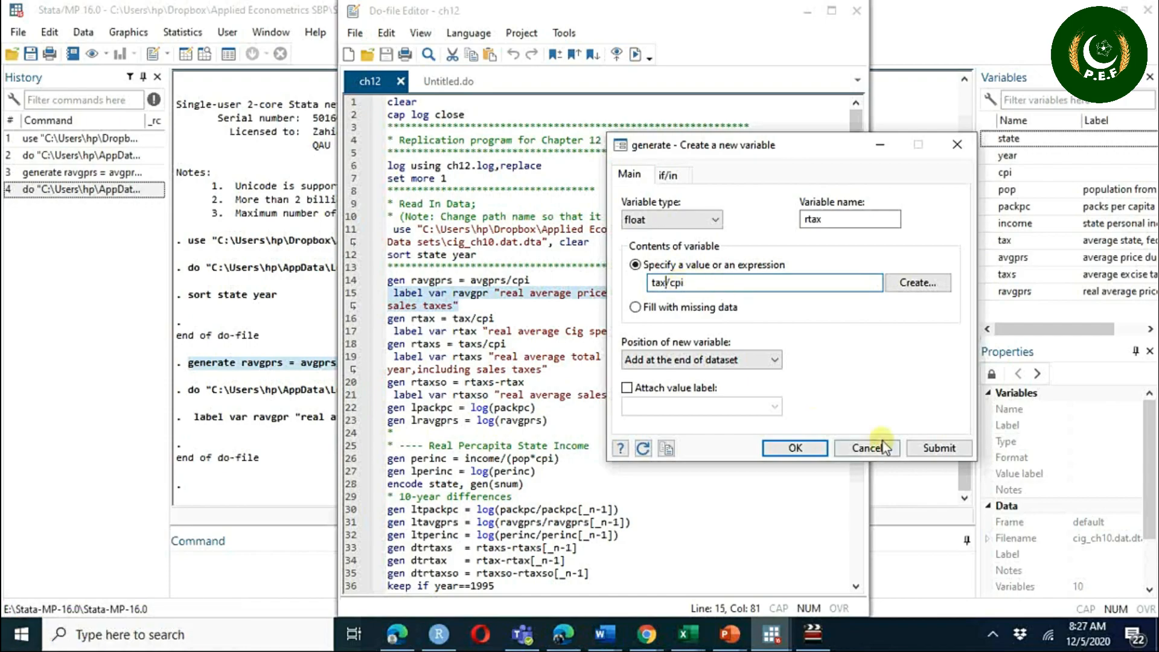
{"action": "left_click", "coordinate": [921, 453]}
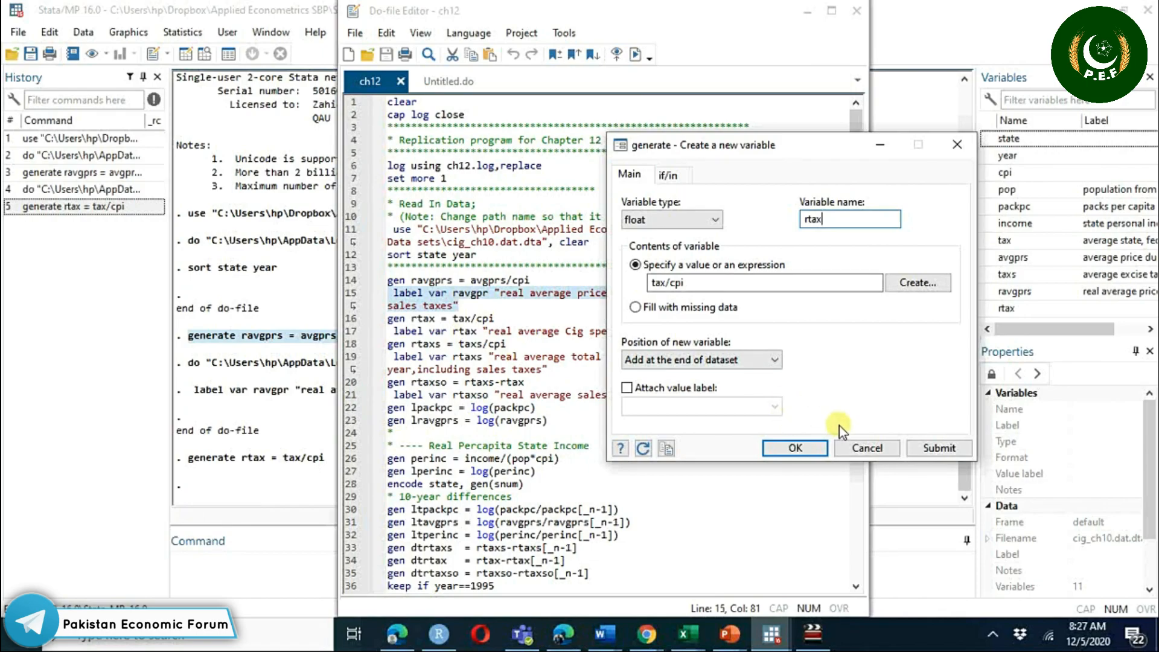
{"action": "left_click", "coordinate": [853, 448]}
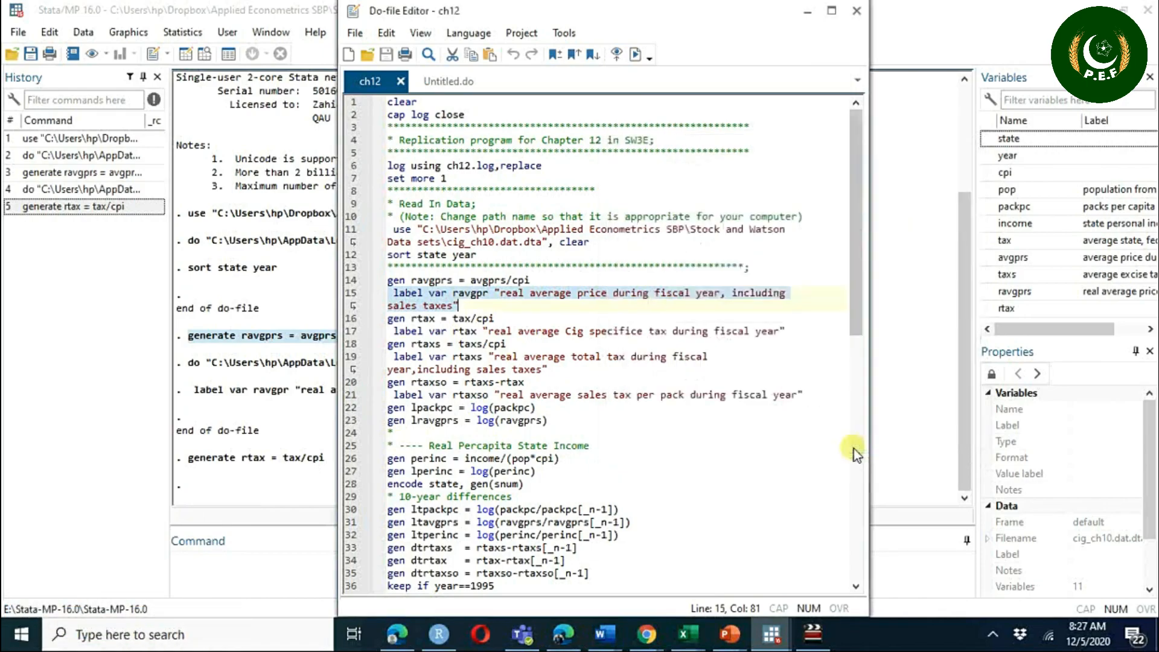
- Execute ch12 do-file lines 17 through 35, from the rtax label through the 10-year difference variable dtrtaxso
{"action": "left_click", "coordinate": [388, 321]}
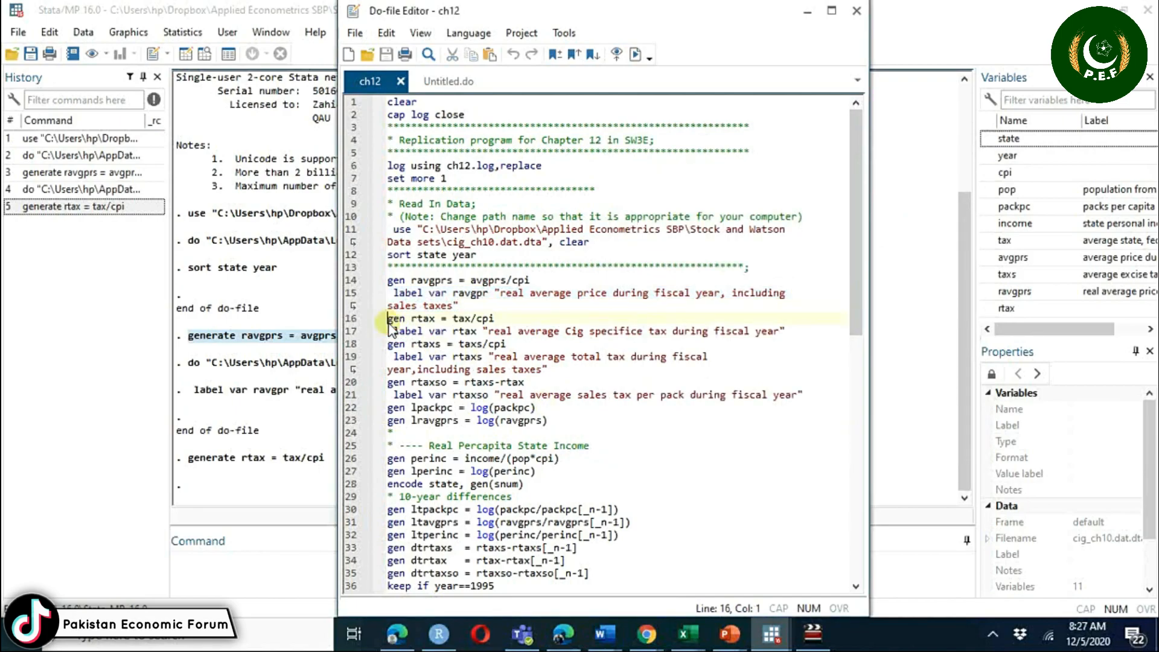
{"action": "key", "text": "shift+Down"}
{"action": "key", "text": "shift+Down"}
{"action": "key", "text": "shift+Down"}
{"action": "key", "text": "shift+Down"}
{"action": "key", "text": "shift+Down"}
{"action": "key", "text": "shift+Down"}
{"action": "key", "text": "shift+Down"}
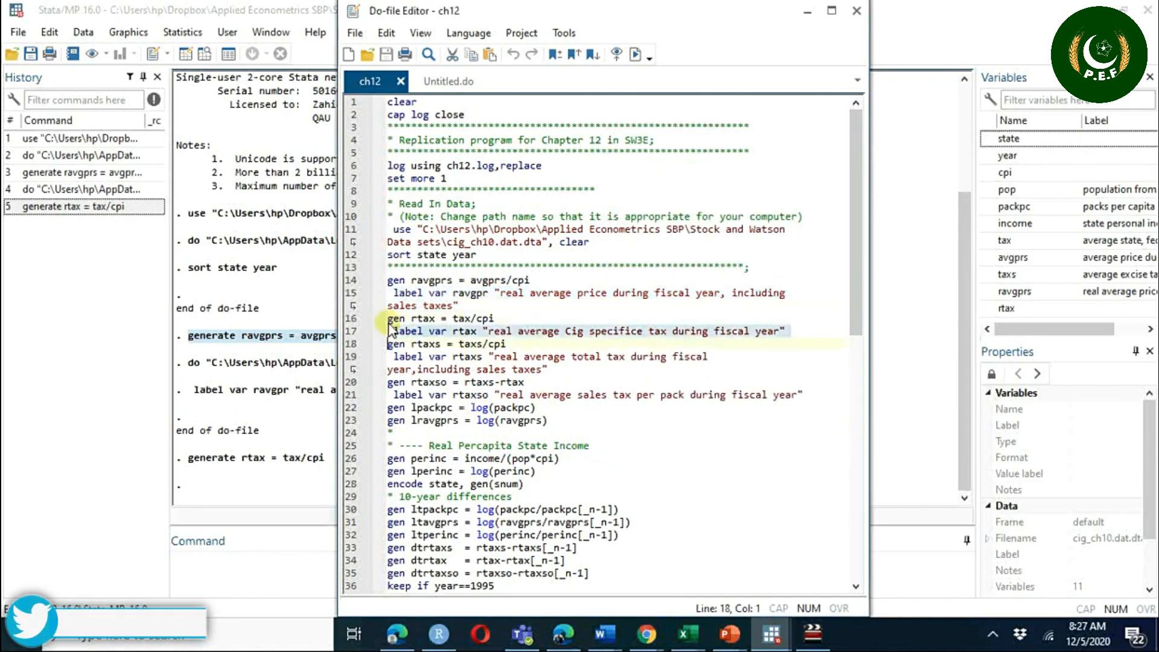
{"action": "key", "text": "shift+Down"}
{"action": "key", "text": "shift+Down"}
{"action": "key", "text": "shift+Down"}
{"action": "key", "text": "shift+Down"}
{"action": "key", "text": "shift+Down"}
{"action": "key", "text": "shift+Down"}
{"action": "key", "text": "shift+Down"}
{"action": "key", "text": "shift+Down"}
{"action": "key", "text": "shift+Down"}
{"action": "key", "text": "shift+Down"}
{"action": "key", "text": "shift+Down"}
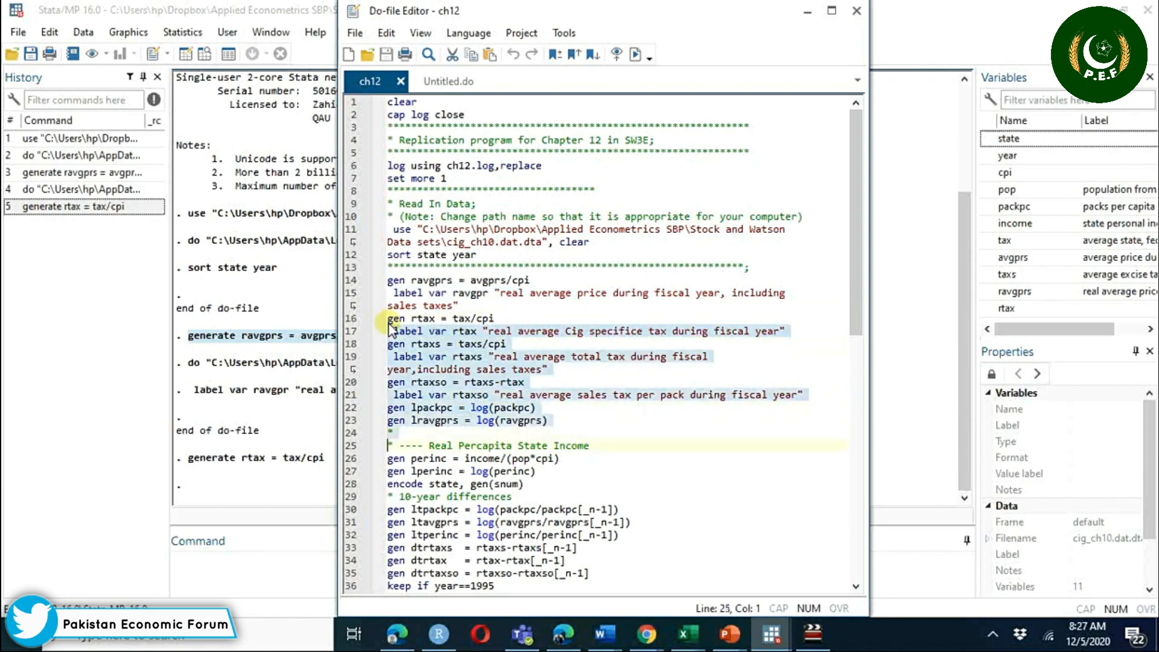
{"action": "key", "text": "shift+Down"}
{"action": "key", "text": "shift+Down"}
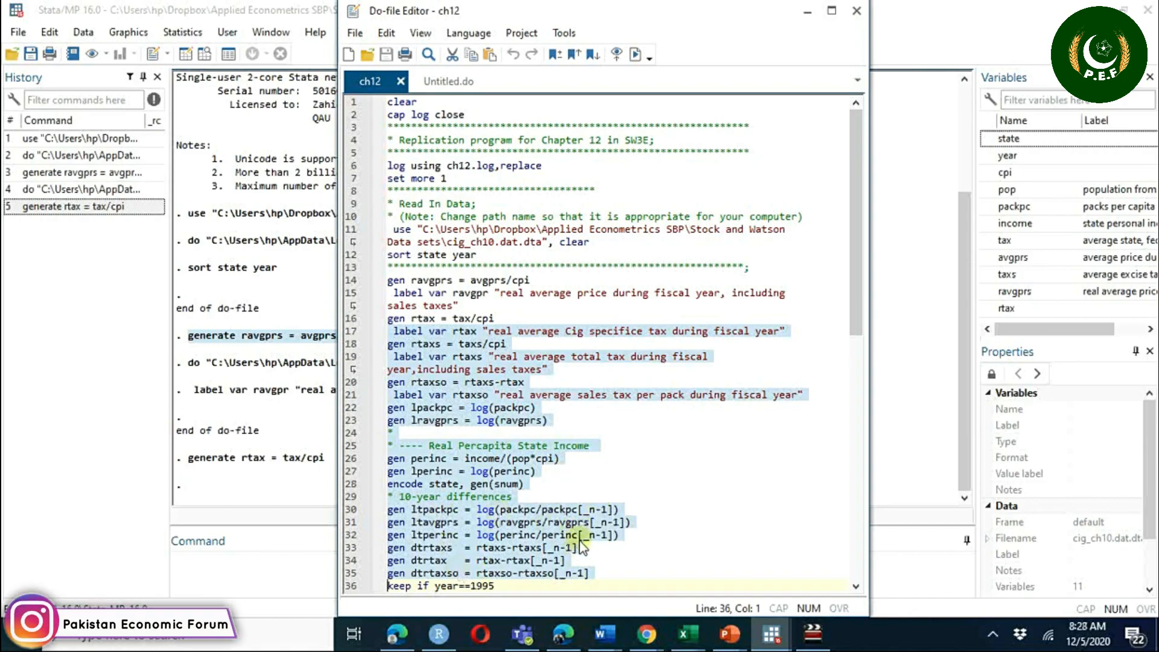
{"action": "left_click", "coordinate": [633, 55]}
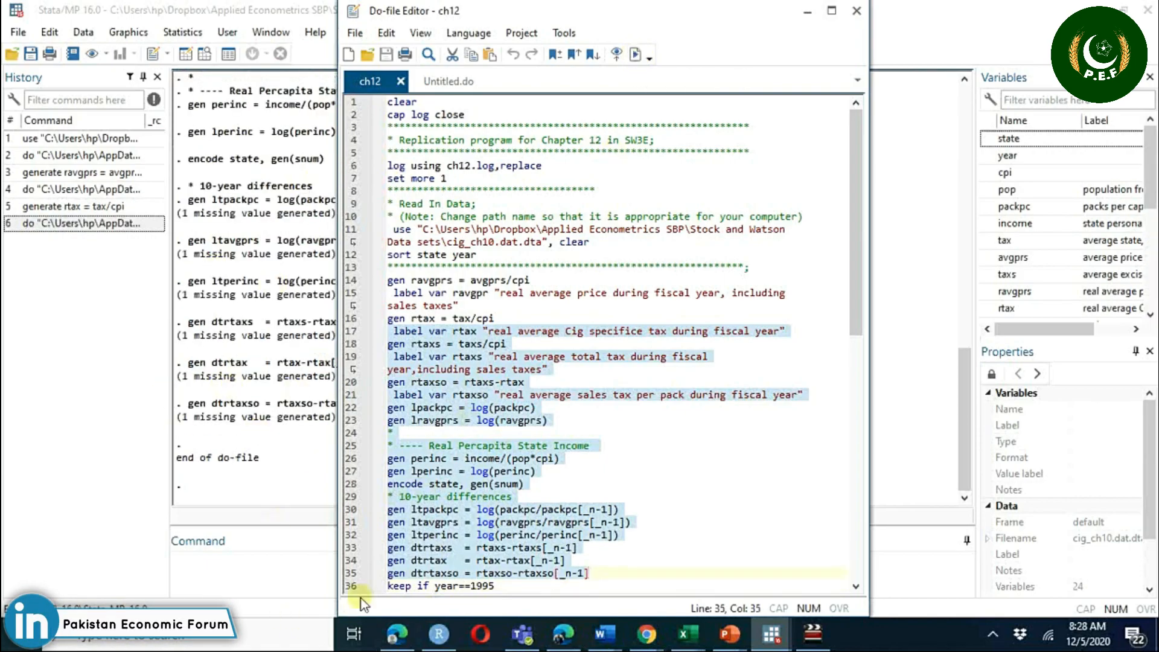
- Execute only line 36 of the ch12 do-file, which keeps the observations with year==1995
{"action": "left_click", "coordinate": [392, 586]}
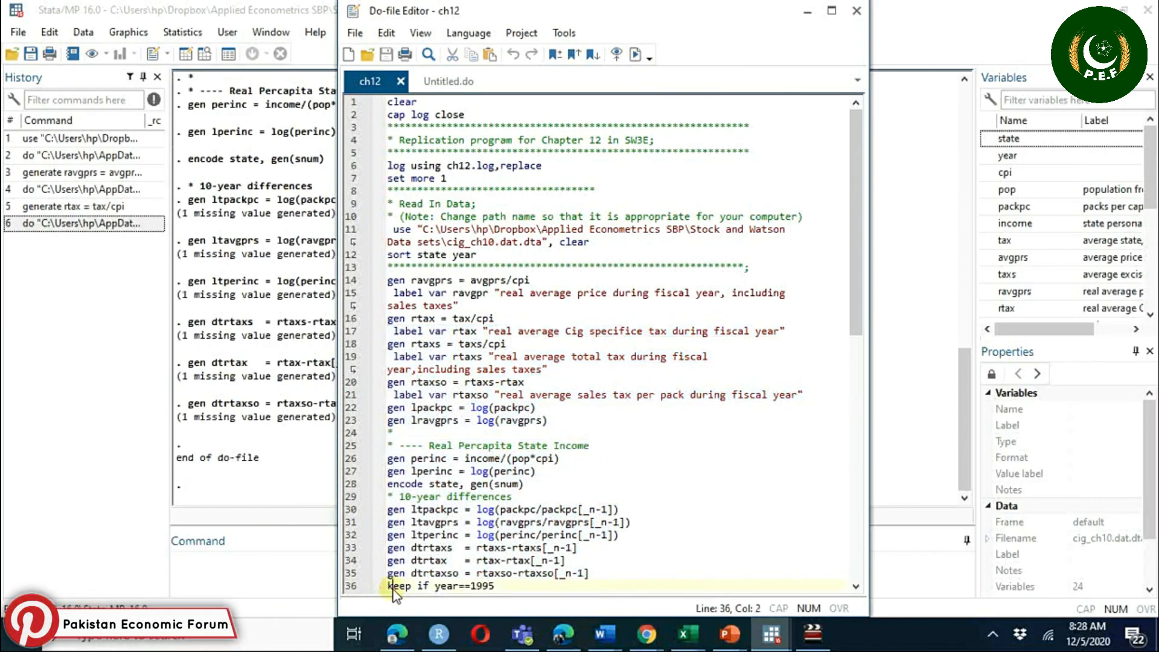
{"action": "key", "text": "shift+Down"}
{"action": "key", "text": "shift+Down"}
{"action": "key", "text": "shift+Down"}
{"action": "key", "text": "shift+Down"}
{"action": "key", "text": "shift+Down"}
{"action": "key", "text": "shift+Down"}
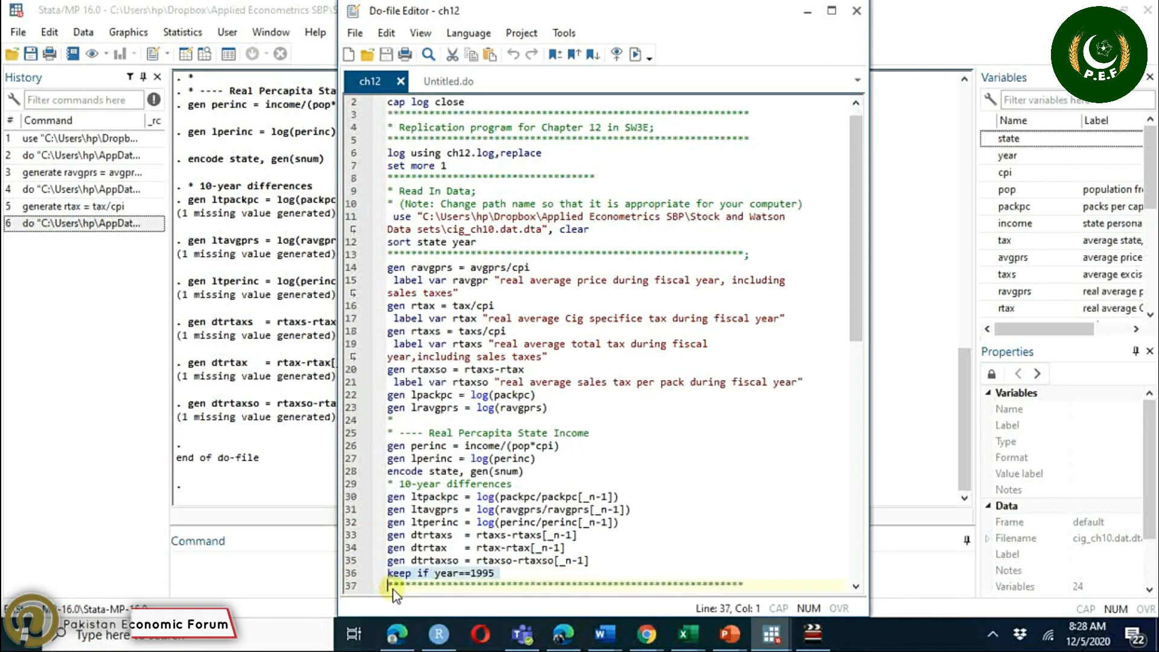
{"action": "key", "text": "shift+Down"}
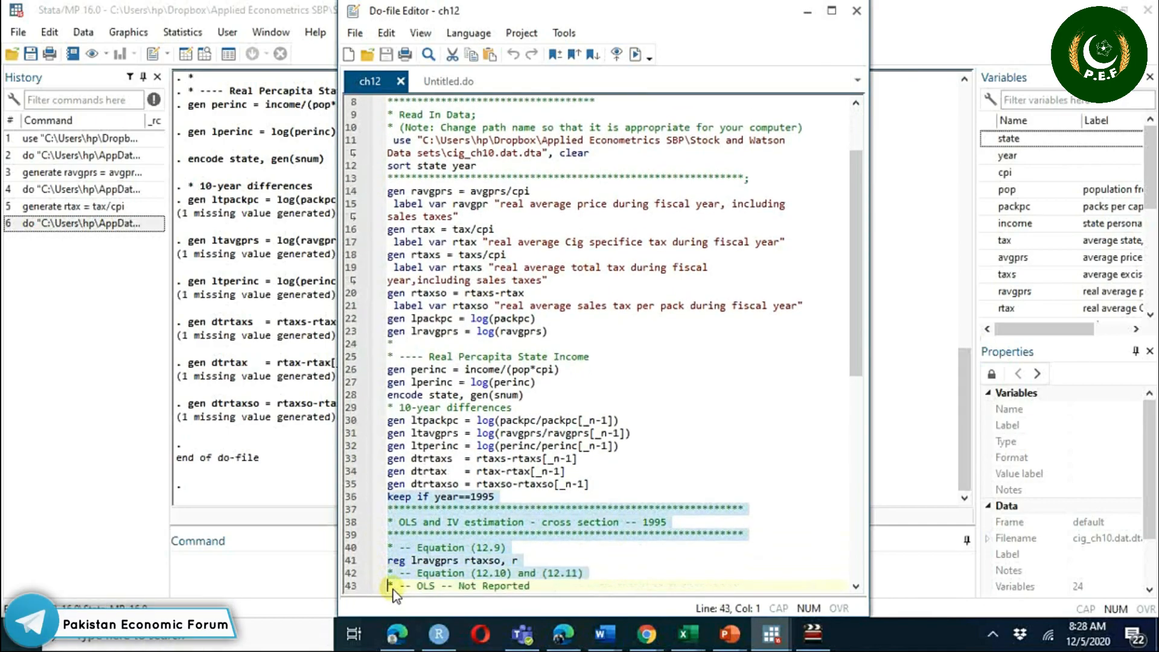
{"action": "key", "text": "shift+Up"}
{"action": "key", "text": "shift+Up"}
{"action": "key", "text": "shift+Up"}
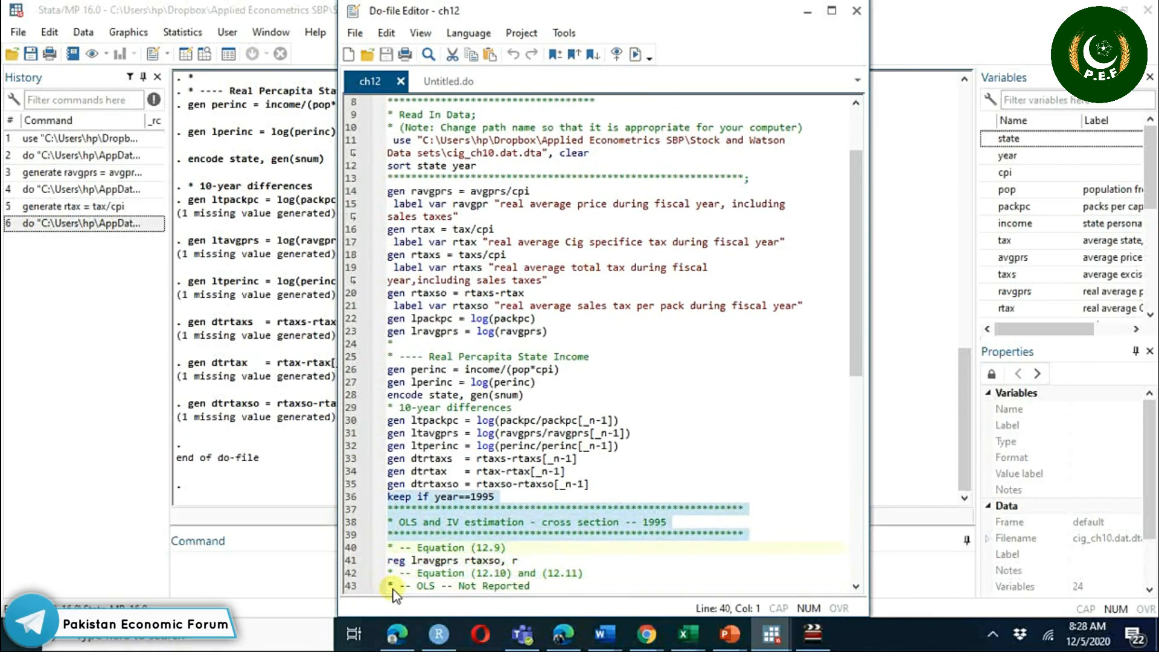
{"action": "key", "text": "shift+Up"}
{"action": "key", "text": "shift+Up"}
{"action": "key", "text": "shift+Up"}
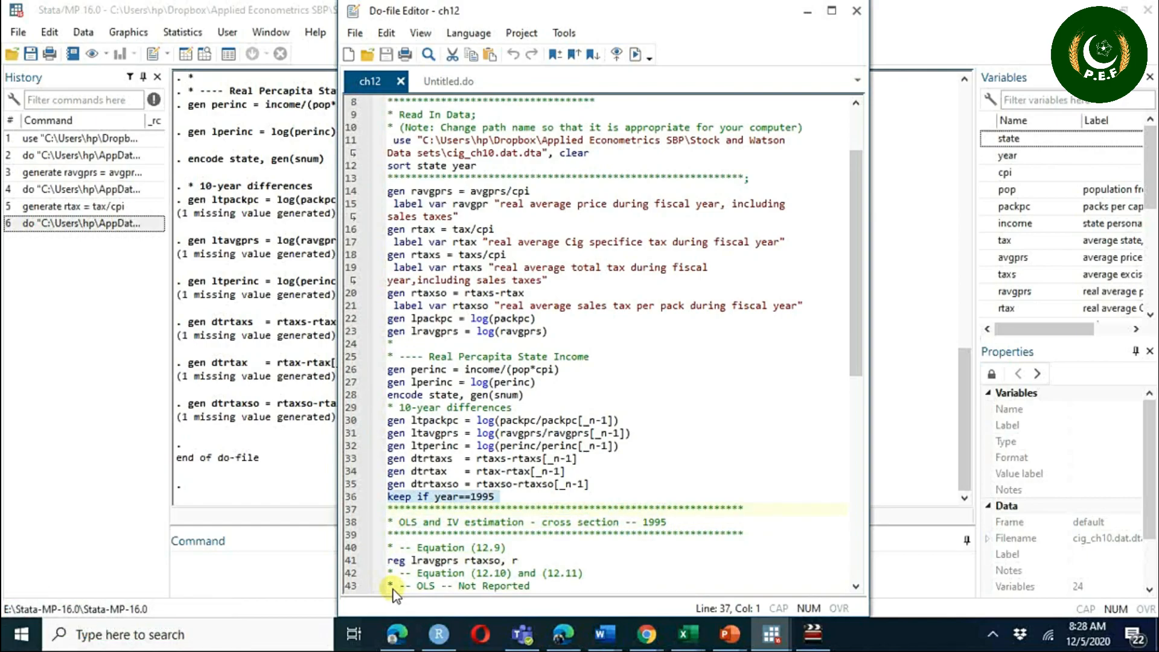
{"action": "left_click", "coordinate": [636, 53]}
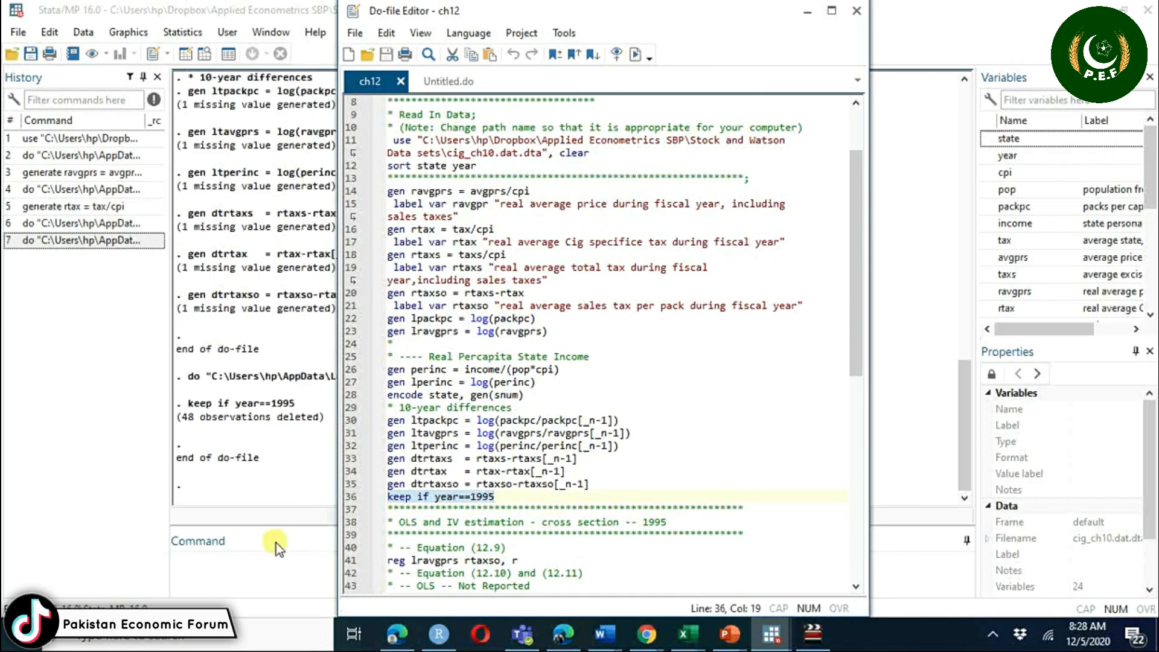
- Open the linear regression dialog and bring it up in front of the ch12 do-file so both are visible
{"action": "left_click", "coordinate": [259, 557]}
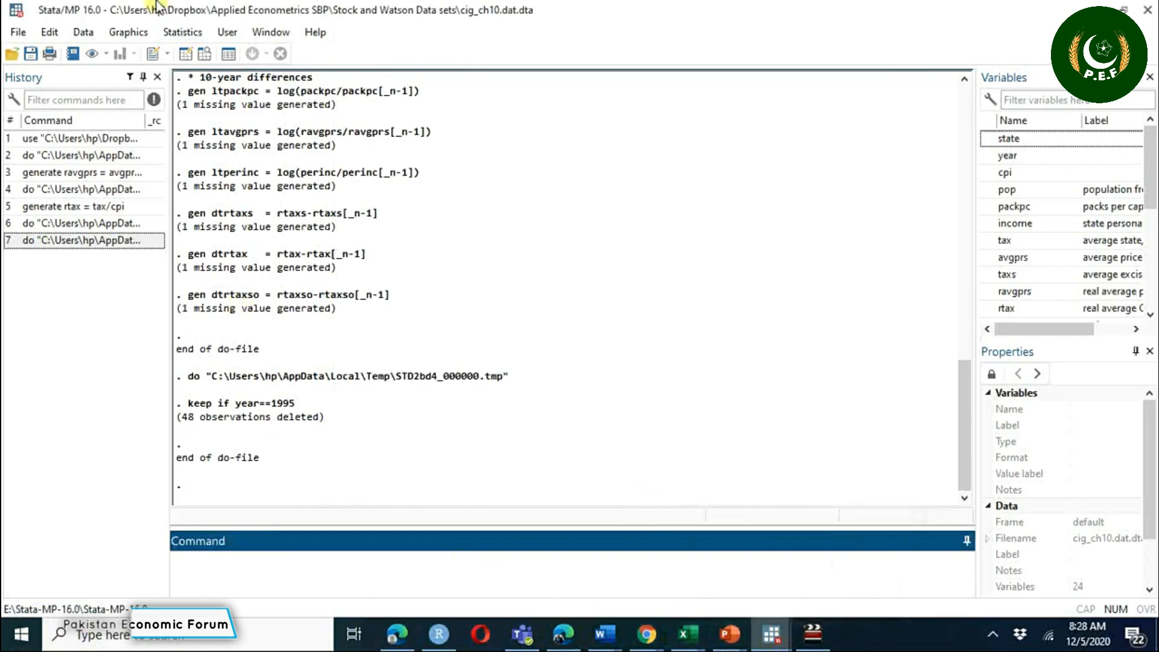
{"action": "left_click", "coordinate": [197, 34]}
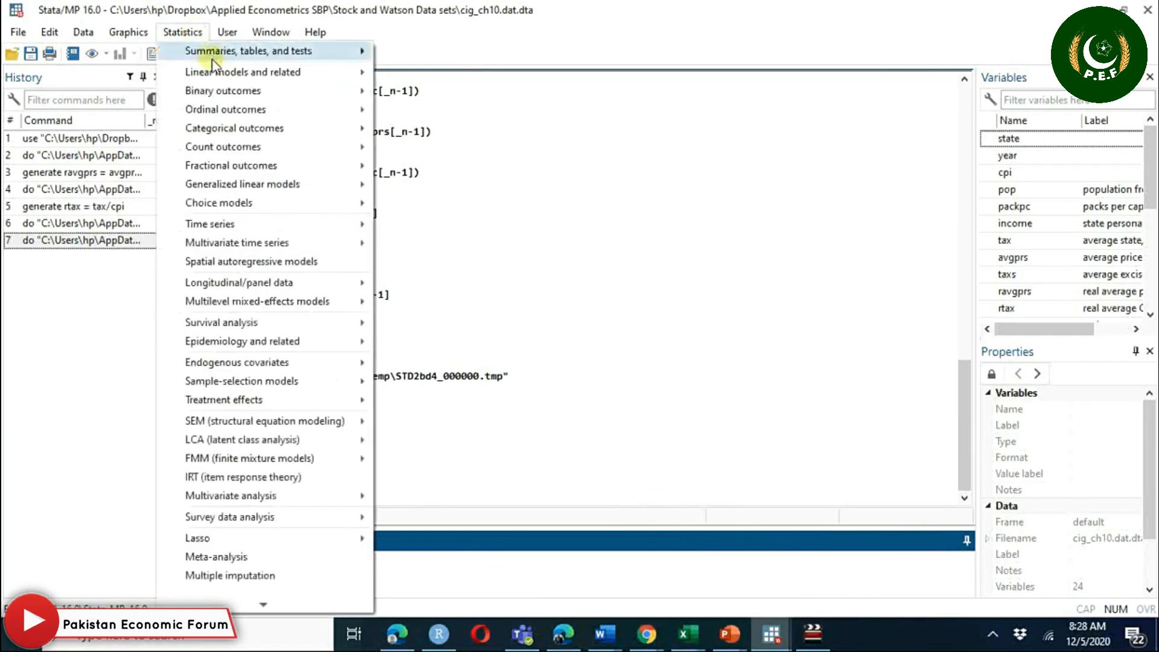
{"action": "mouse_move", "coordinate": [218, 73]}
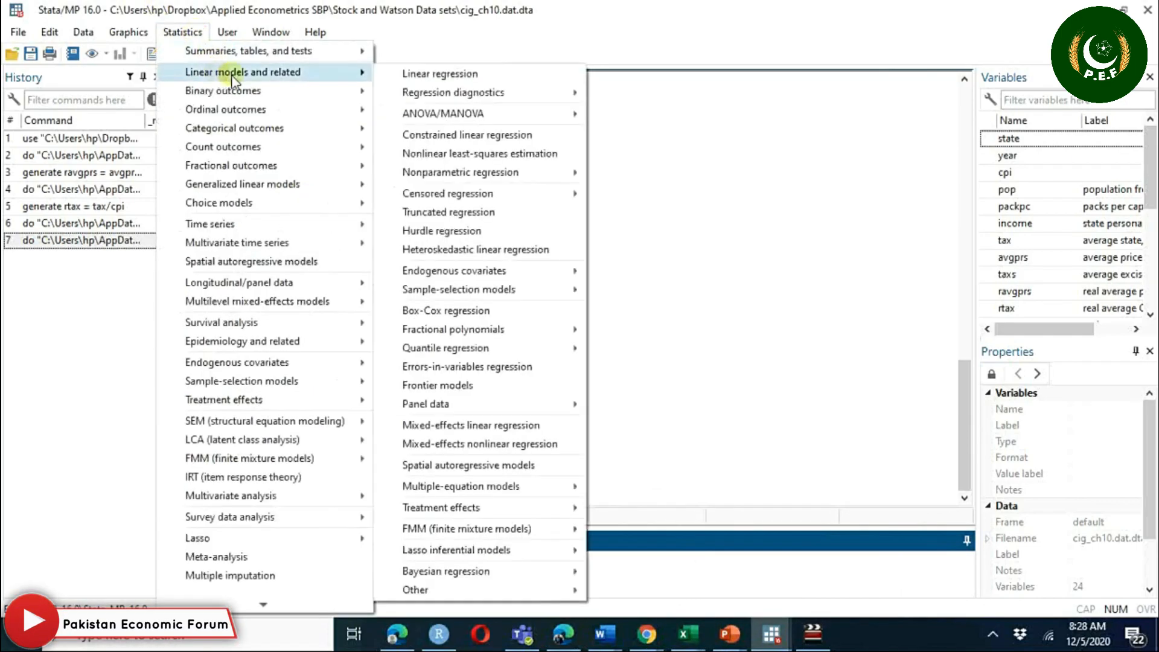
{"action": "left_click", "coordinate": [500, 75]}
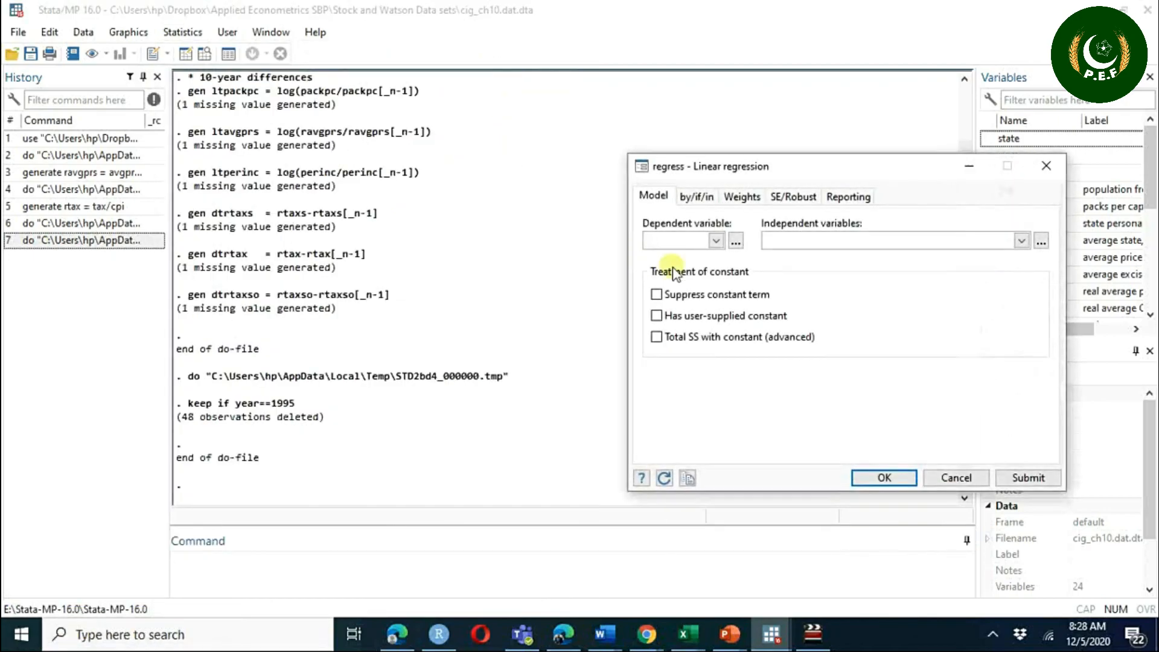
{"action": "left_click", "coordinate": [716, 242]}
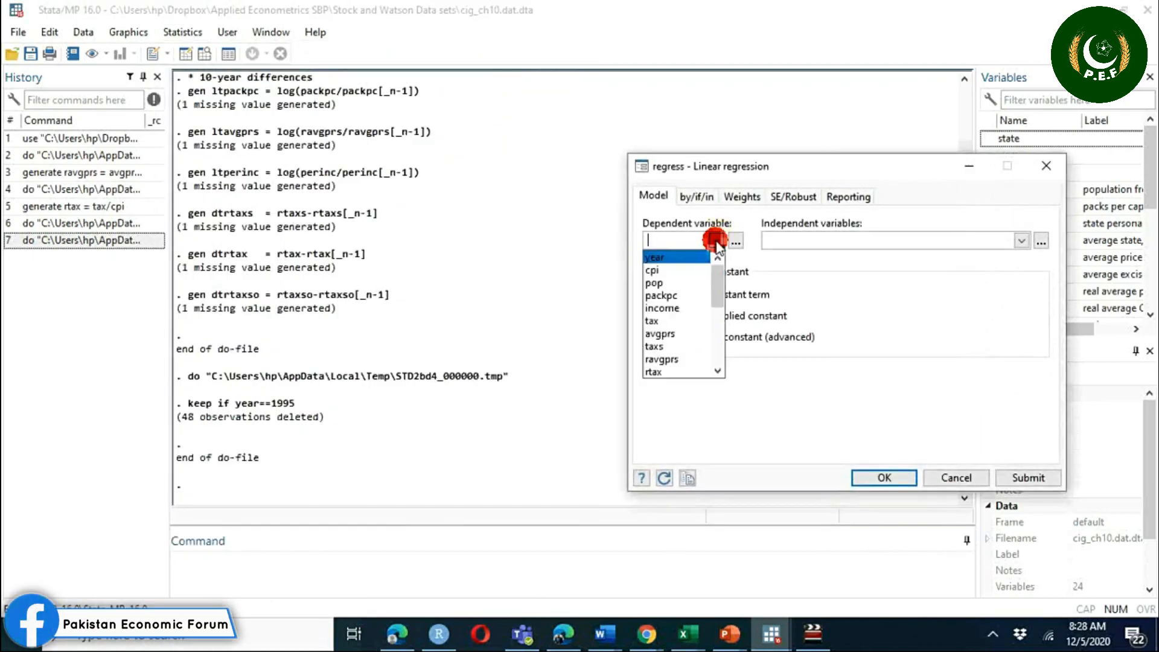
{"action": "mouse_move", "coordinate": [772, 635]}
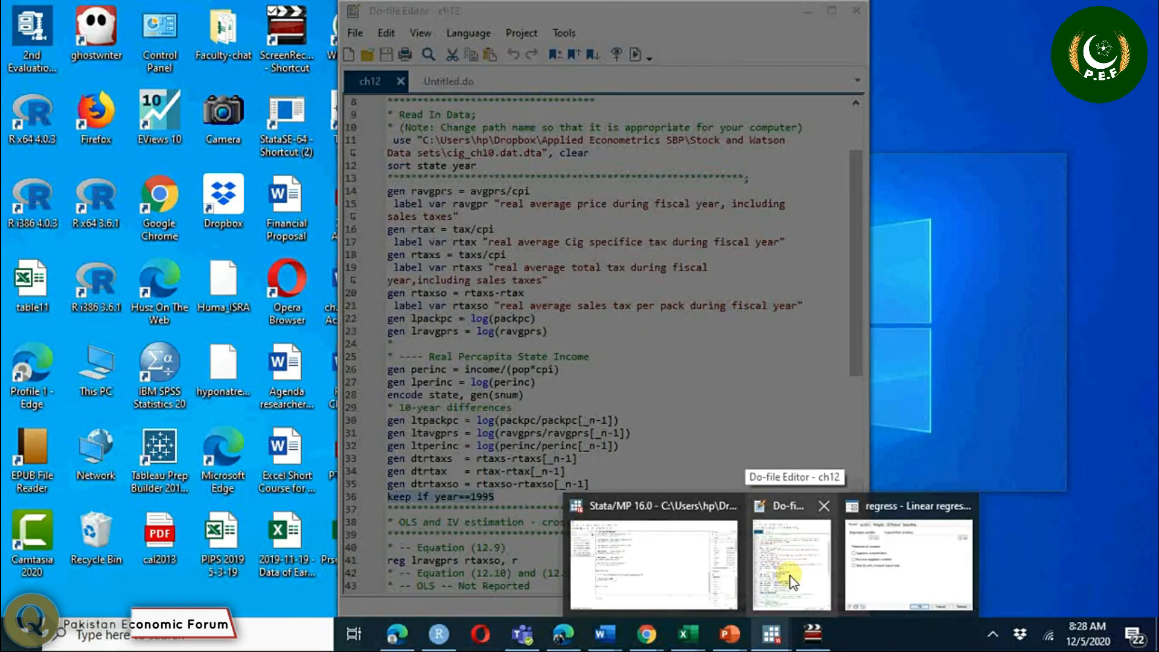
{"action": "left_click", "coordinate": [791, 575]}
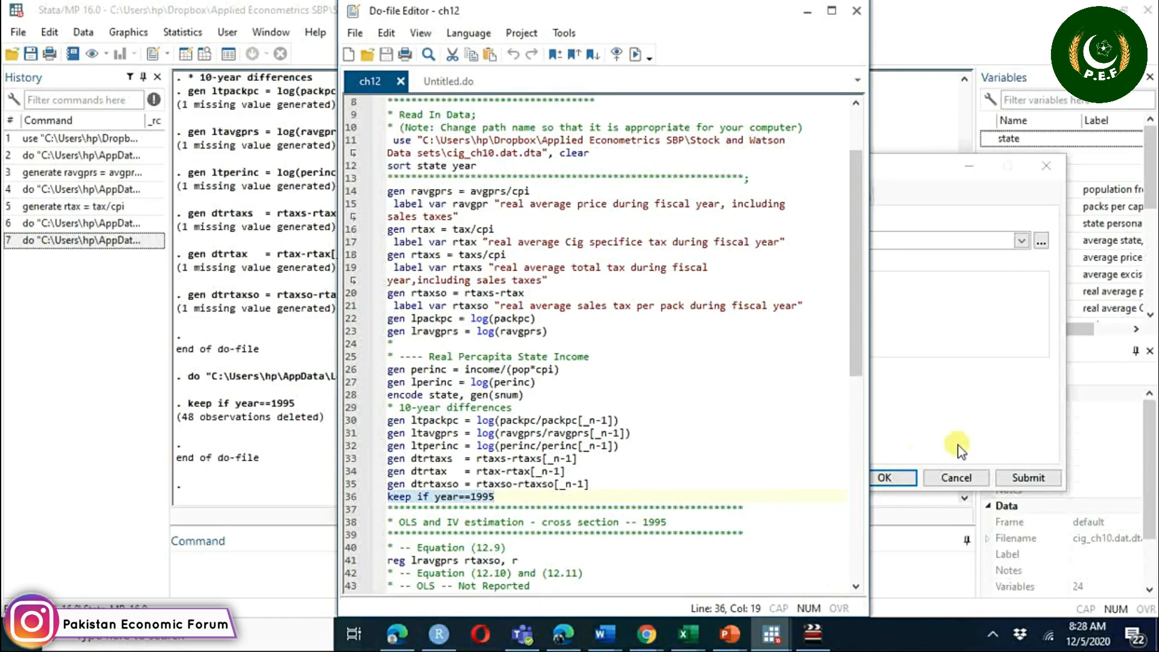
{"action": "left_click", "coordinate": [961, 405]}
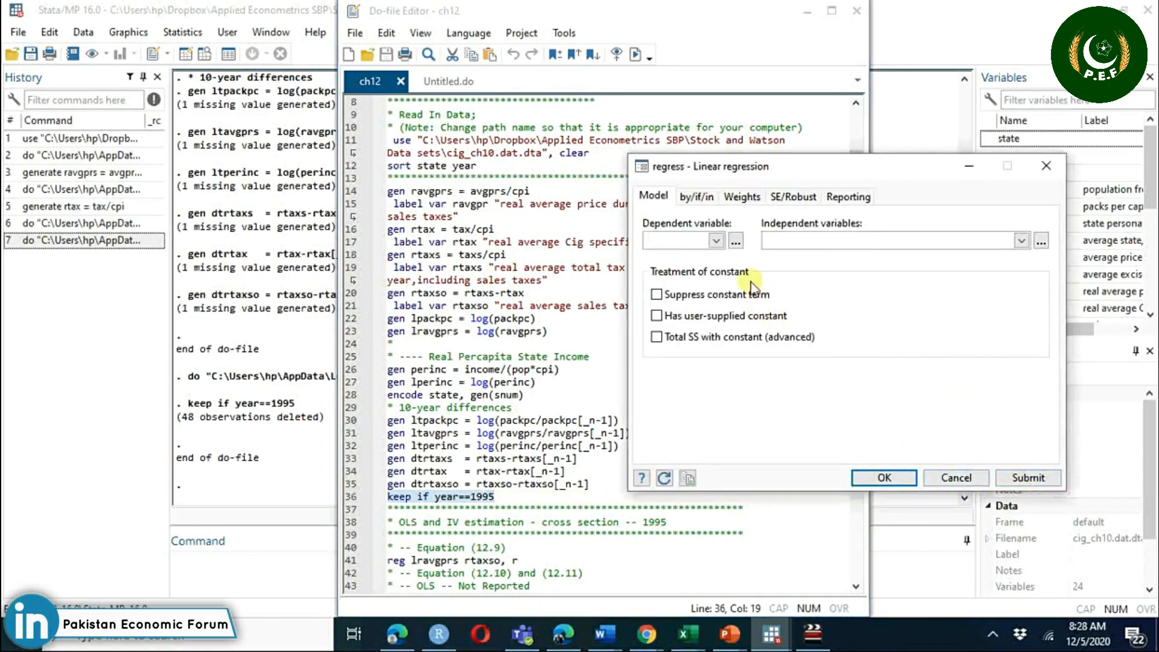
- Set lravgprs as the dependent variable and rtaxso as the independent variable, and submit the regression with the dialog kept open
{"action": "left_click", "coordinate": [714, 242]}
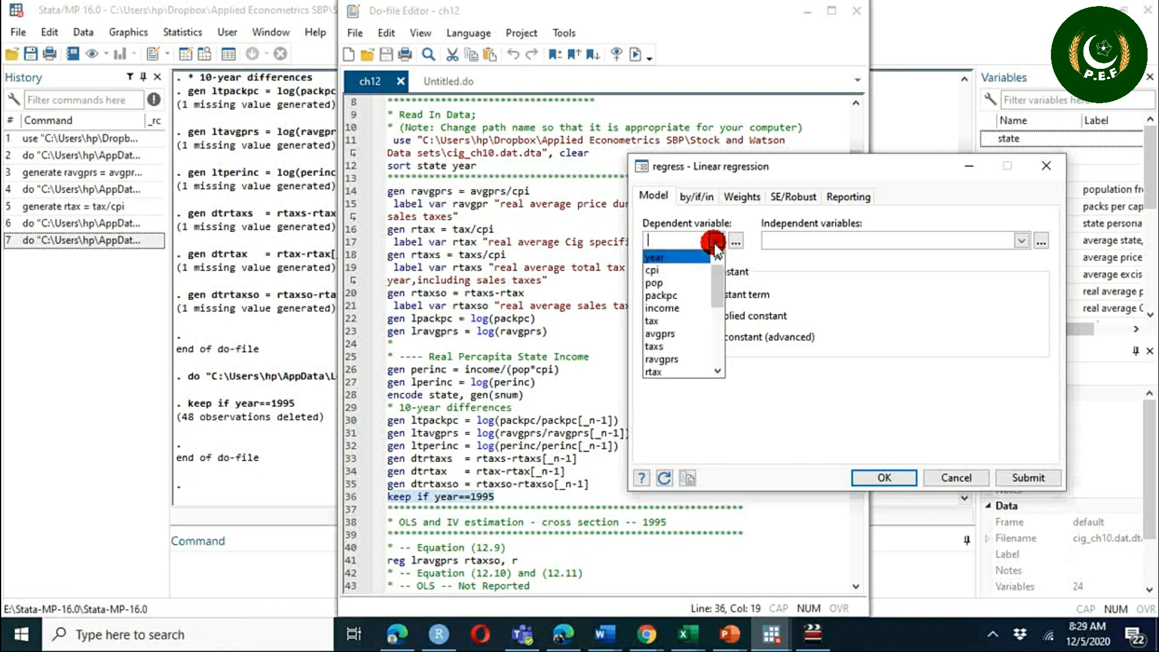
{"action": "left_click_drag", "start_coordinate": [719, 293], "coordinate": [720, 349]}
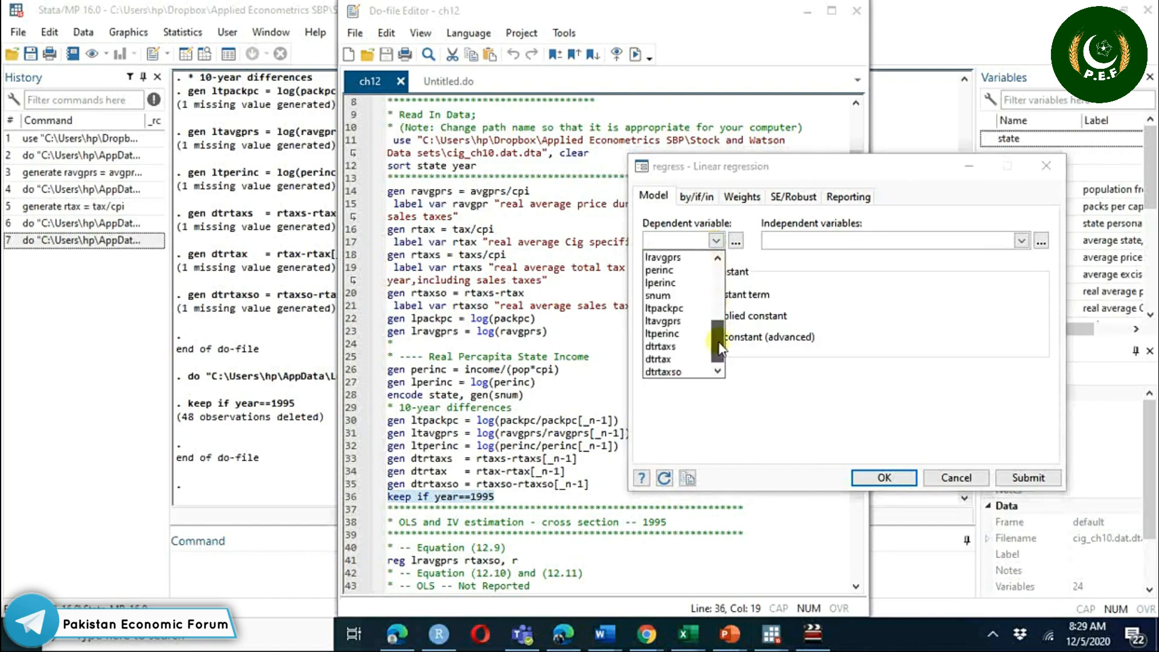
{"action": "left_click", "coordinate": [663, 258]}
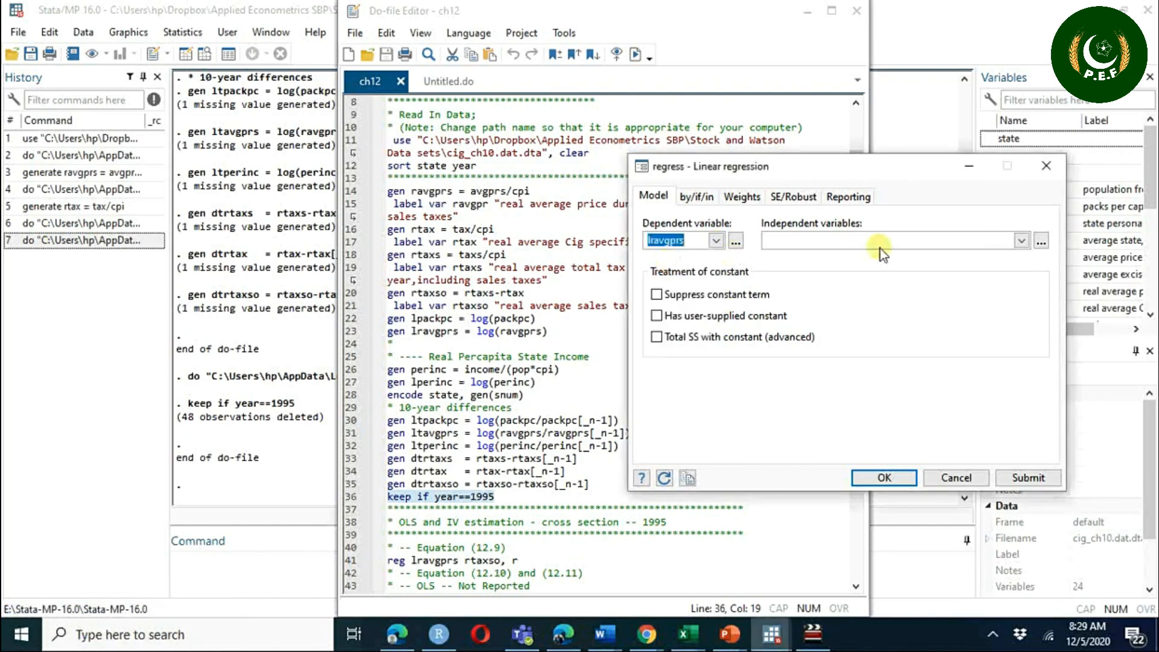
{"action": "left_click", "coordinate": [1022, 241]}
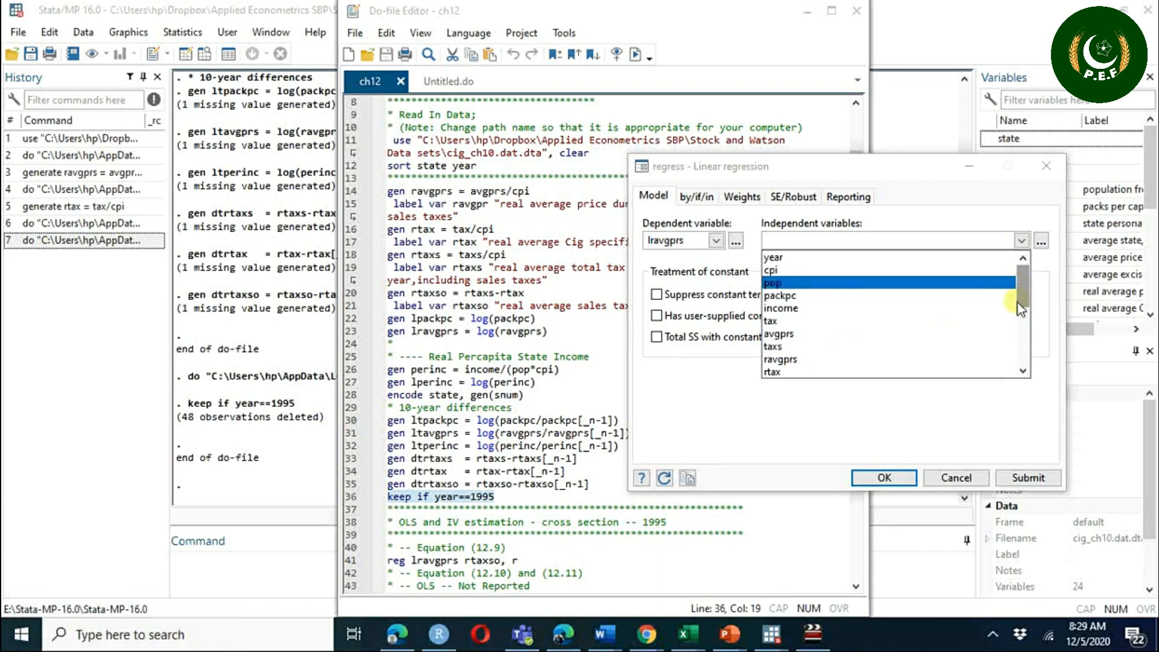
{"action": "left_click_drag", "start_coordinate": [1020, 305], "coordinate": [1022, 317]}
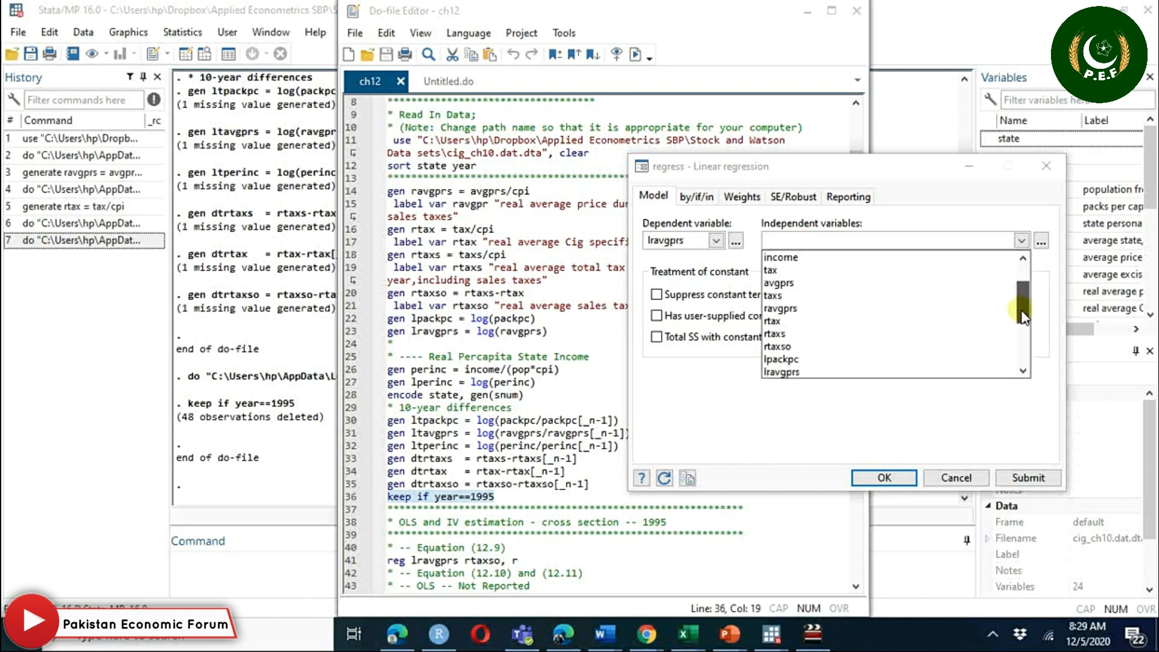
{"action": "left_click", "coordinate": [842, 355]}
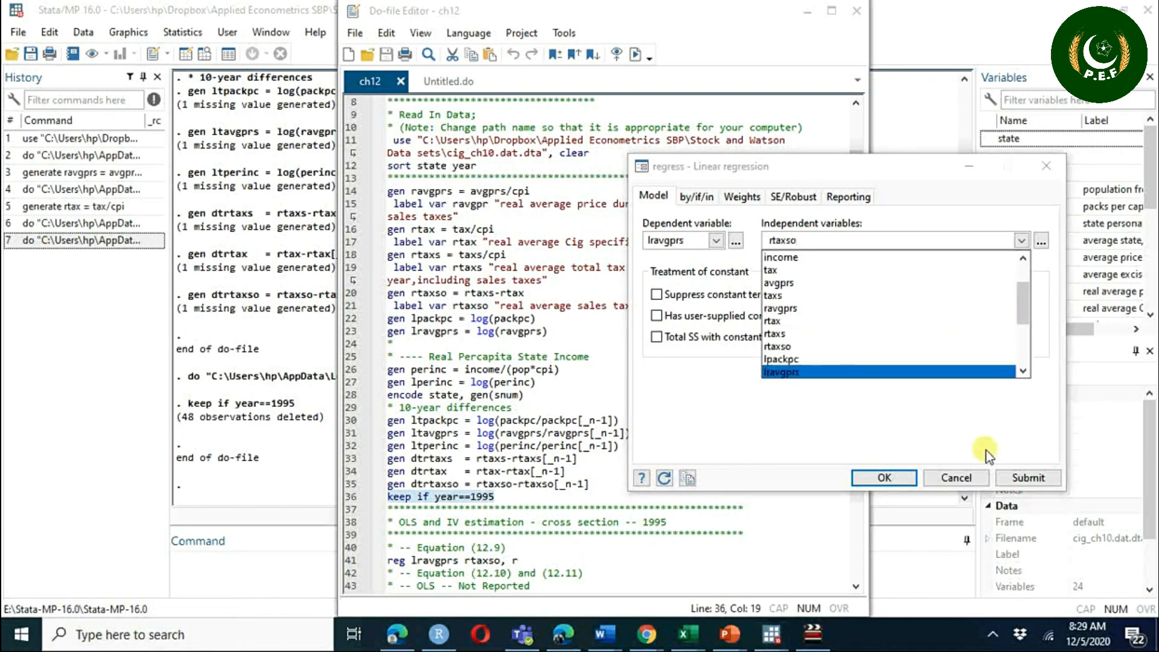
{"action": "left_click", "coordinate": [1019, 481]}
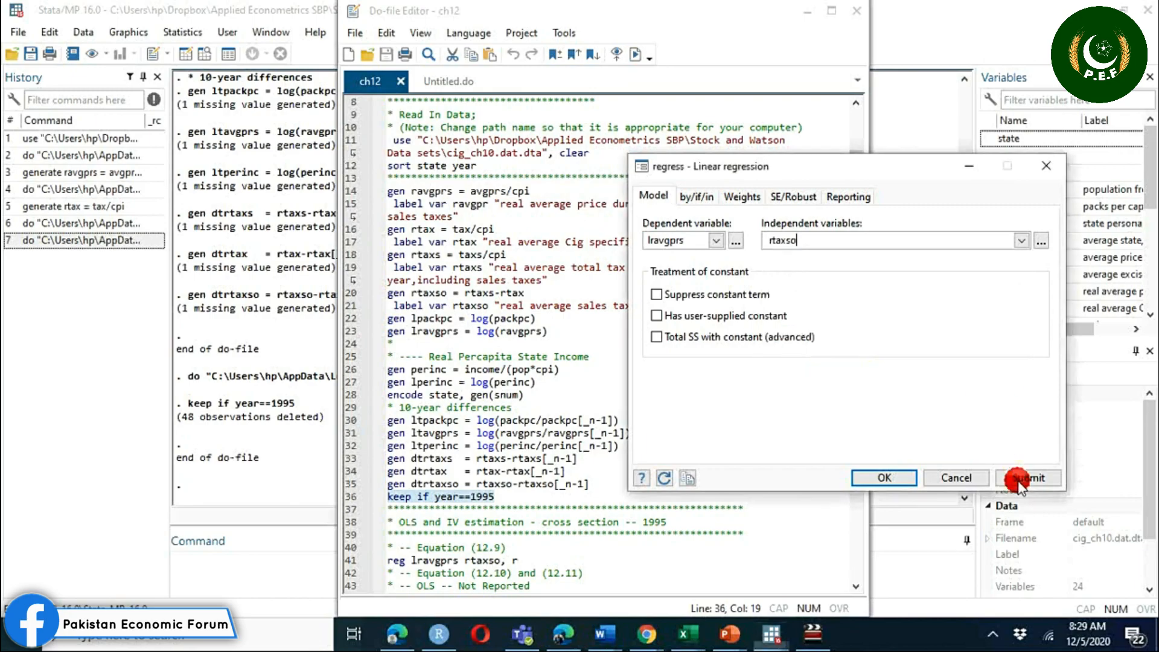
{"action": "left_click", "coordinate": [1018, 477]}
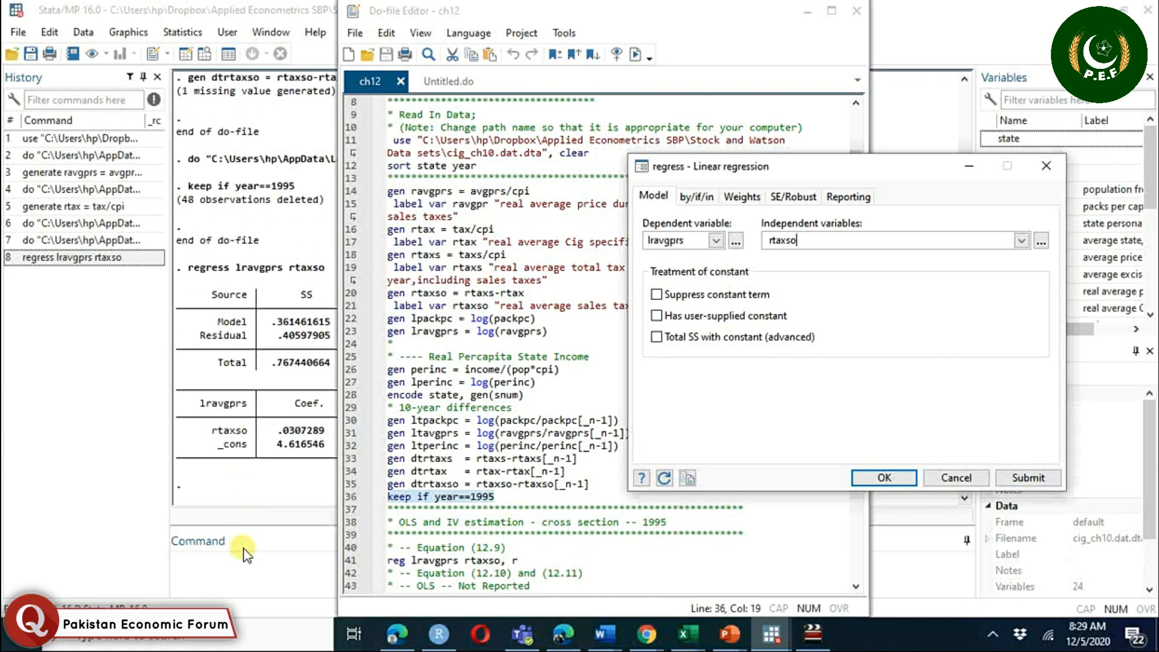
- Examine the OLS and IV estimation commands for equations 12.9 through 12.16 in the ch12 do-file
{"action": "left_click", "coordinate": [542, 558]}
{"action": "key", "text": "Down"}
{"action": "key", "text": "Down"}
{"action": "key", "text": "Down"}
{"action": "key", "text": "Down"}
{"action": "key", "text": "Down"}
{"action": "key", "text": "Down"}
{"action": "key", "text": "Down"}
{"action": "key", "text": "Down"}
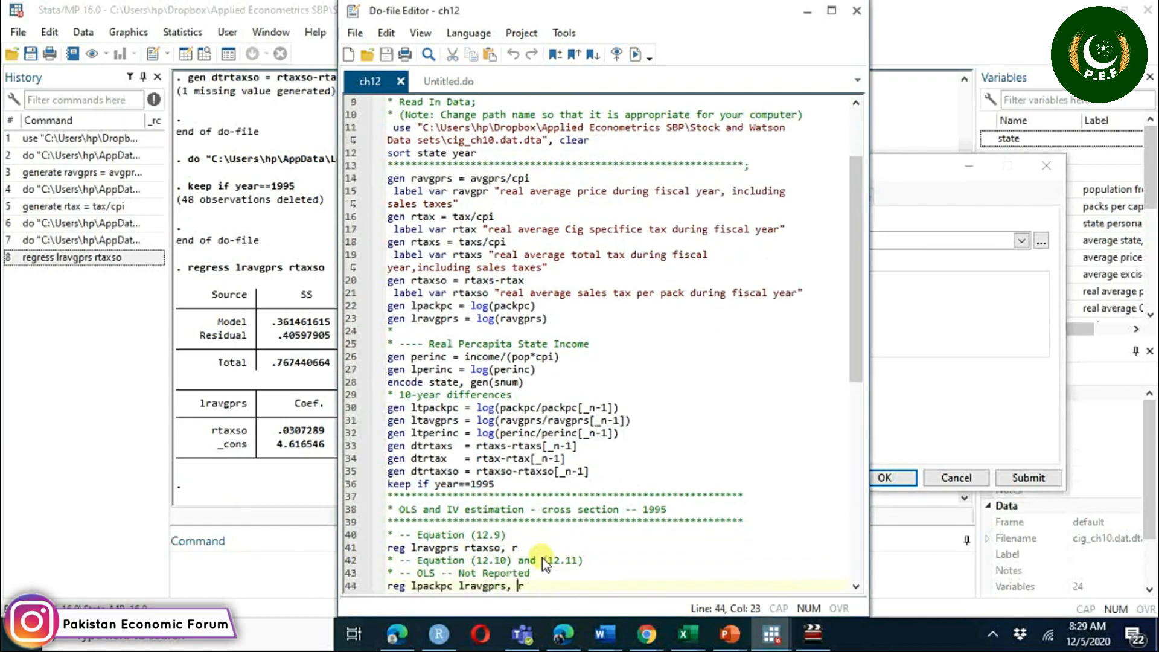
{"action": "key", "text": "Down"}
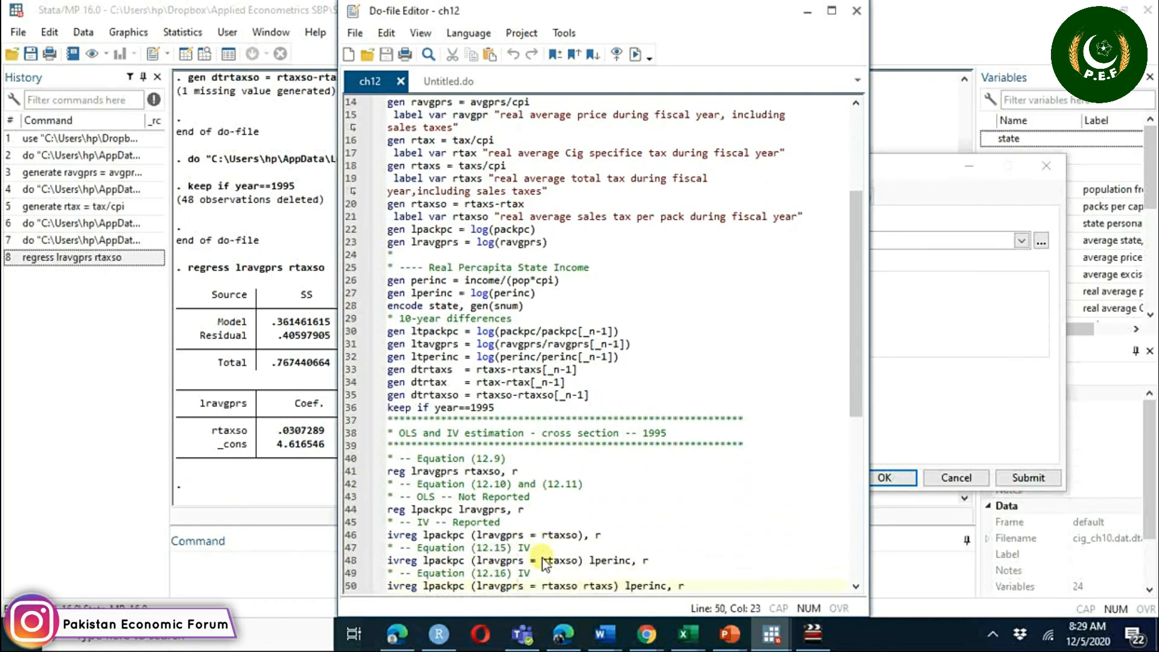
- Recall the regress lravgprs rtaxso command and rerun it with the robust option ", r" added
{"action": "left_click", "coordinate": [85, 259]}
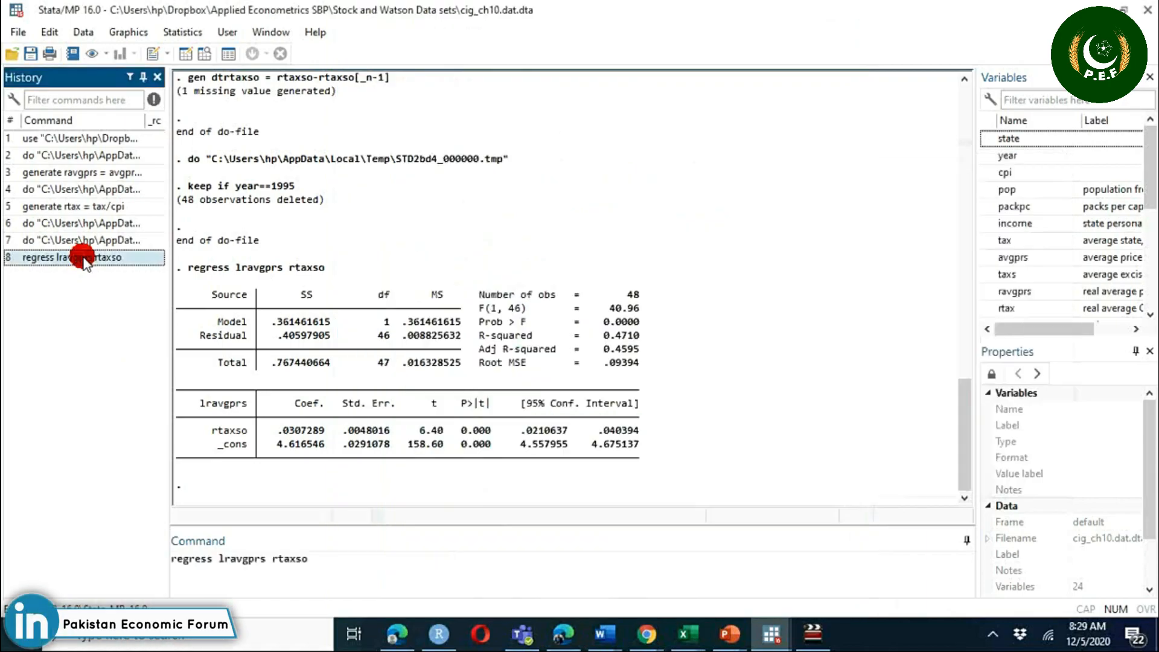
{"action": "left_click", "coordinate": [336, 566]}
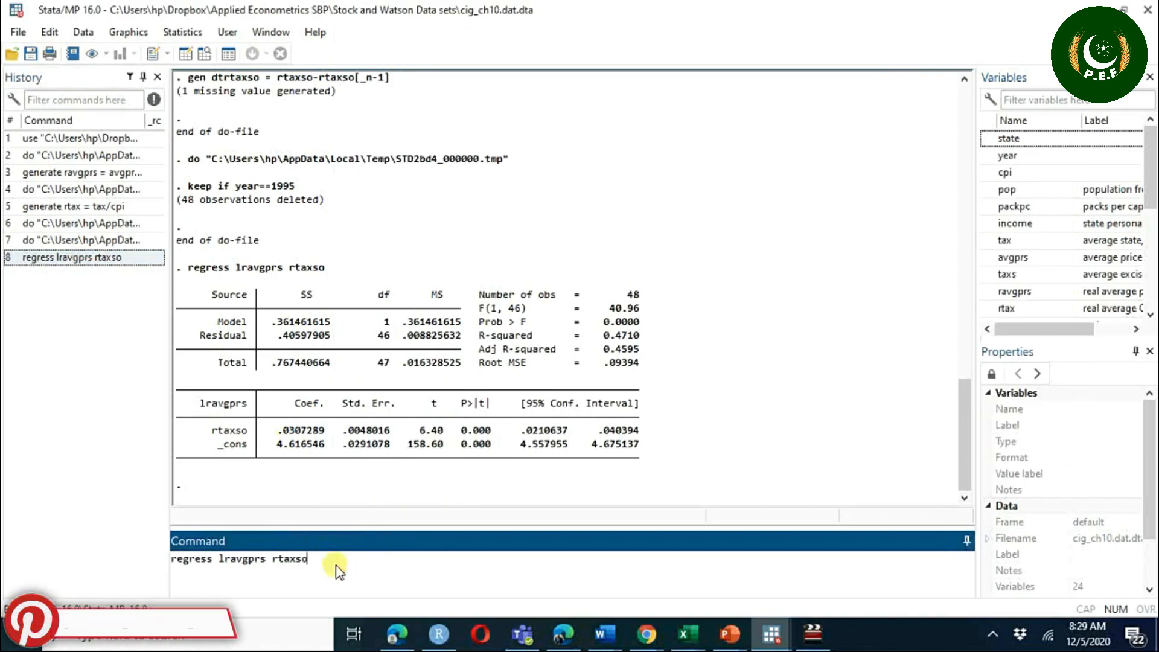
{"action": "type", "text": ", r"}
{"action": "key", "text": "Return"}
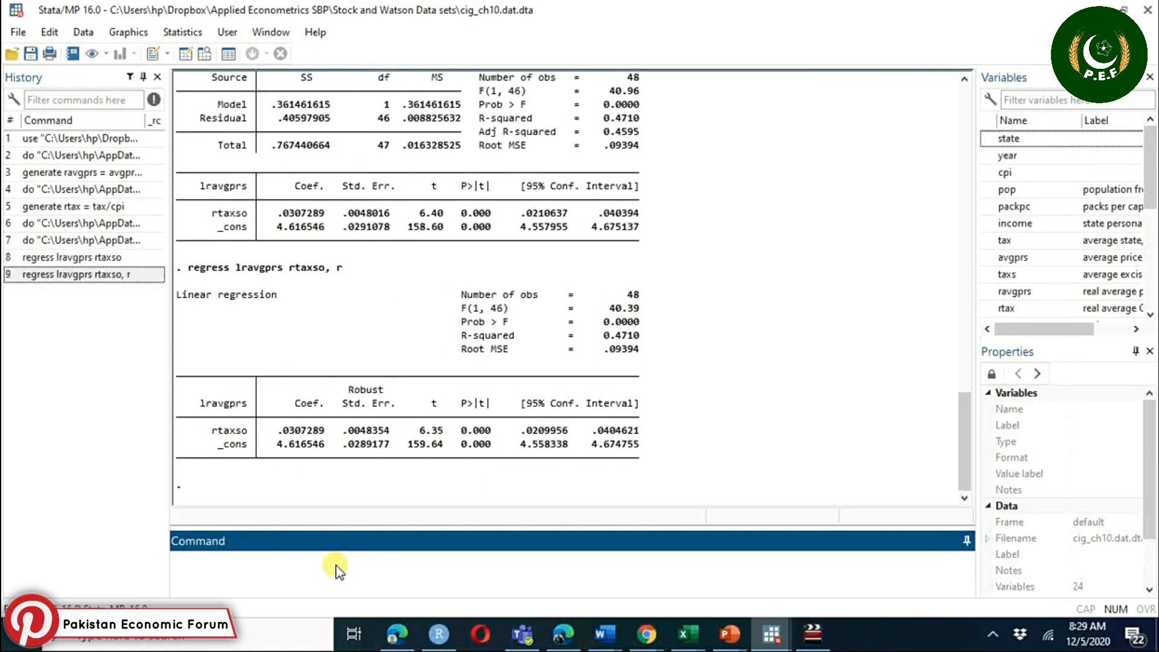
- Check equation 12.10 in the ch12 do-file and run the robust OLS regression "reg lpackpc lravgprs,r"
{"action": "type", "text": "reg"}
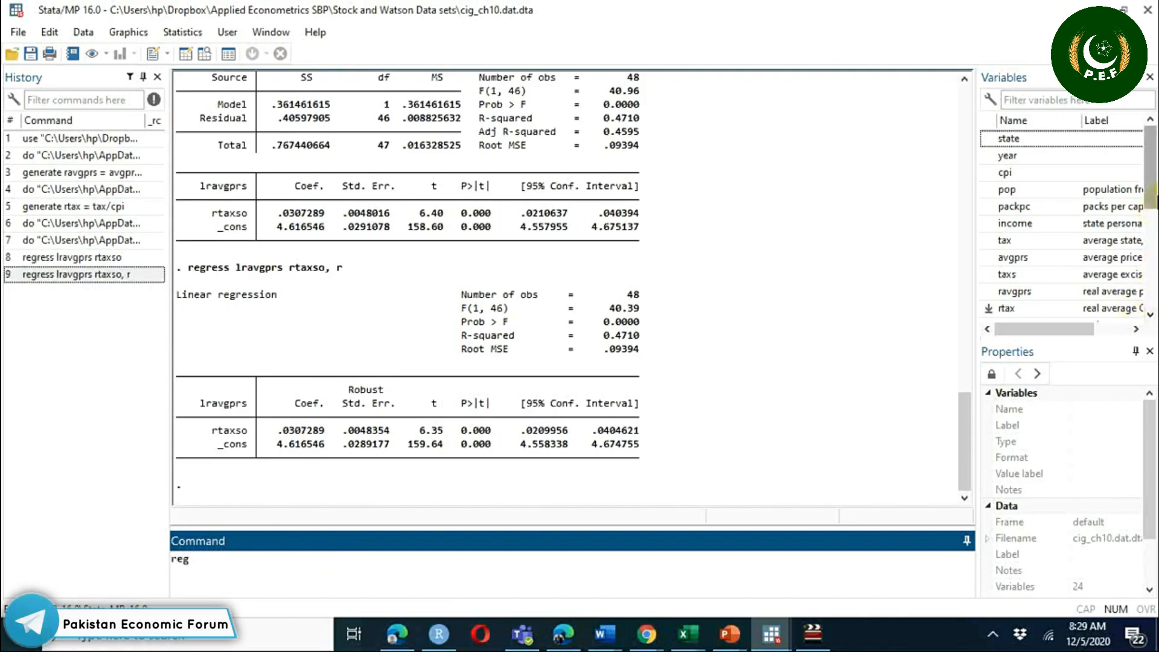
{"action": "left_click_drag", "start_coordinate": [1153, 197], "coordinate": [1153, 242]}
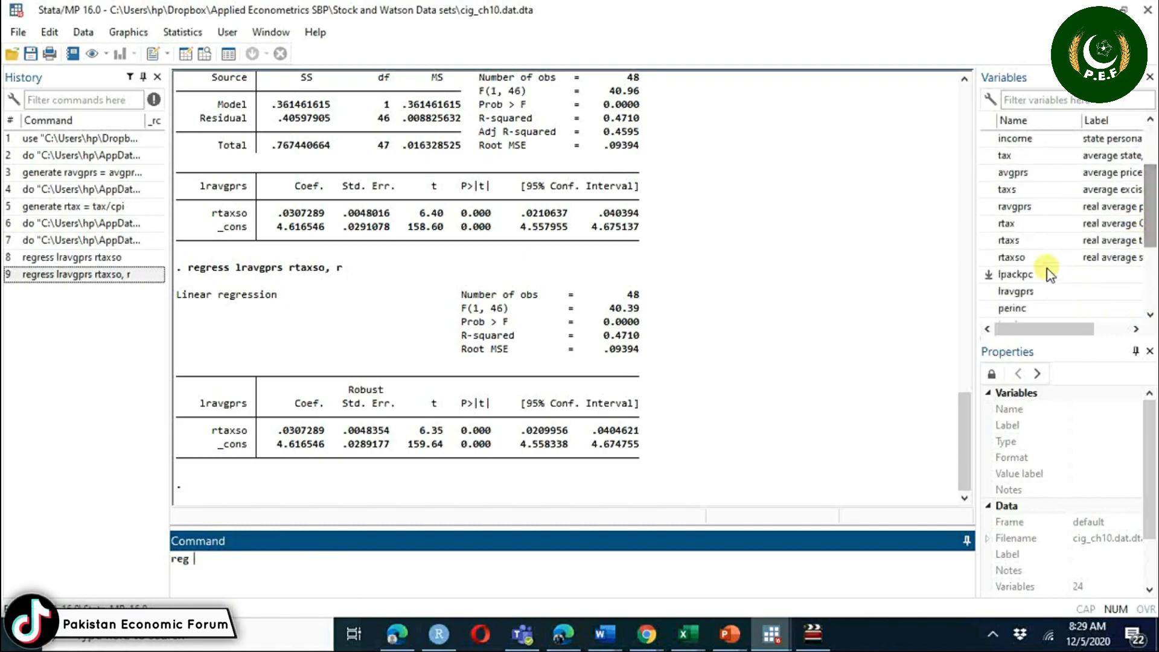
{"action": "double_click", "coordinate": [988, 275]}
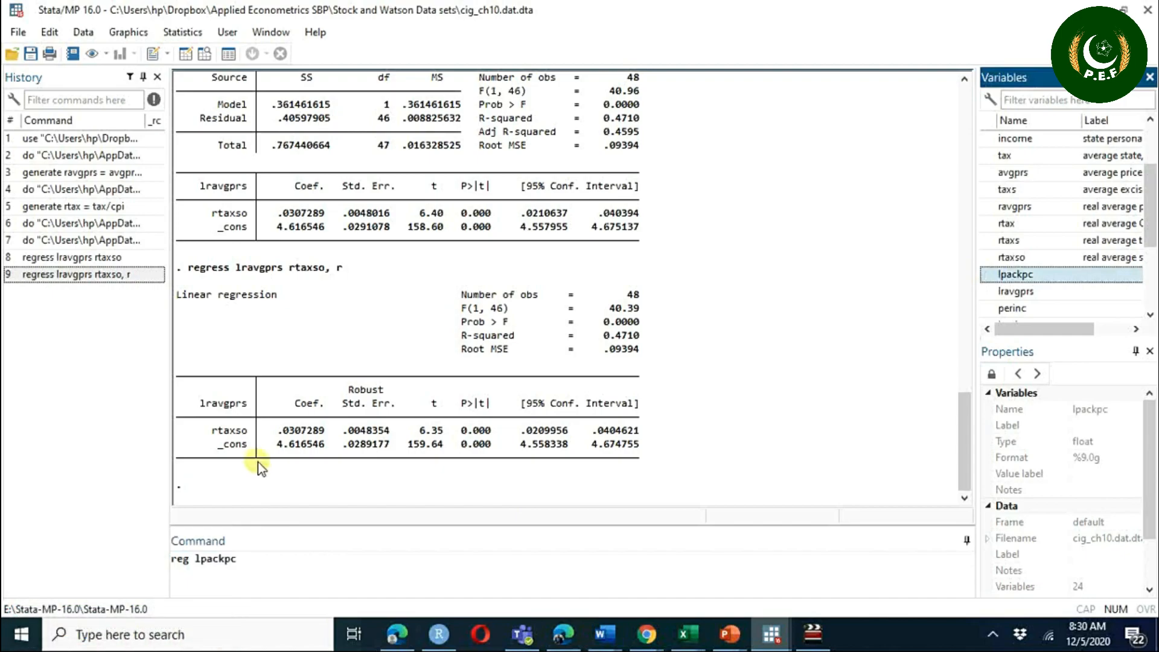
{"action": "left_click", "coordinate": [255, 569]}
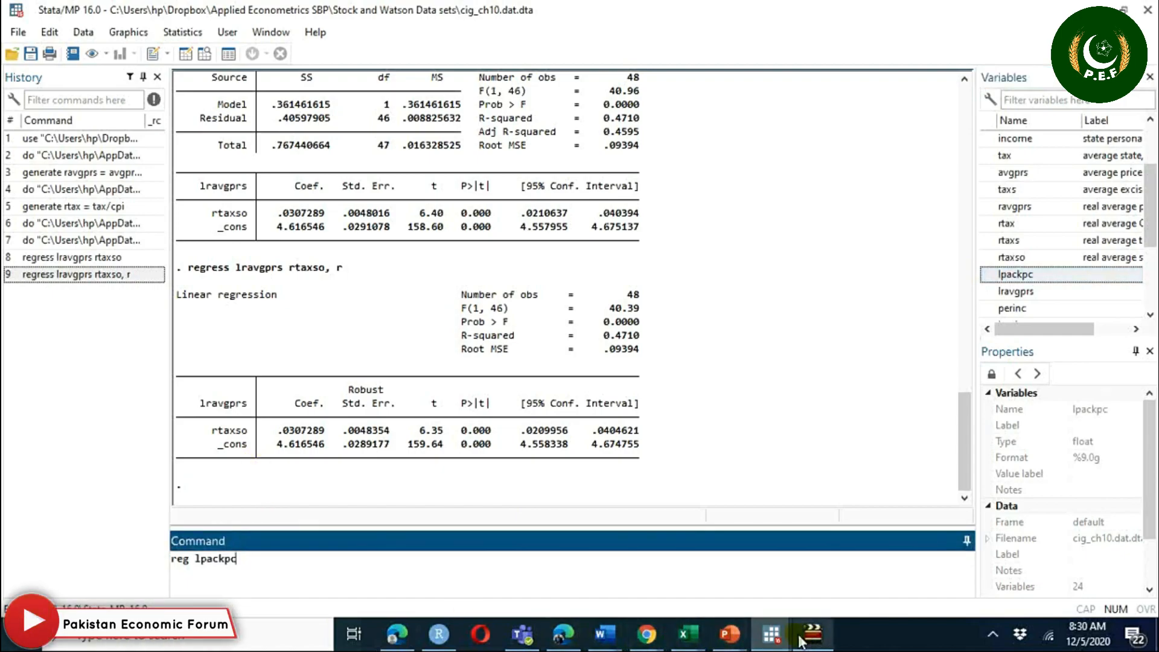
{"action": "mouse_move", "coordinate": [773, 634]}
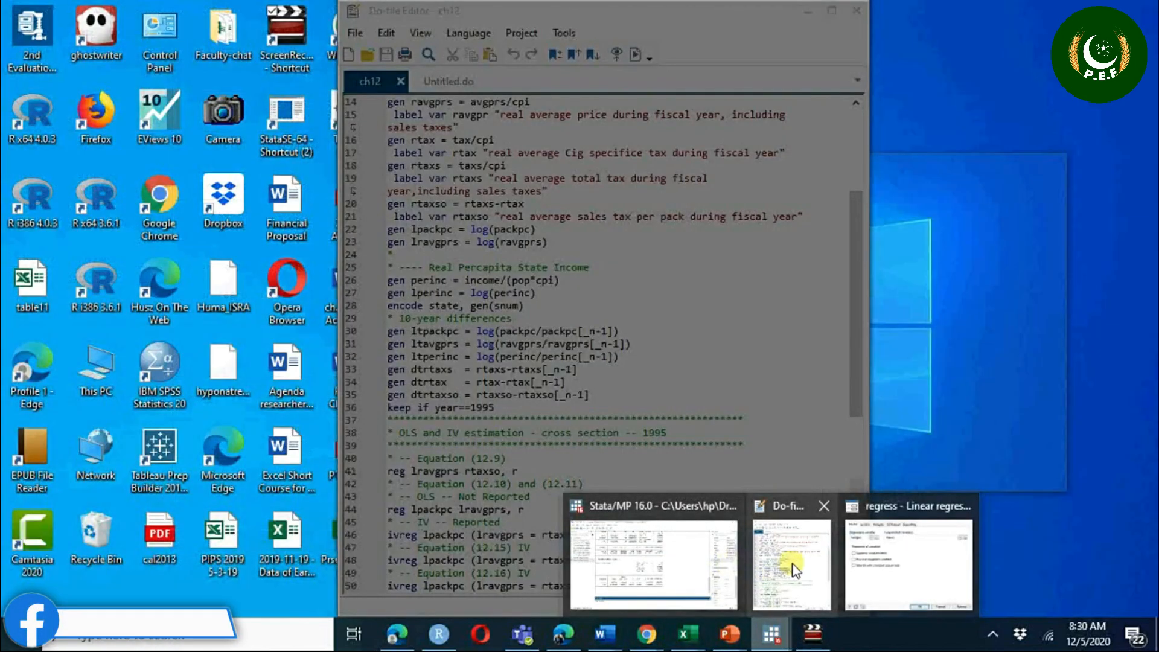
{"action": "left_click", "coordinate": [794, 566]}
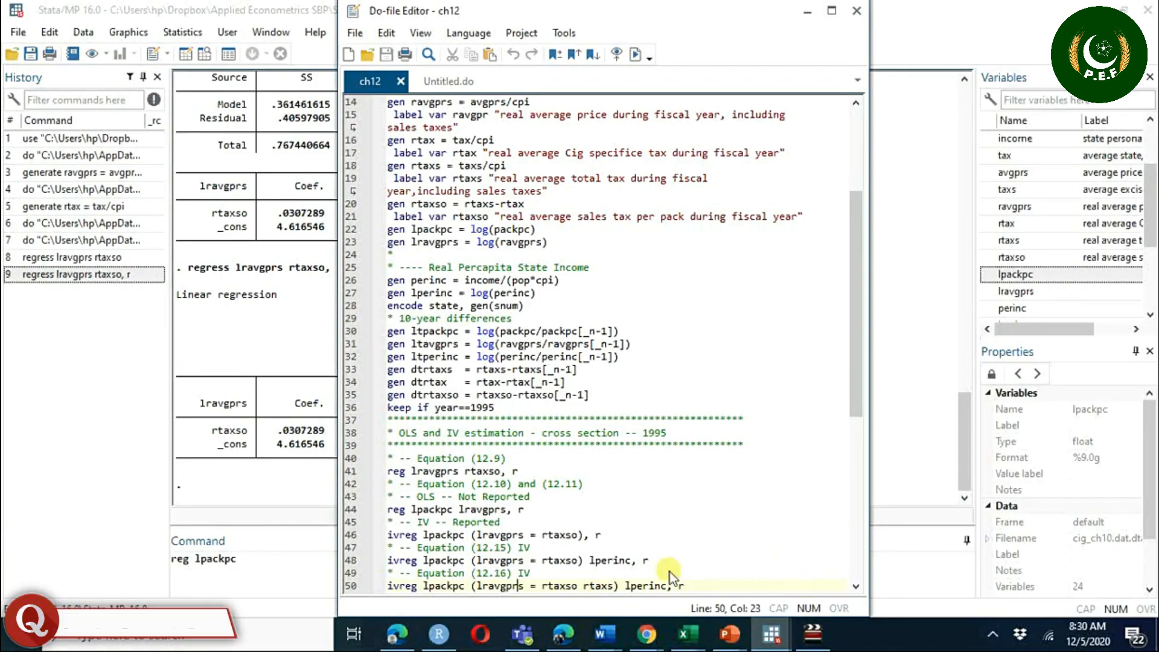
{"action": "left_click", "coordinate": [282, 567]}
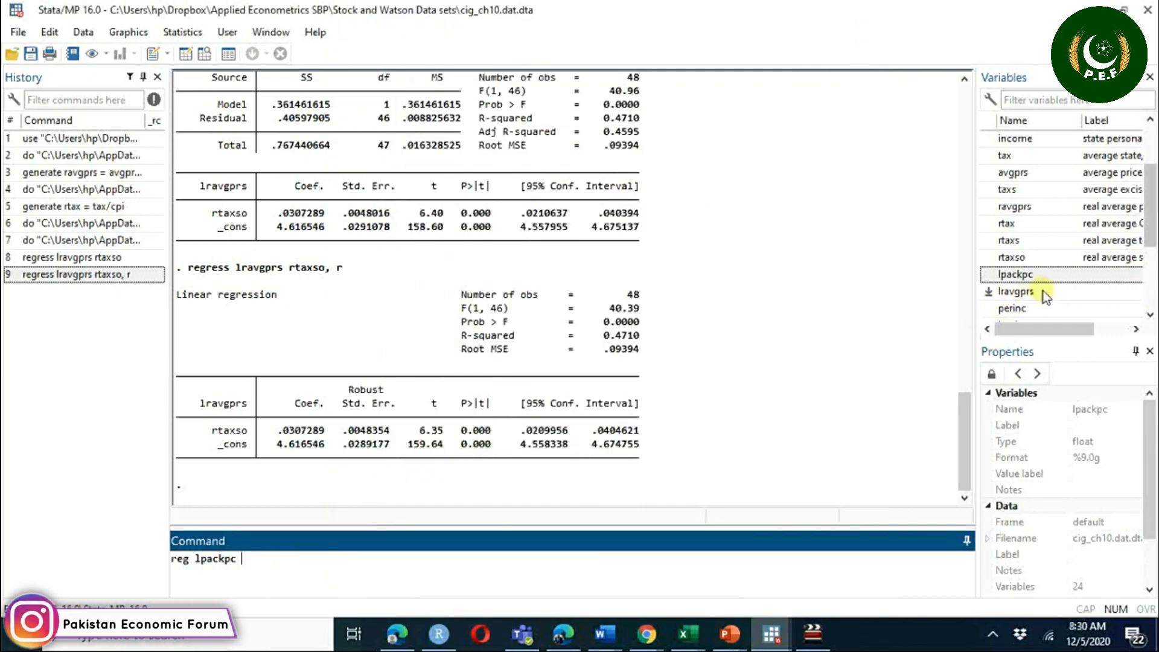
{"action": "left_click", "coordinate": [988, 293]}
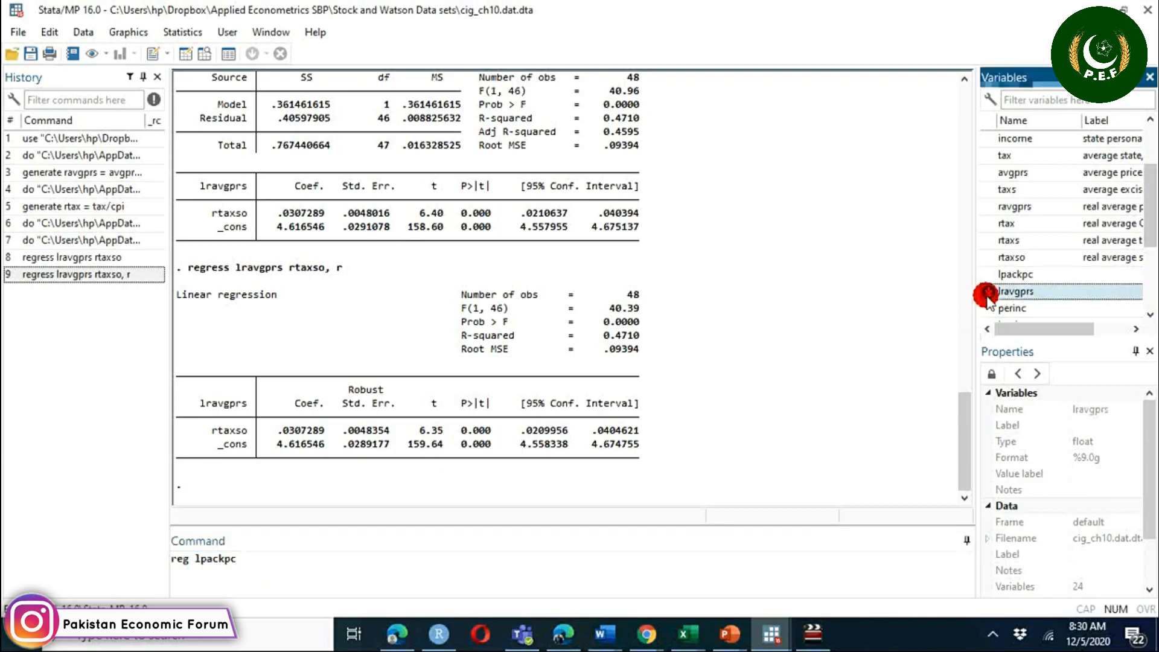
{"action": "type", "text": ",r"}
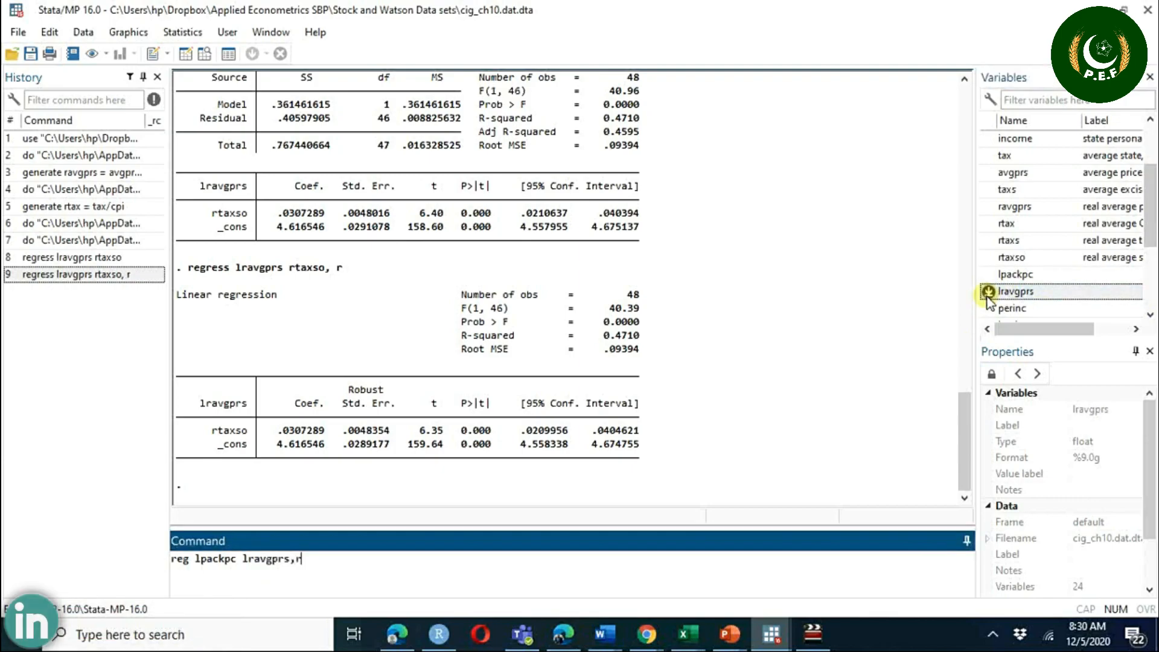
{"action": "key", "text": "Return"}
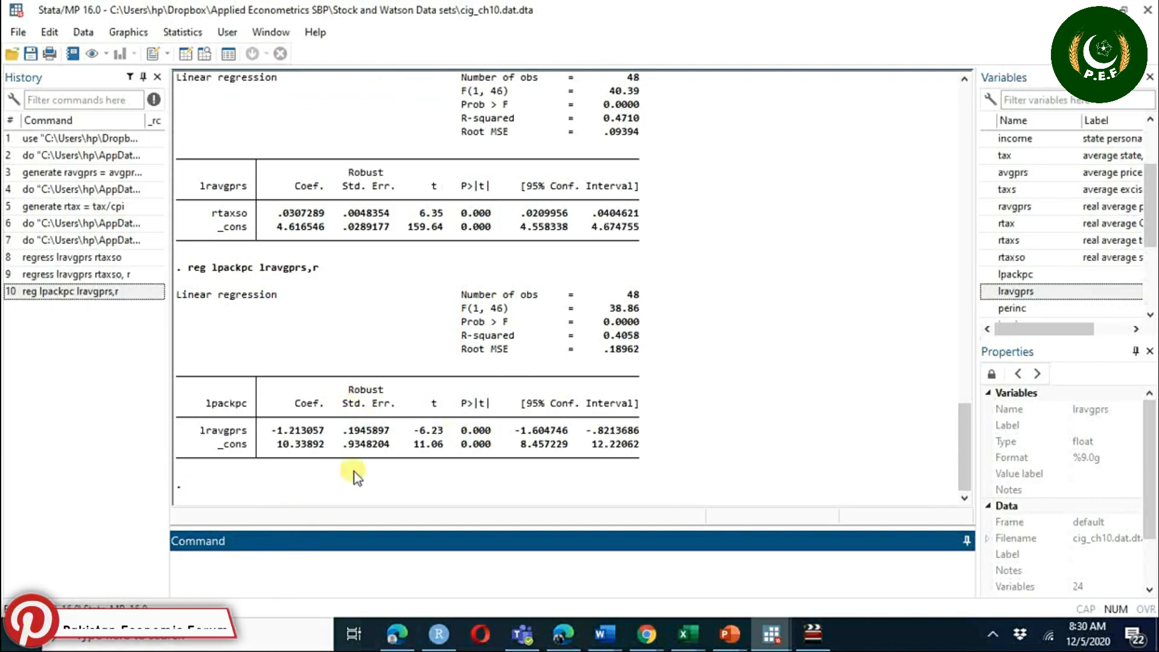
- Open the single-equation instrumental-variables regression dialog and set lpackpc as the dependent variable
{"action": "left_click", "coordinate": [180, 36]}
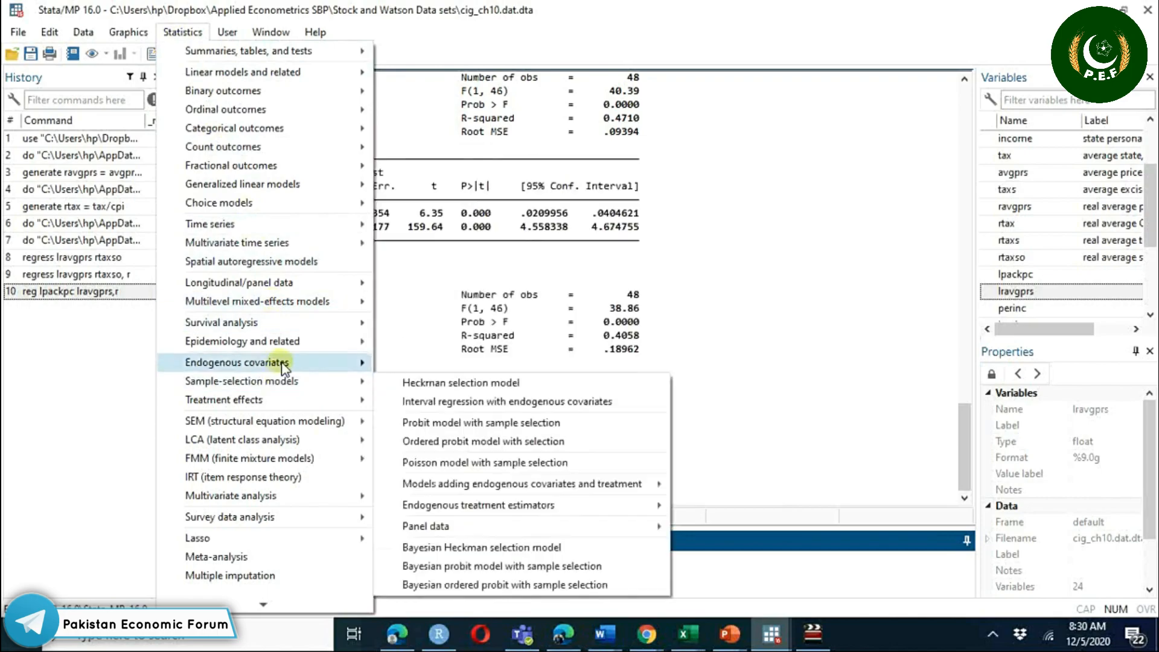
{"action": "mouse_move", "coordinate": [283, 365]}
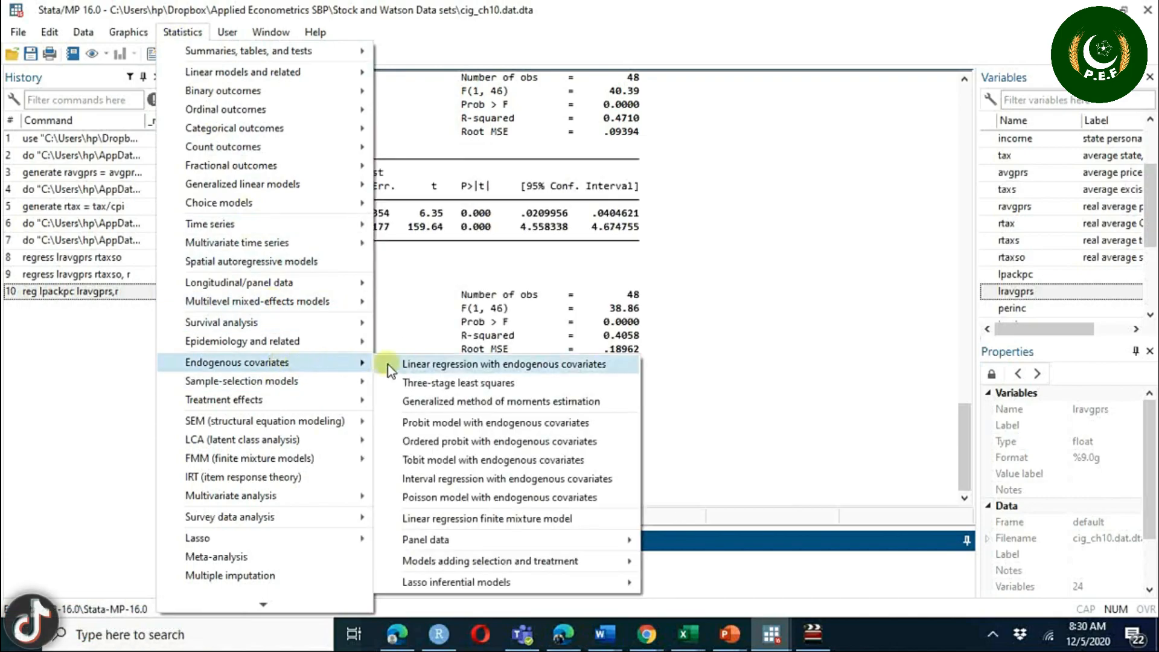
{"action": "left_click", "coordinate": [408, 366]}
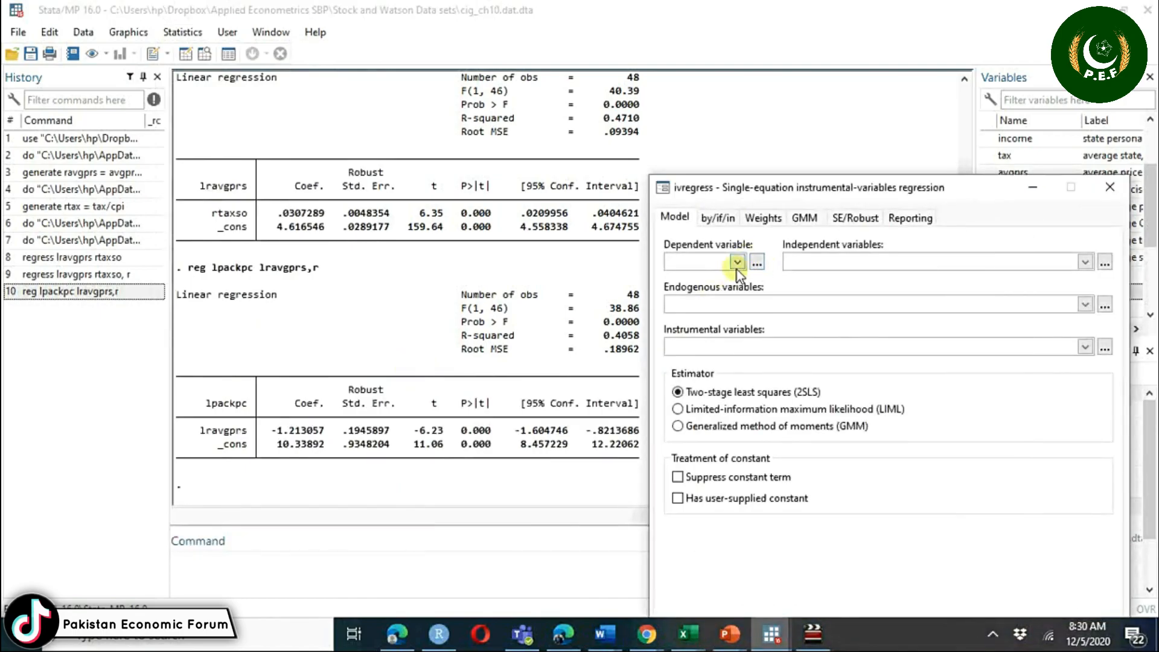
{"action": "left_click", "coordinate": [737, 263]}
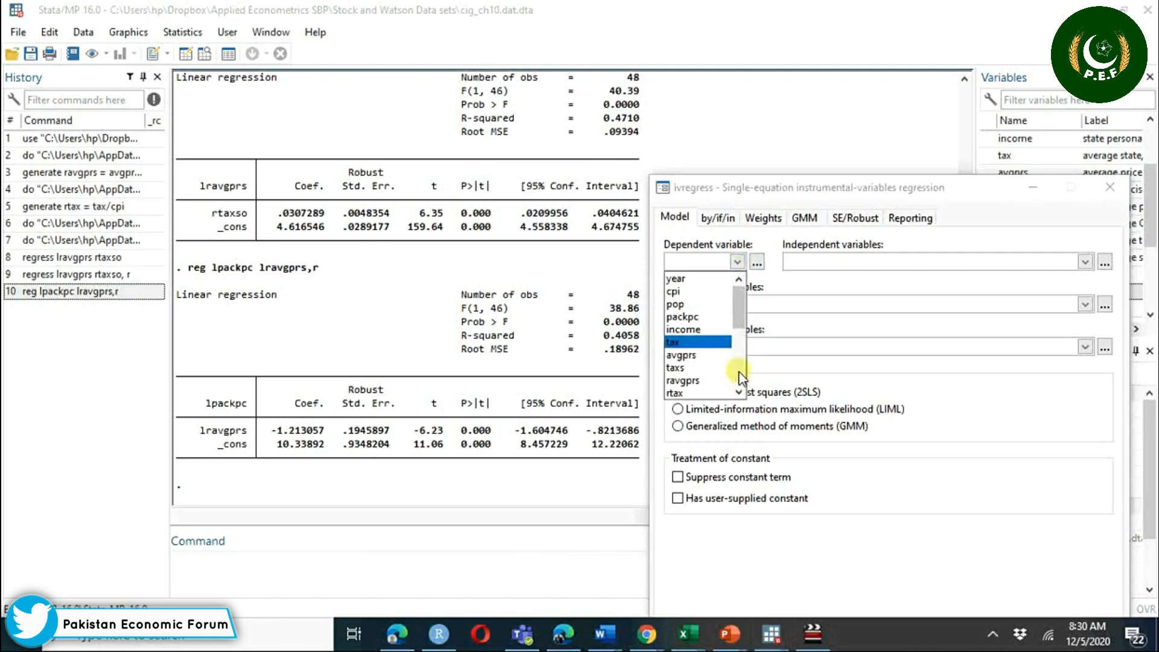
{"action": "scroll", "coordinate": [741, 378], "scroll_direction": "down", "scroll_amount": 3}
{"action": "scroll", "coordinate": [742, 377], "scroll_direction": "down", "scroll_amount": 2}
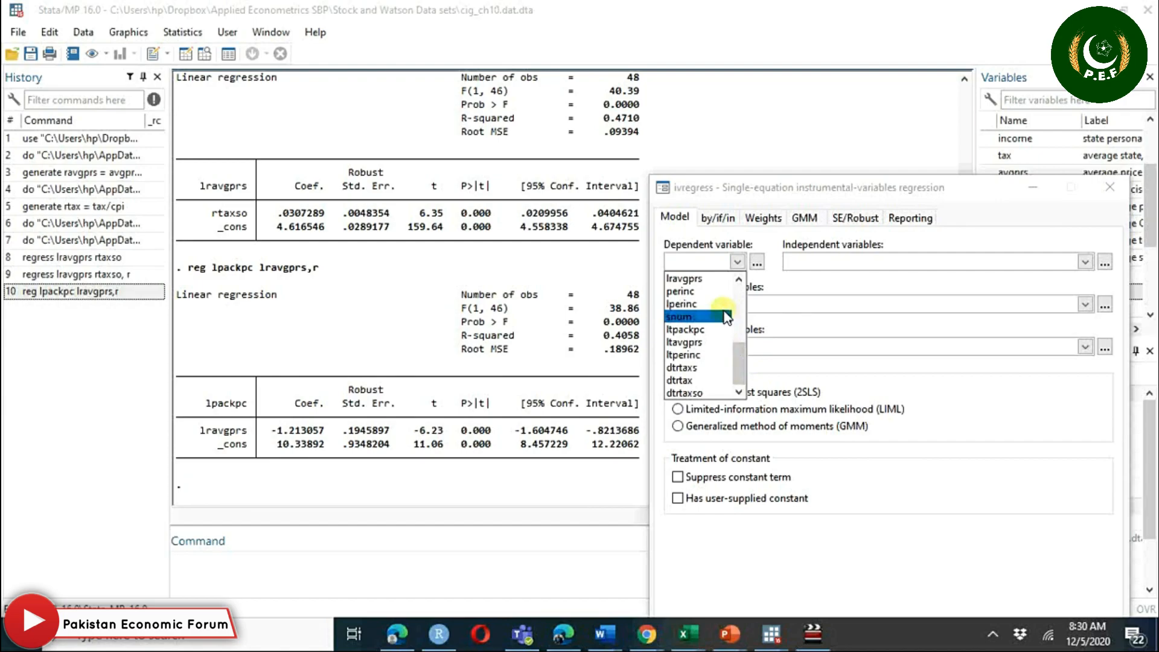
{"action": "scroll", "coordinate": [745, 368], "scroll_direction": "up", "scroll_amount": 3}
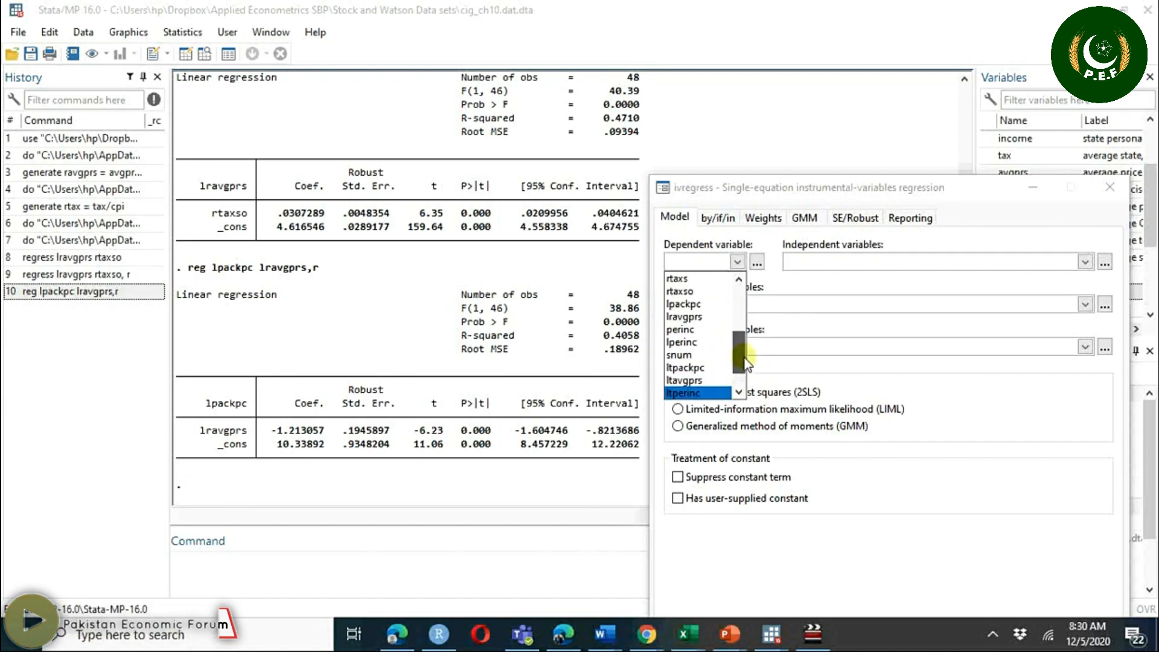
{"action": "left_click", "coordinate": [693, 304]}
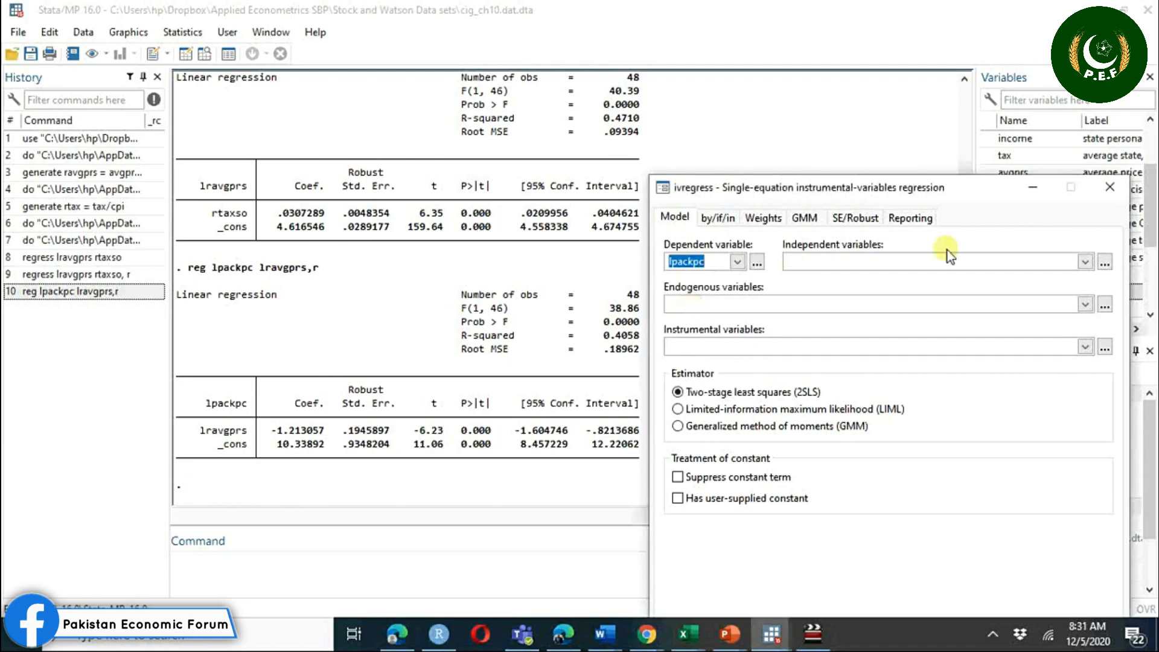
- Leave the independent variables empty and set lravgprs as the endogenous variable
{"action": "left_click", "coordinate": [1084, 262]}
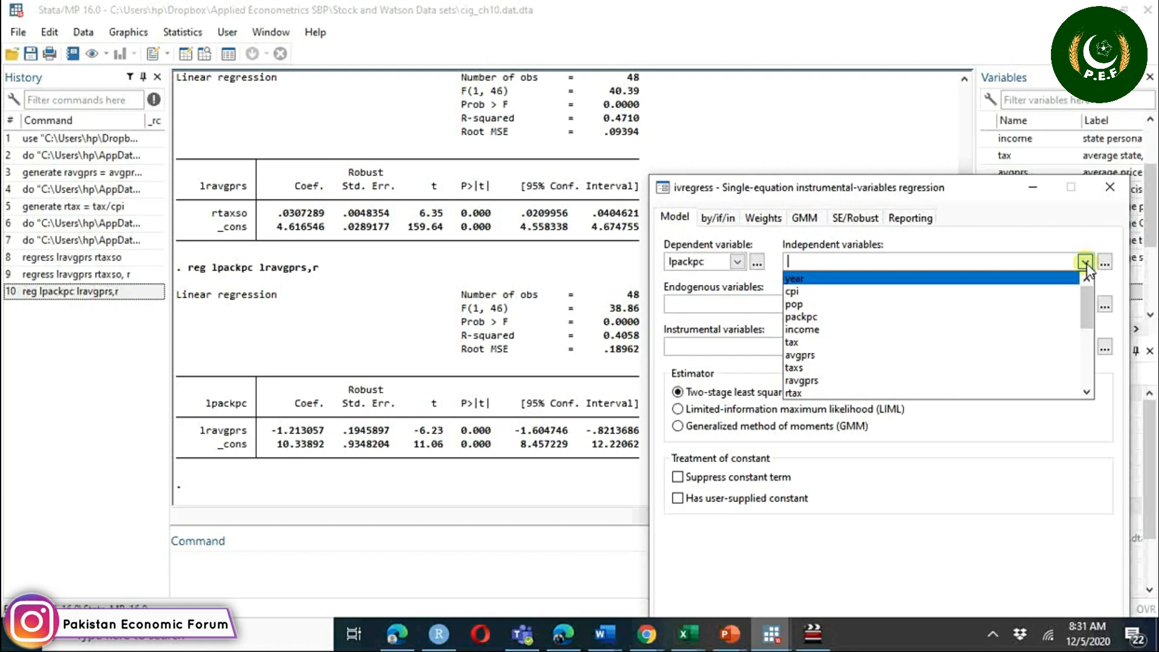
{"action": "left_click", "coordinate": [736, 303]}
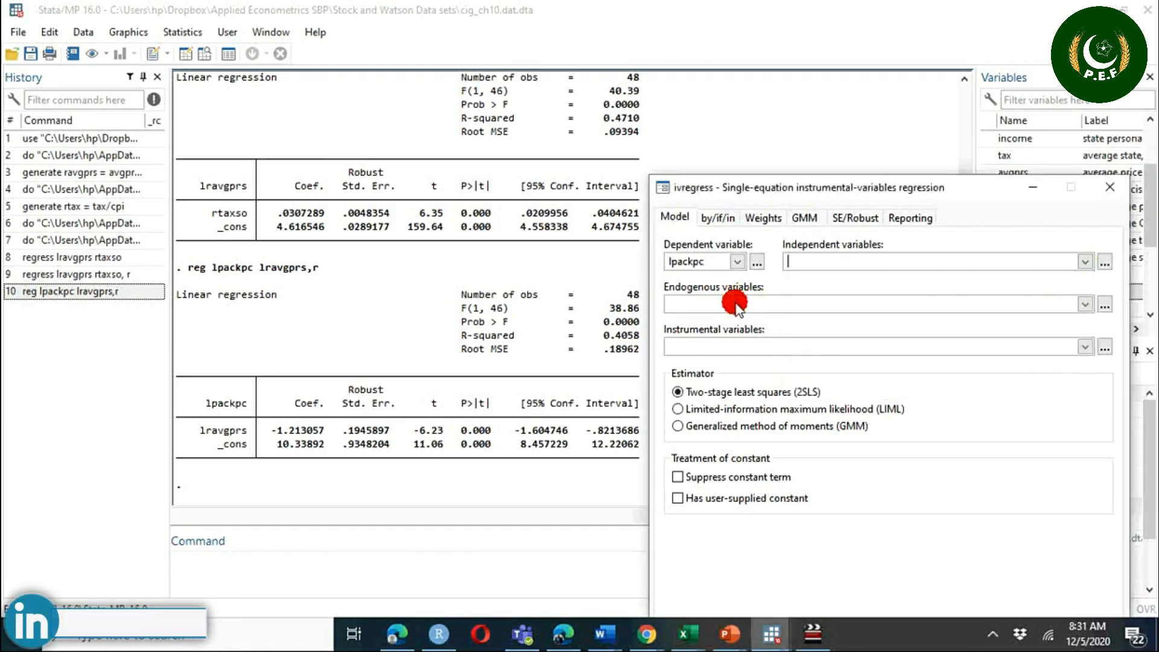
{"action": "left_click", "coordinate": [1085, 305]}
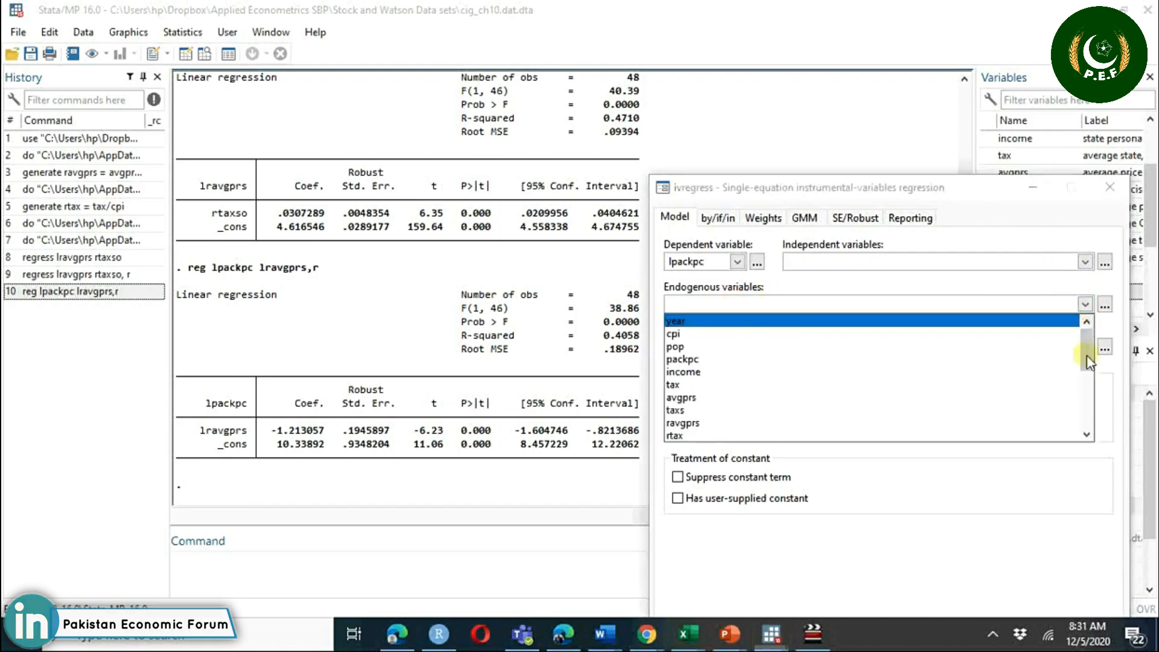
{"action": "left_click_drag", "start_coordinate": [1087, 358], "coordinate": [1088, 395]}
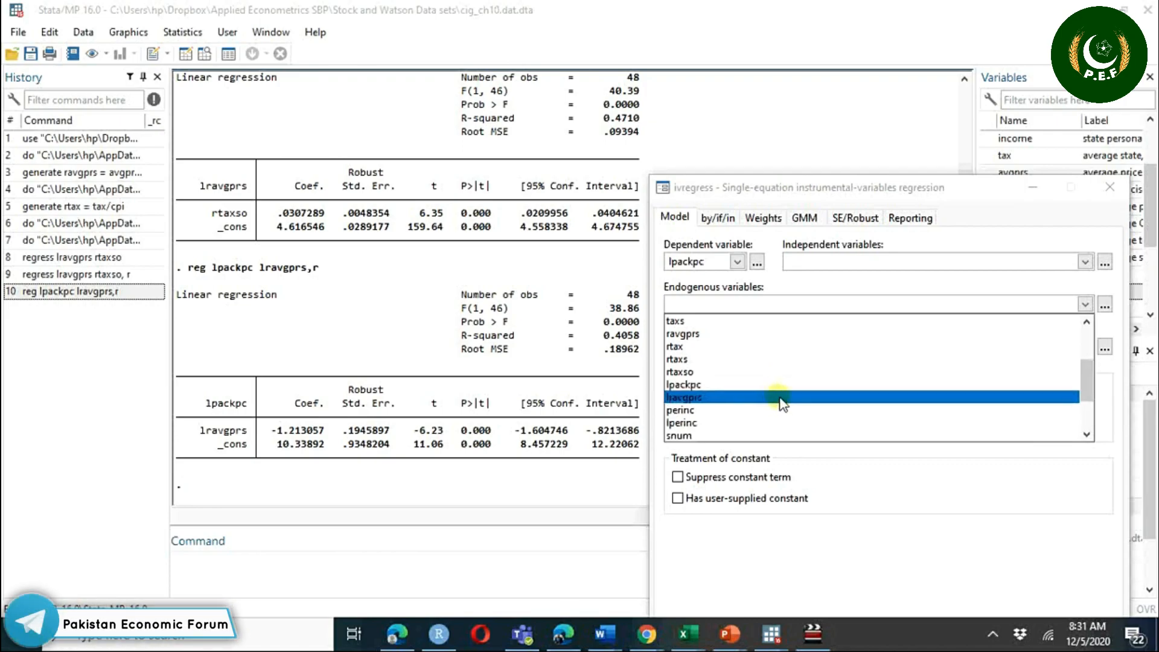
{"action": "left_click", "coordinate": [782, 398]}
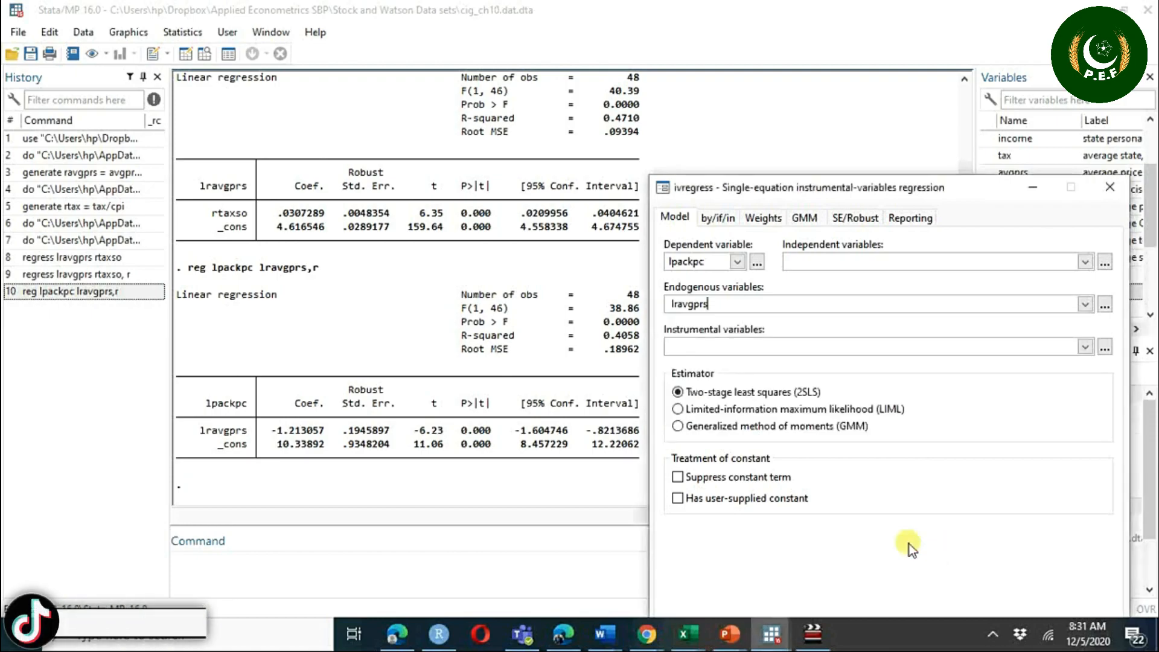
- Set rtaxso as the instrumental variable and submit the two-stage least squares regression with the dialog kept open
{"action": "left_click", "coordinate": [780, 349]}
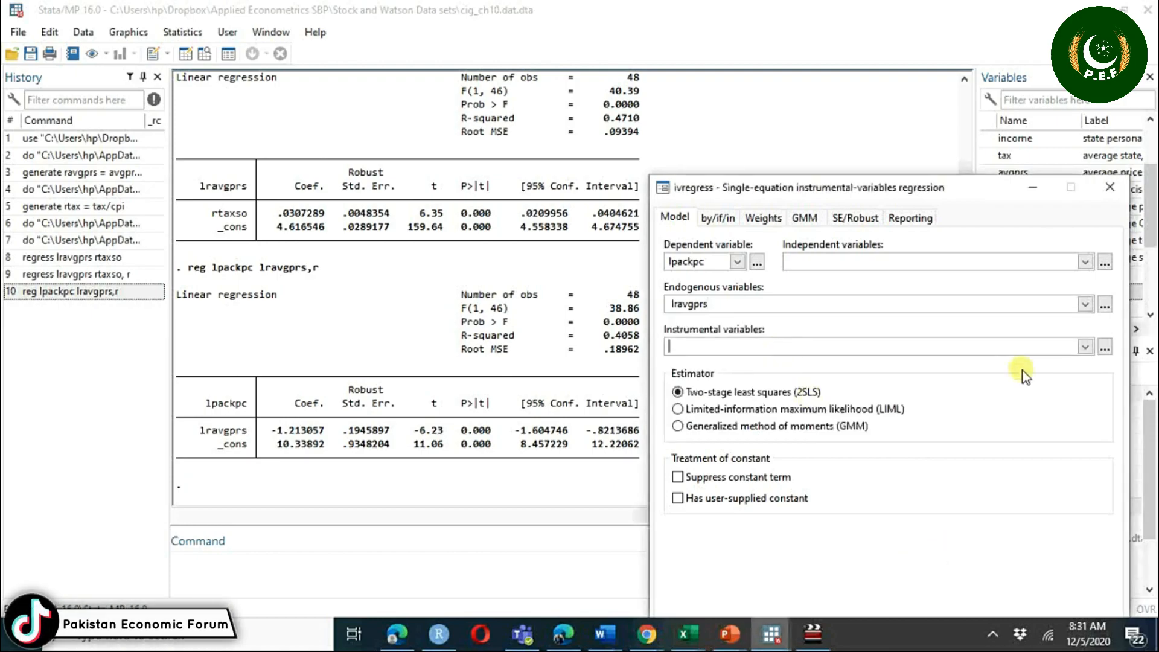
{"action": "left_click", "coordinate": [1083, 347]}
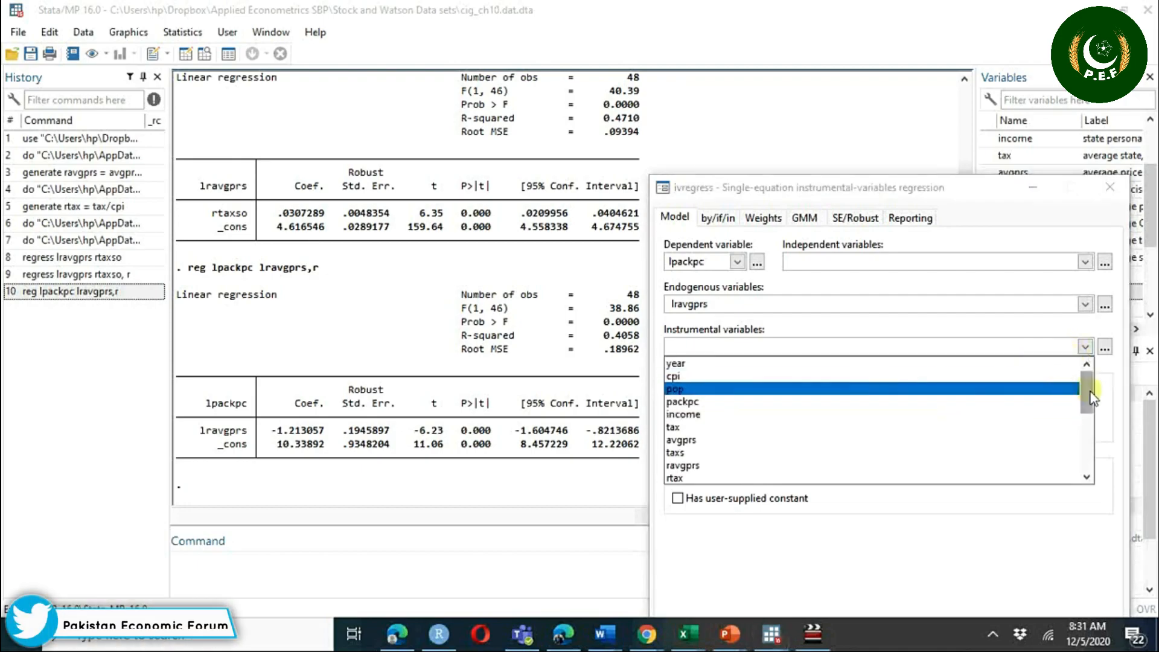
{"action": "left_click_drag", "start_coordinate": [1086, 391], "coordinate": [1093, 443]}
{"action": "left_click_drag", "start_coordinate": [1092, 443], "coordinate": [1094, 457]}
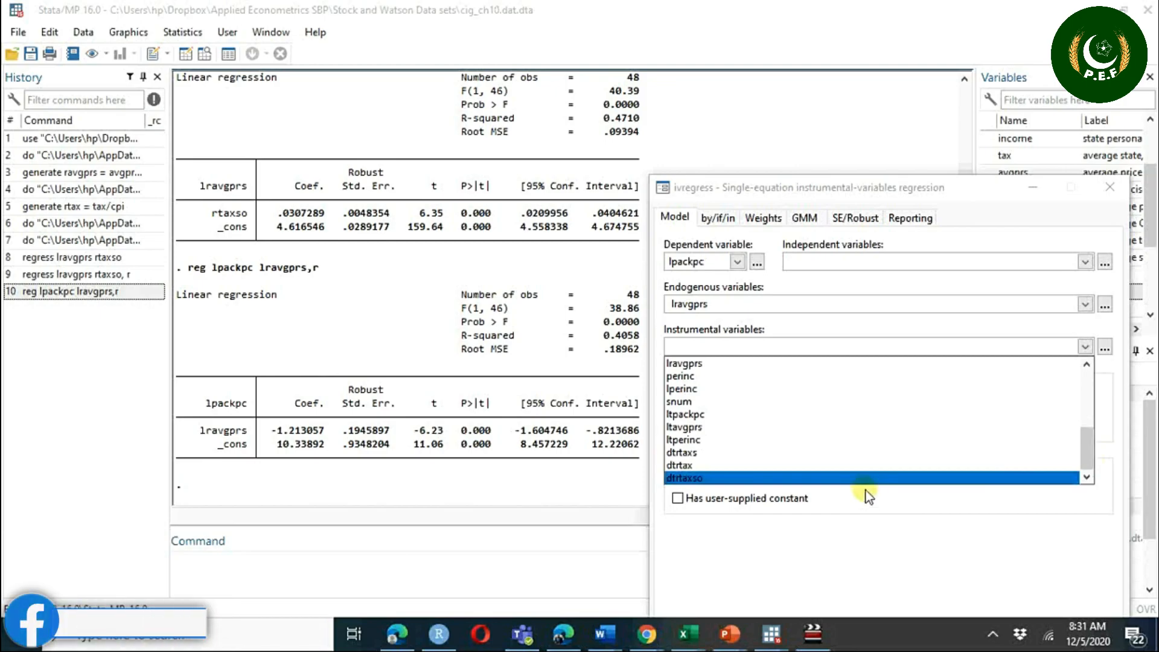
{"action": "left_click_drag", "start_coordinate": [1084, 450], "coordinate": [1078, 435]}
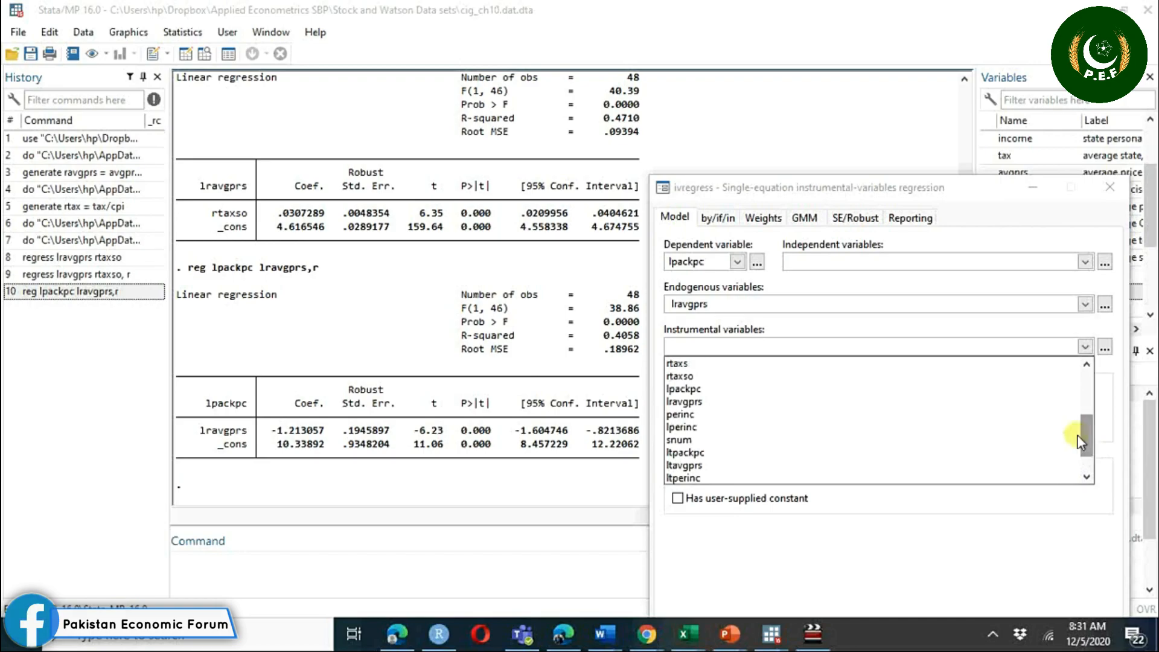
{"action": "left_click", "coordinate": [693, 379]}
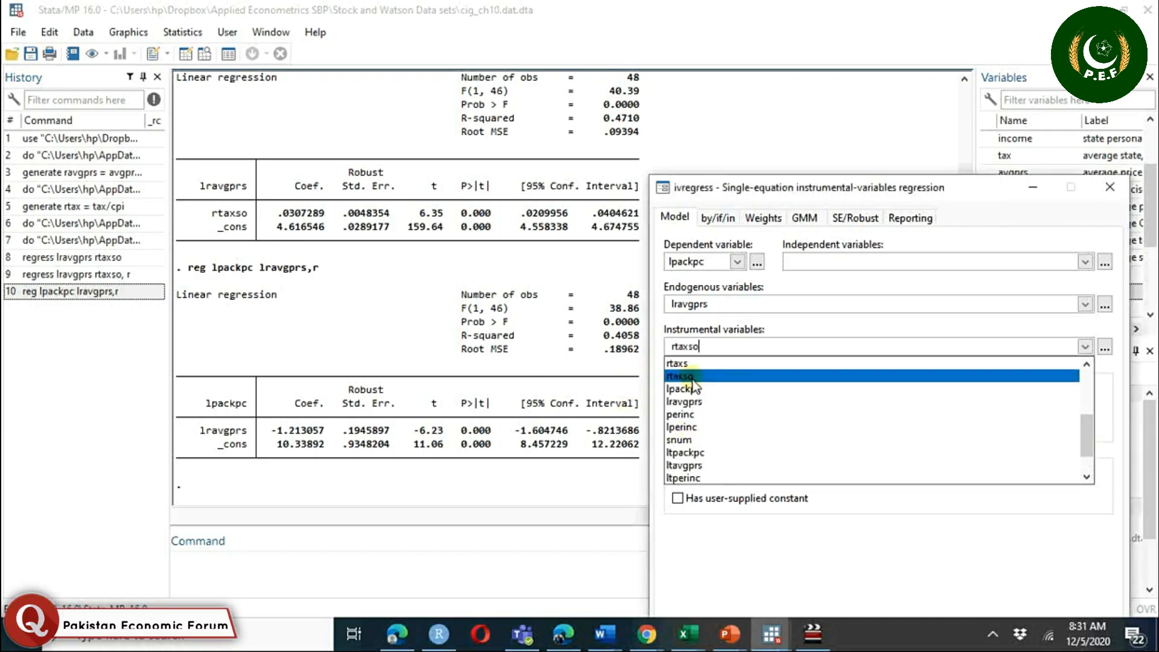
{"action": "left_click", "coordinate": [893, 576]}
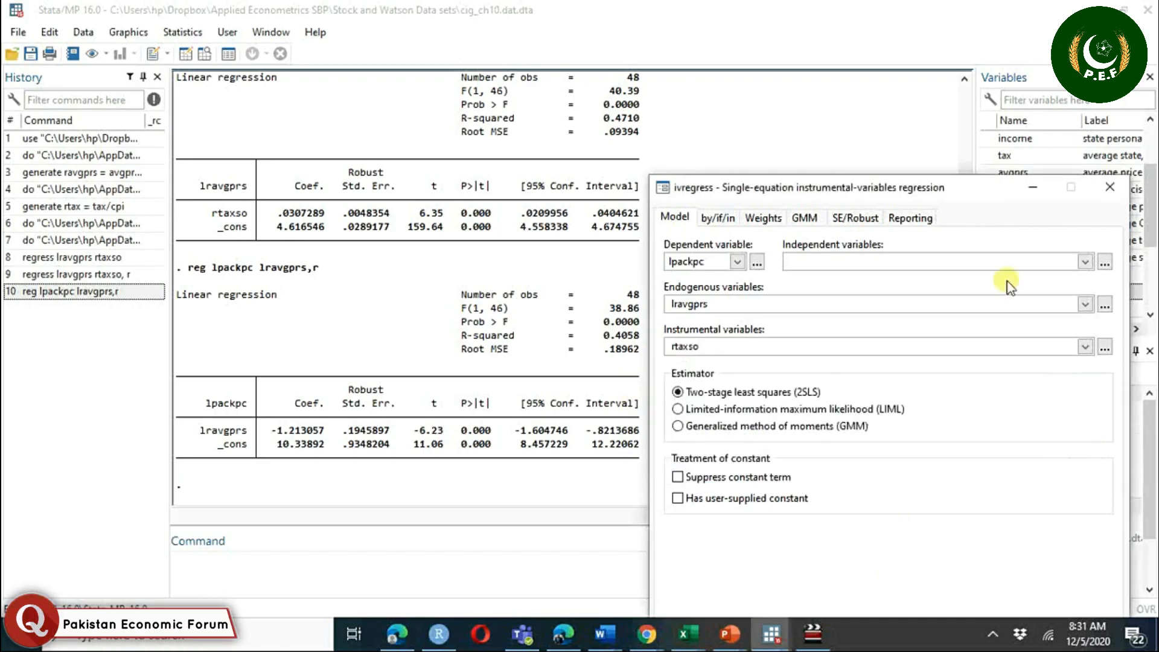
{"action": "left_click_drag", "start_coordinate": [976, 179], "coordinate": [919, 71]}
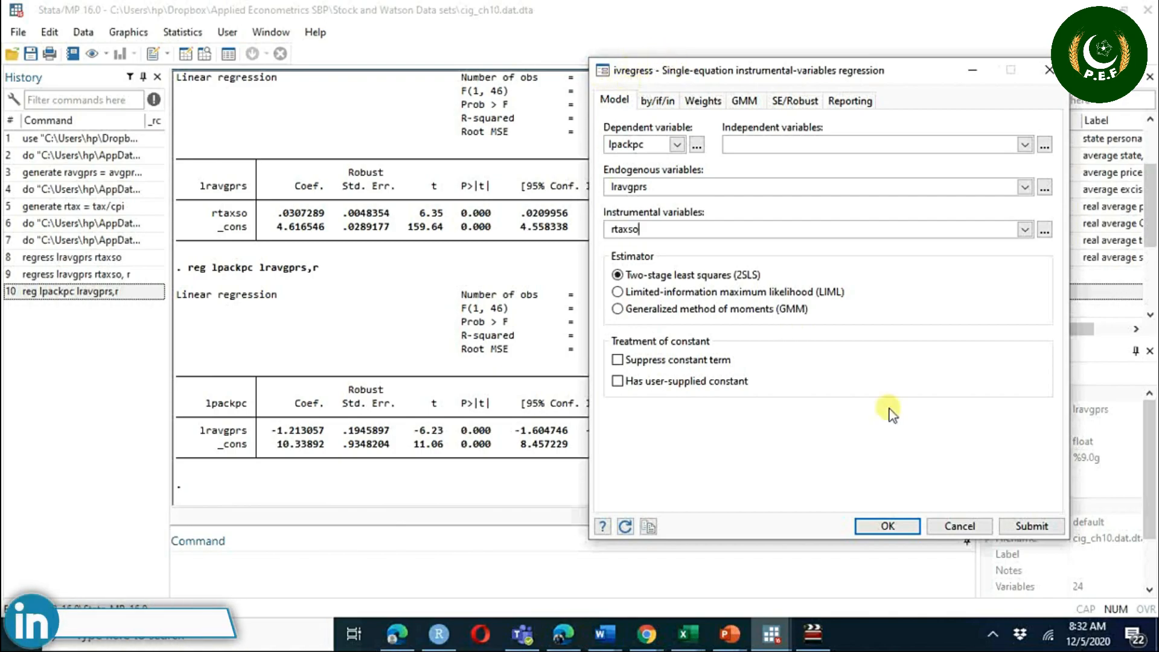
{"action": "left_click", "coordinate": [1037, 527]}
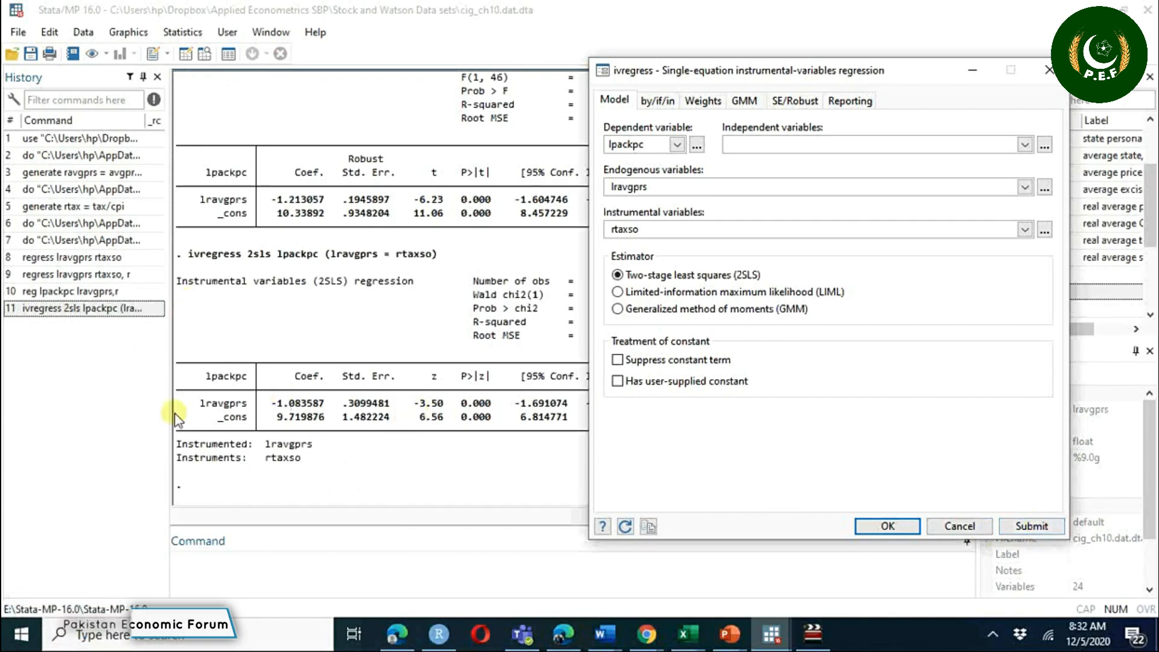
- Recall the last ivregress command, add rtax as a second instrument beside rtaxso, and run it
{"action": "left_click", "coordinate": [107, 315]}
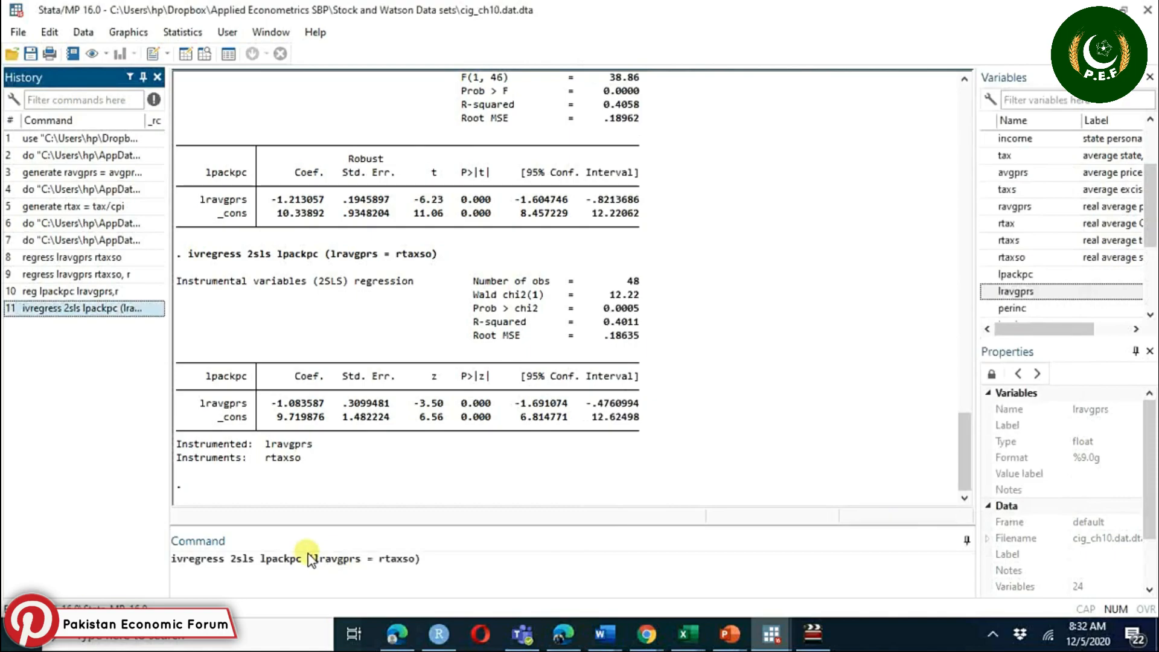
{"action": "left_click_drag", "start_coordinate": [312, 561], "coordinate": [409, 563]}
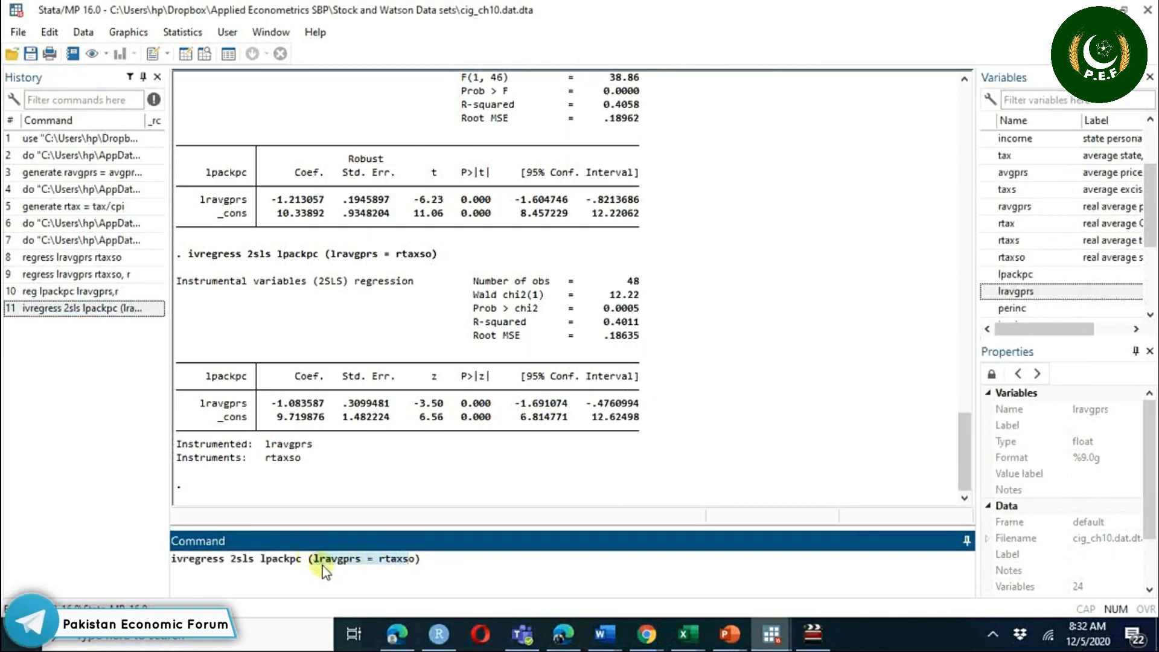
{"action": "left_click_drag", "start_coordinate": [313, 560], "coordinate": [421, 566]}
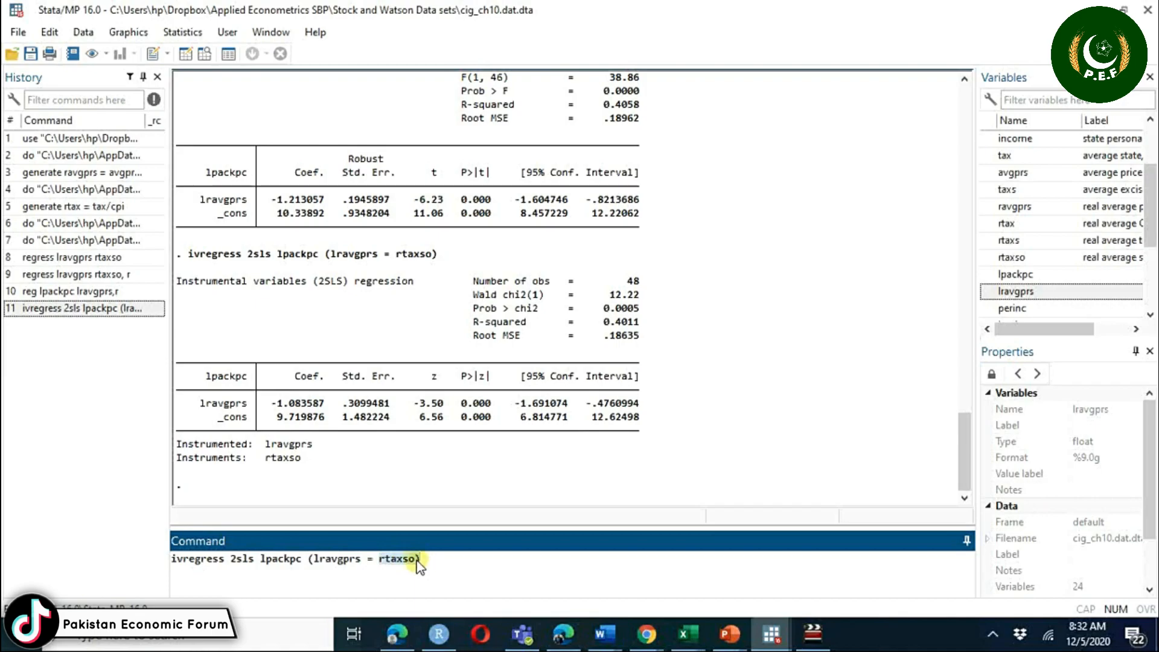
{"action": "left_click", "coordinate": [417, 564]}
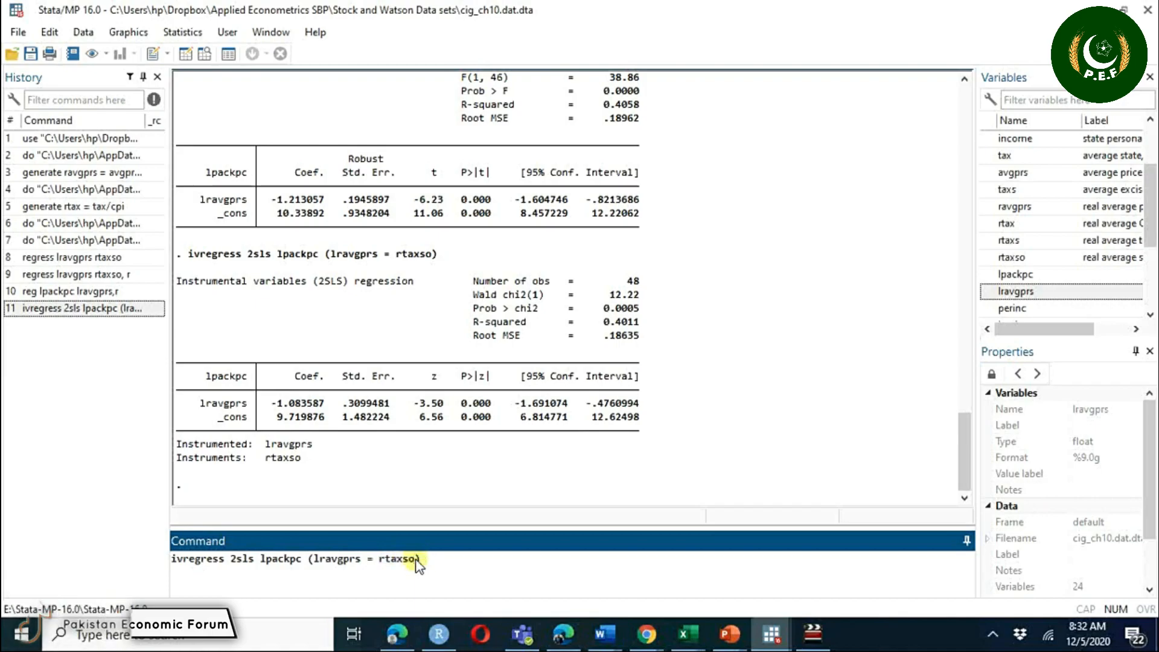
{"action": "type", "text": "rtax"}
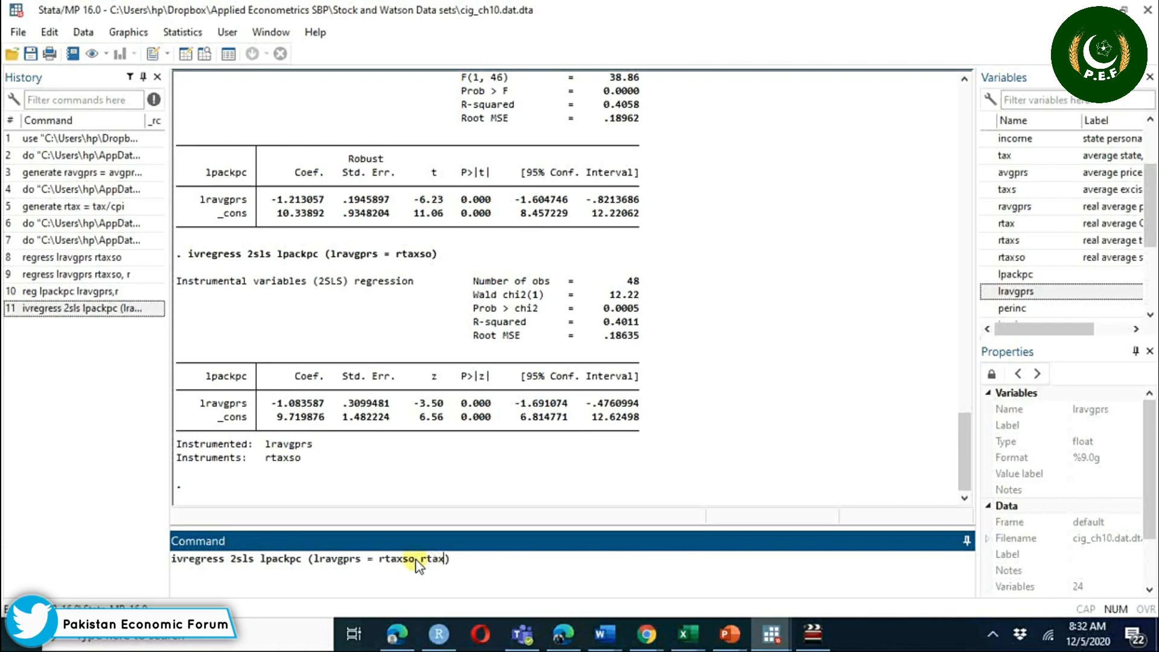
{"action": "key", "text": "Return"}
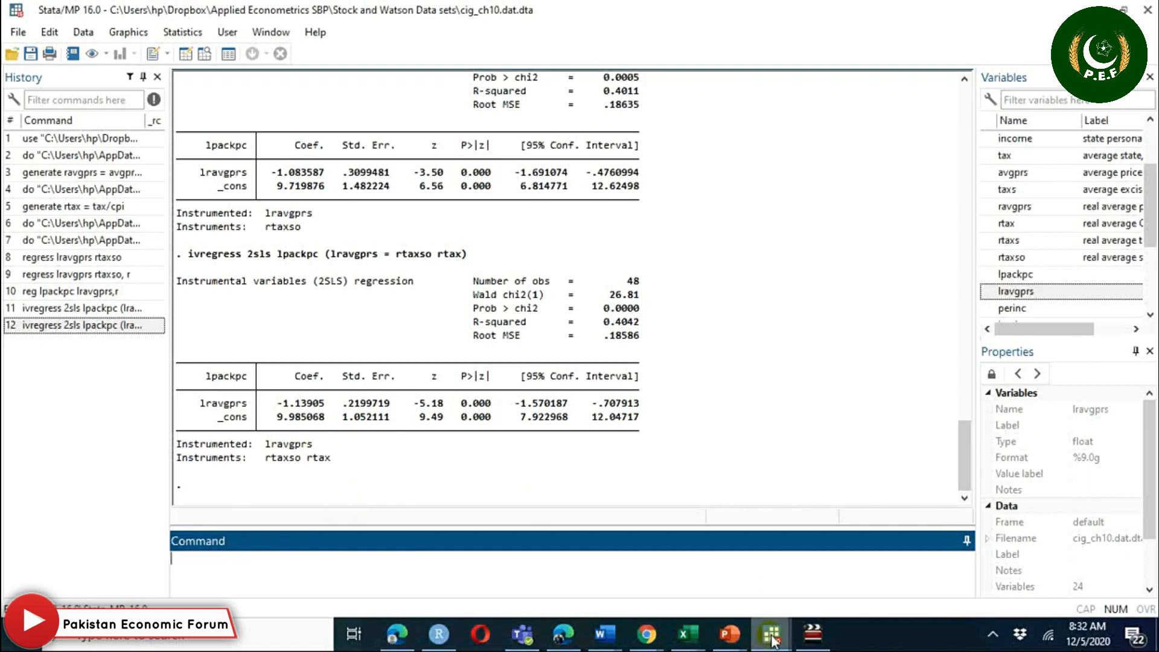
{"action": "mouse_move", "coordinate": [772, 640]}
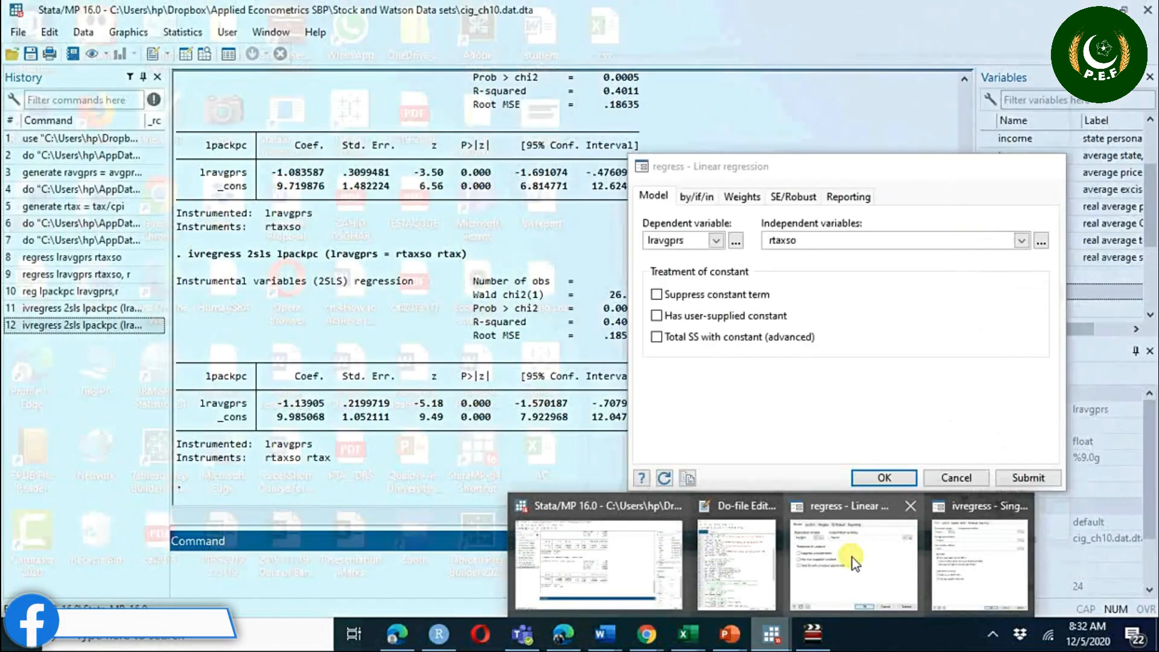
{"action": "left_click", "coordinate": [852, 556]}
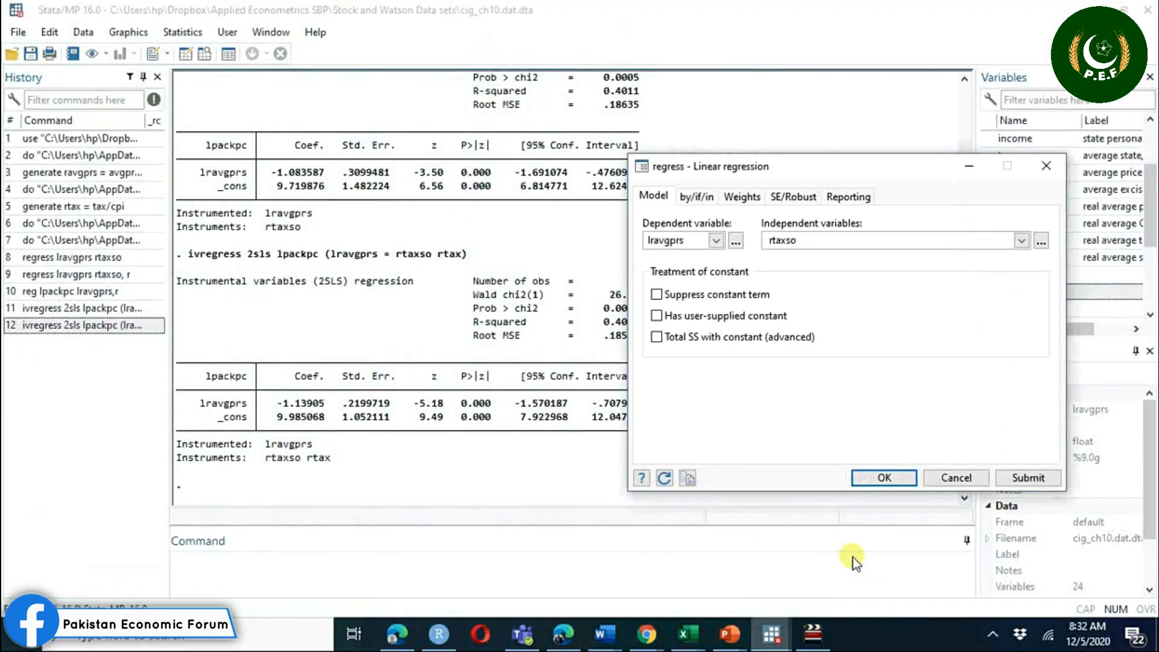
{"action": "left_click", "coordinate": [855, 562]}
- In the instrumental-variables regression dialog, set lperinc as the independent variable and submit the 2SLS model with rtaxso as instrument
{"action": "mouse_move", "coordinate": [785, 641]}
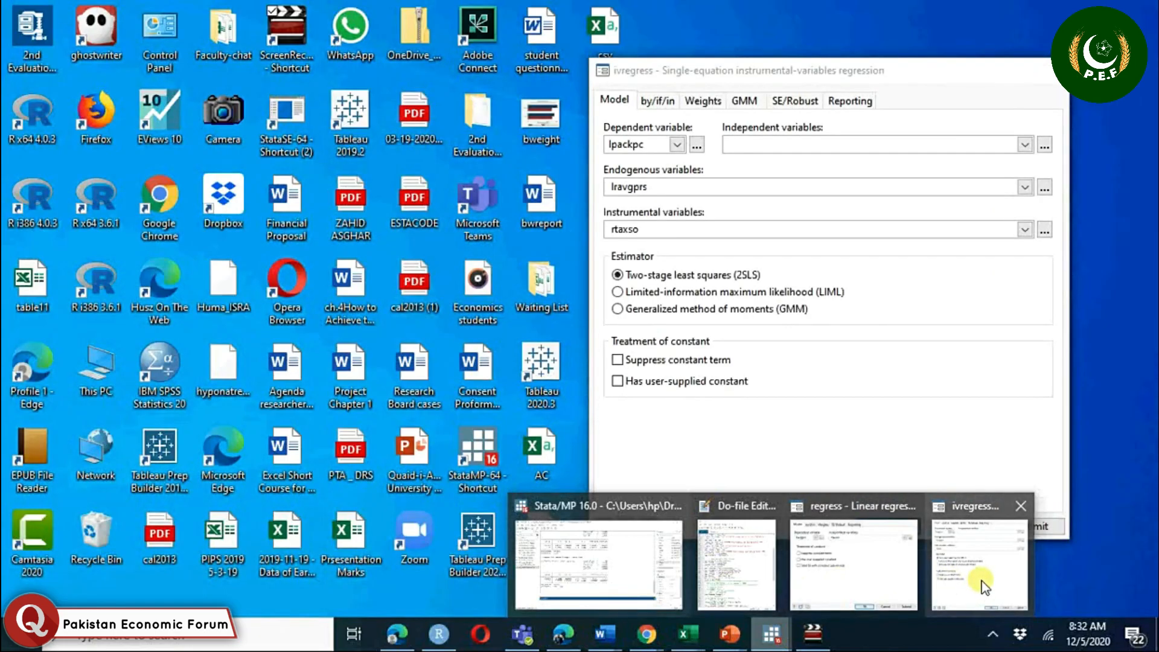
{"action": "left_click", "coordinate": [979, 584]}
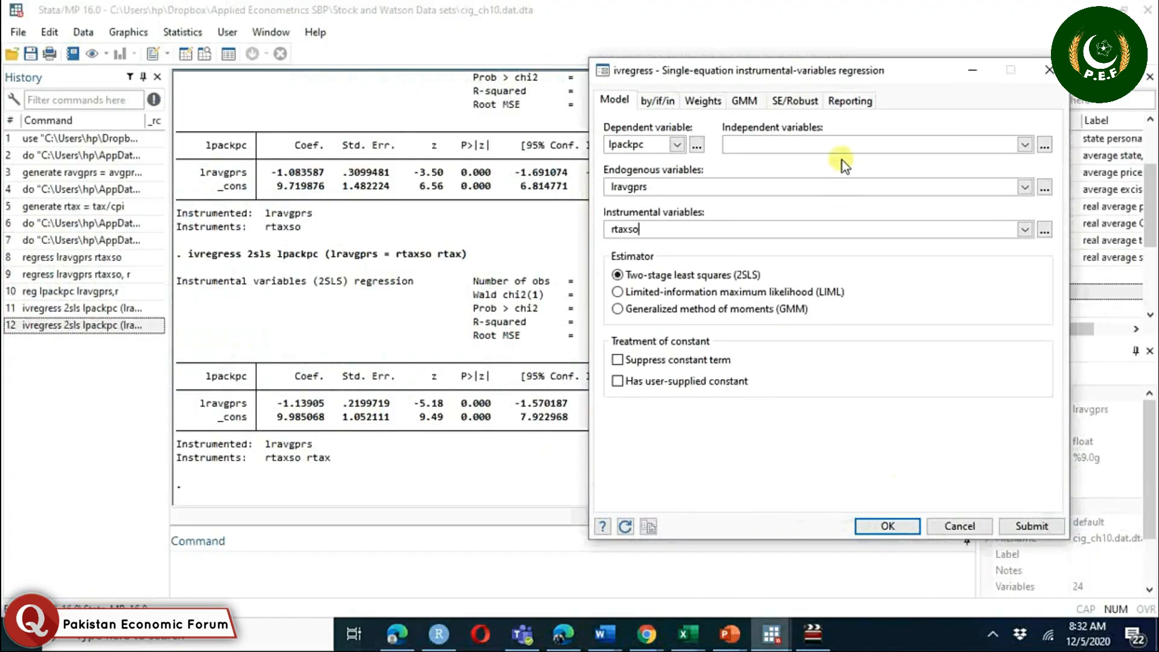
{"action": "left_click", "coordinate": [838, 145]}
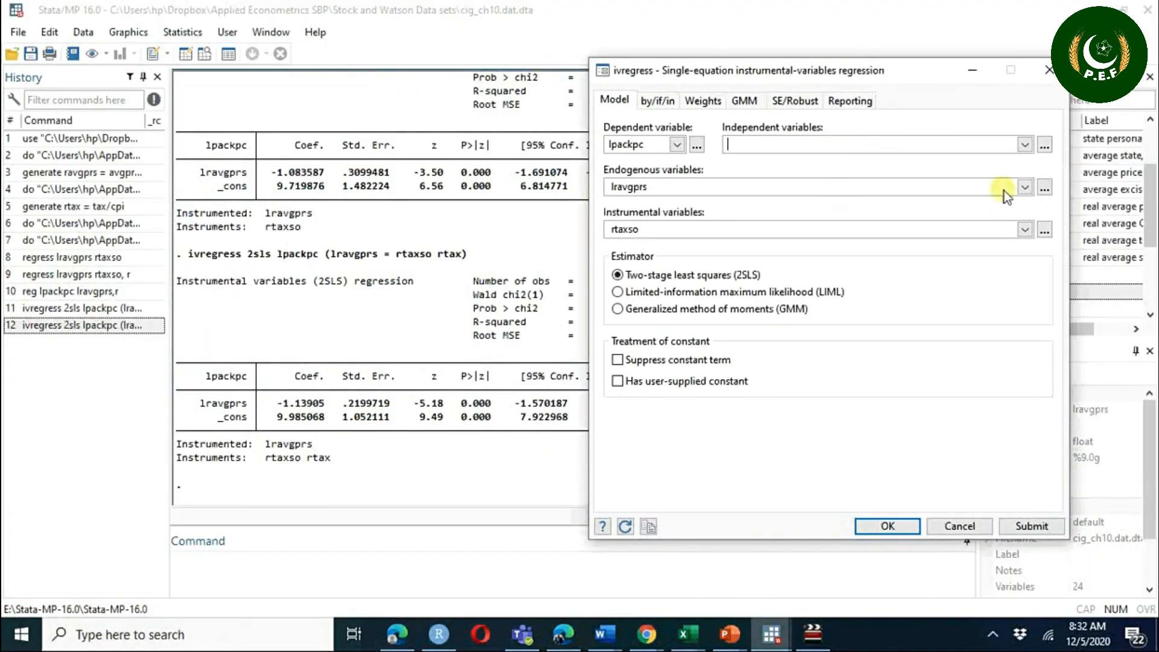
{"action": "left_click", "coordinate": [1026, 146]}
{"action": "left_click_drag", "start_coordinate": [1029, 180], "coordinate": [1029, 209]}
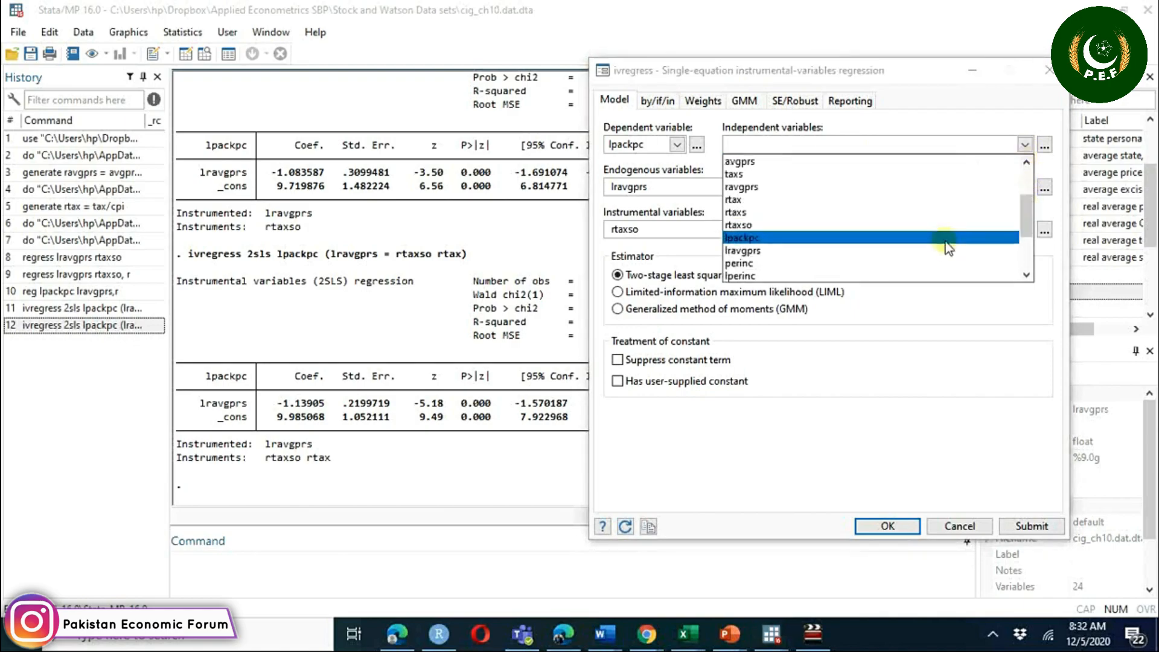
{"action": "left_click_drag", "start_coordinate": [1029, 212], "coordinate": [1029, 225]}
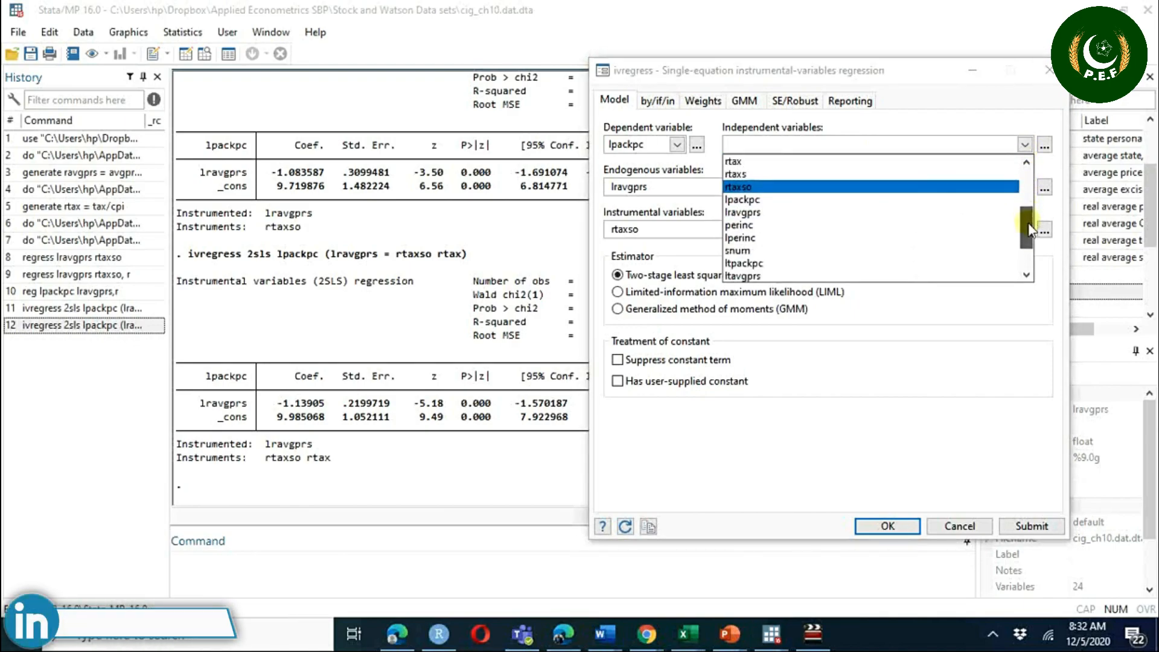
{"action": "left_click", "coordinate": [908, 238]}
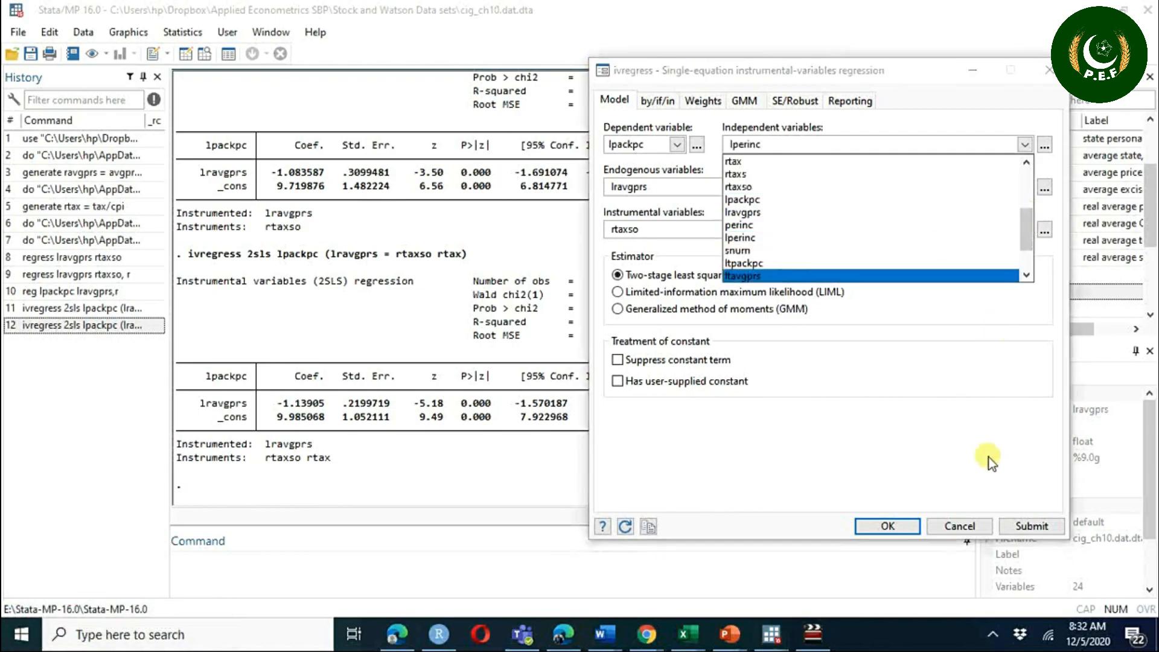
{"action": "left_click", "coordinate": [1044, 528]}
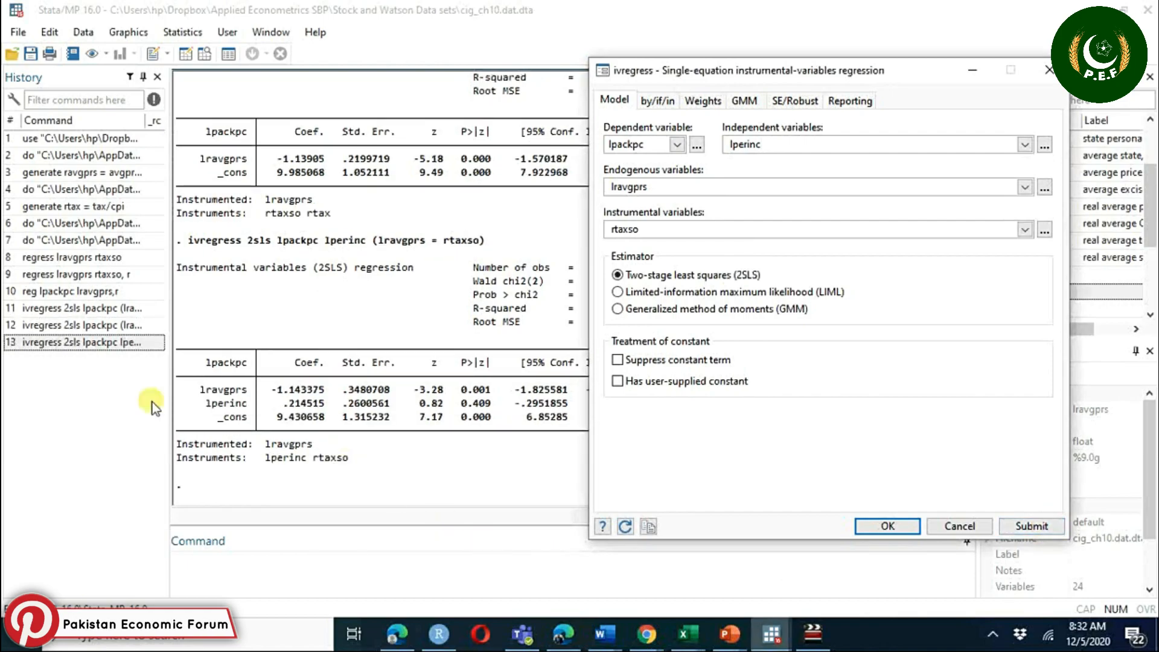
- Rerun the 2SLS regression with lperinc using robust standard errors by adding the option ", r" to the recalled command
{"action": "left_click", "coordinate": [119, 346]}
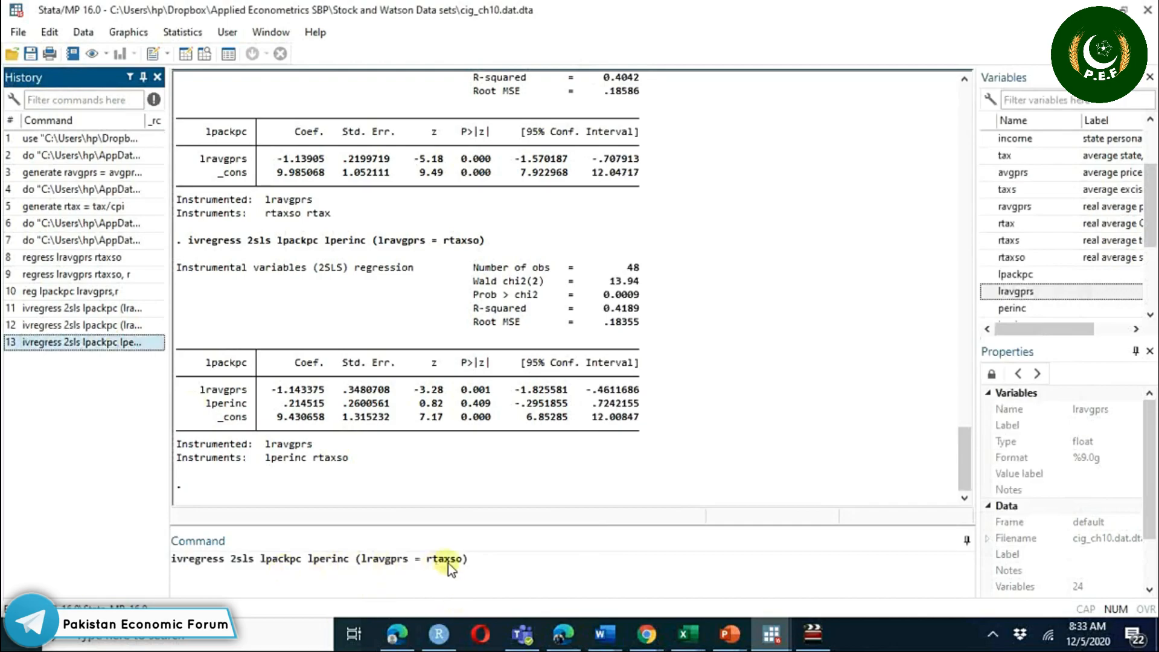
{"action": "left_click", "coordinate": [481, 567]}
{"action": "type", "text": ", r"}
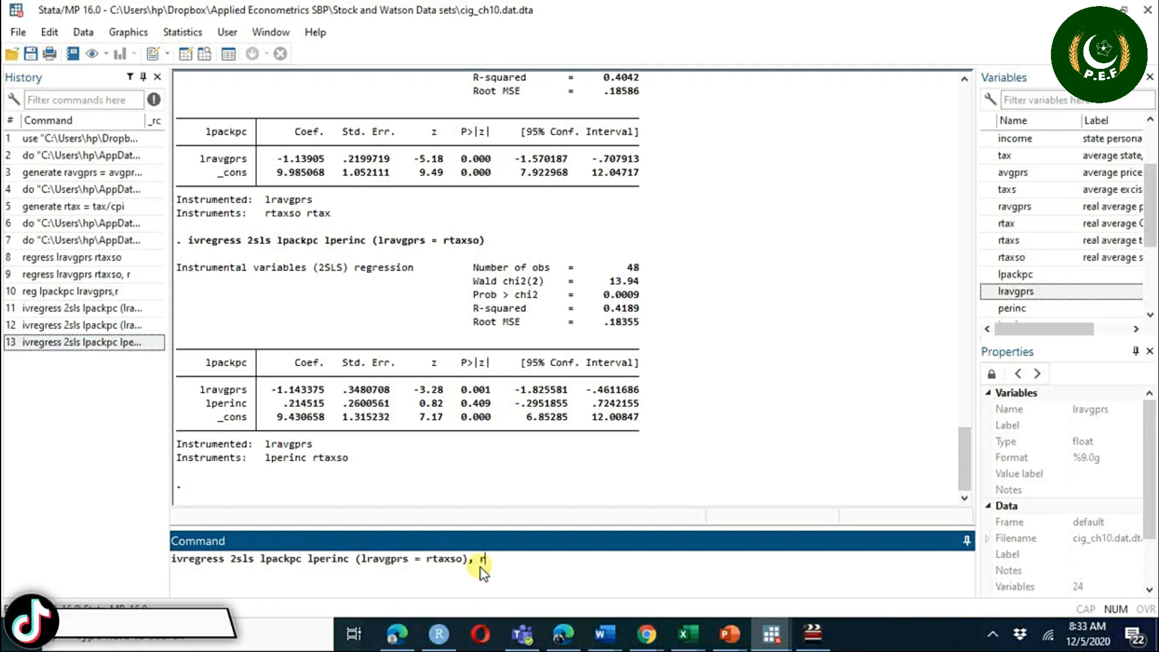
{"action": "key", "text": "Return"}
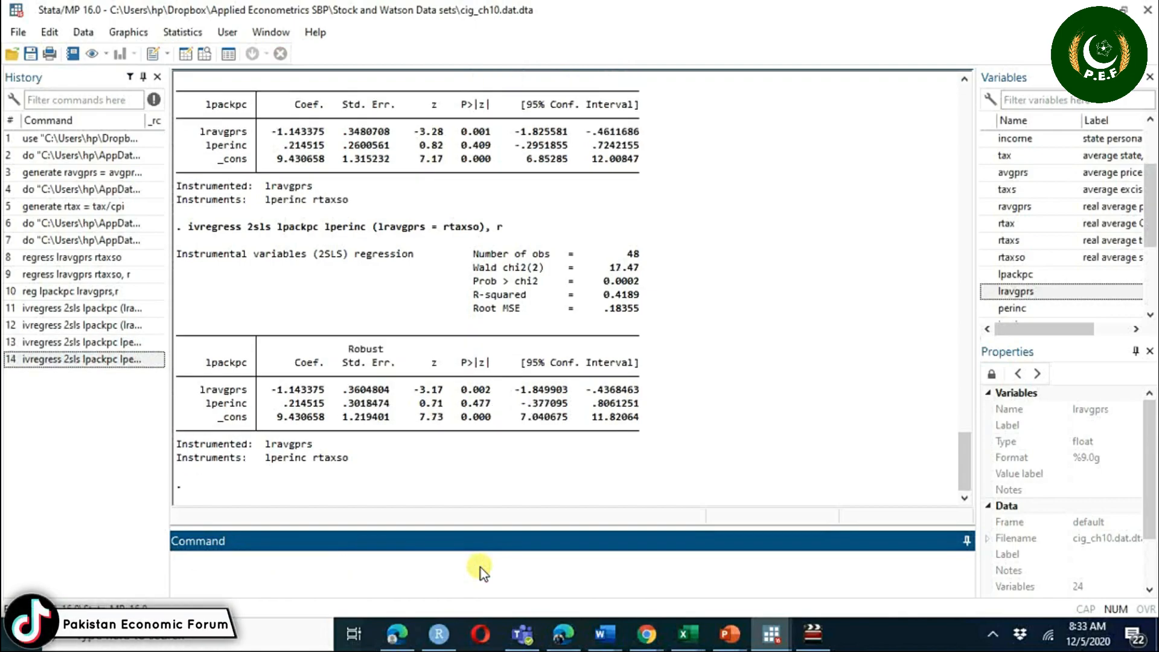
- Execute only the Equation (12.16) ivreg line from the ch12 do-file and move the editor aside to expose the results
{"action": "mouse_move", "coordinate": [783, 641]}
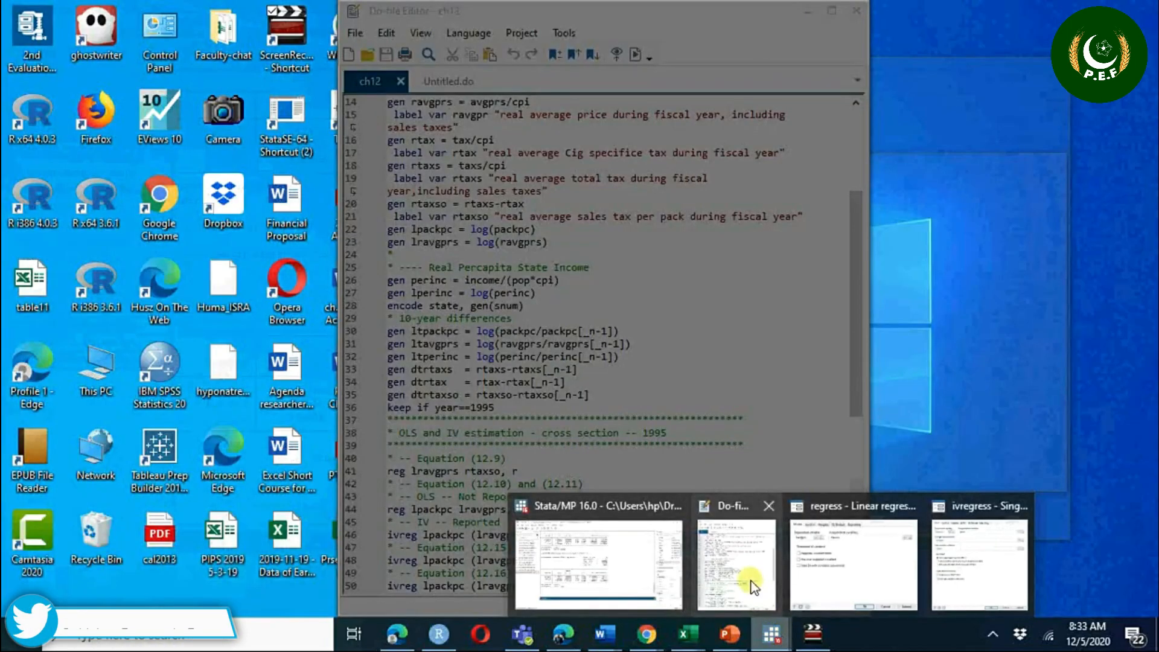
{"action": "left_click", "coordinate": [752, 586]}
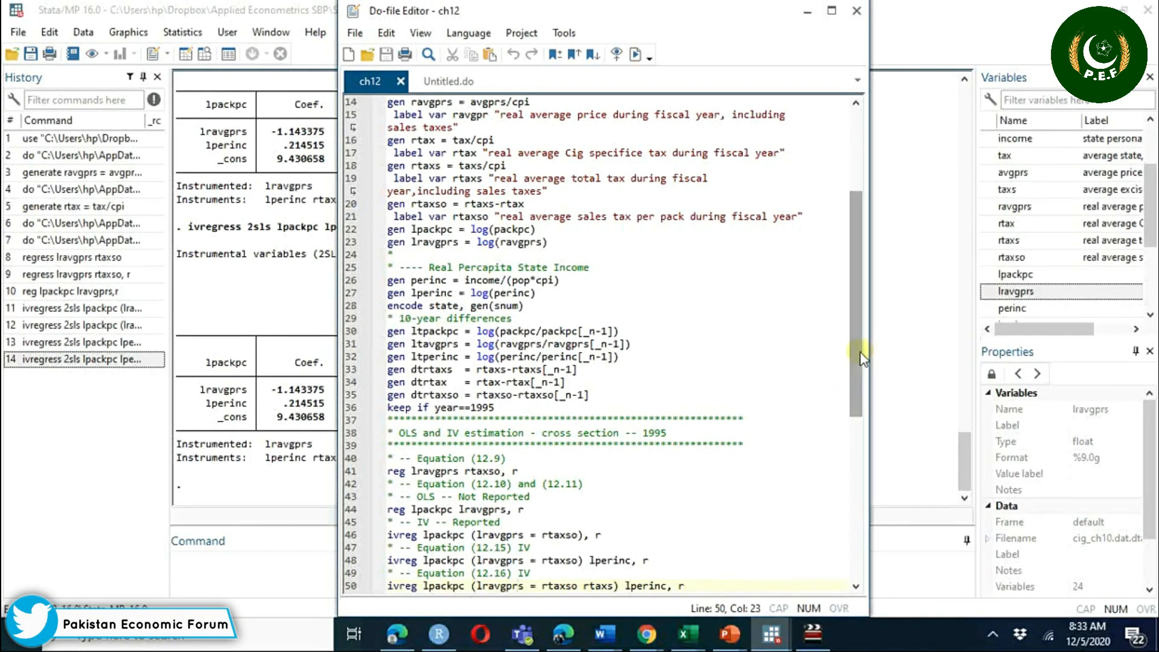
{"action": "left_click_drag", "start_coordinate": [861, 351], "coordinate": [860, 424]}
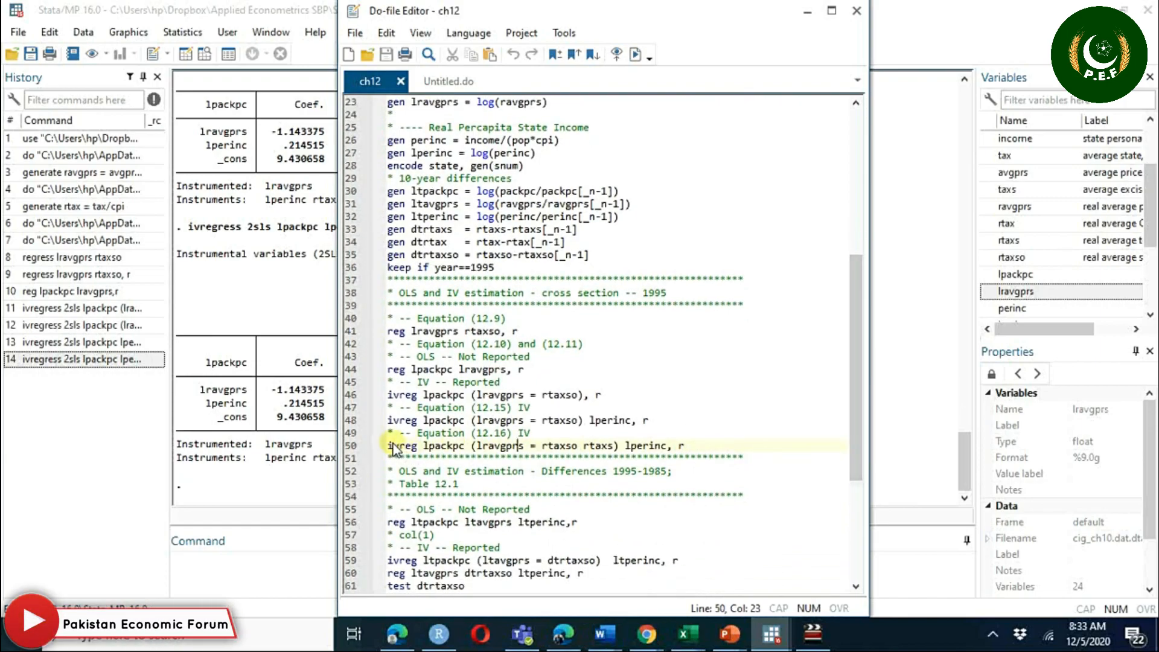
{"action": "left_click_drag", "start_coordinate": [387, 448], "coordinate": [692, 447]}
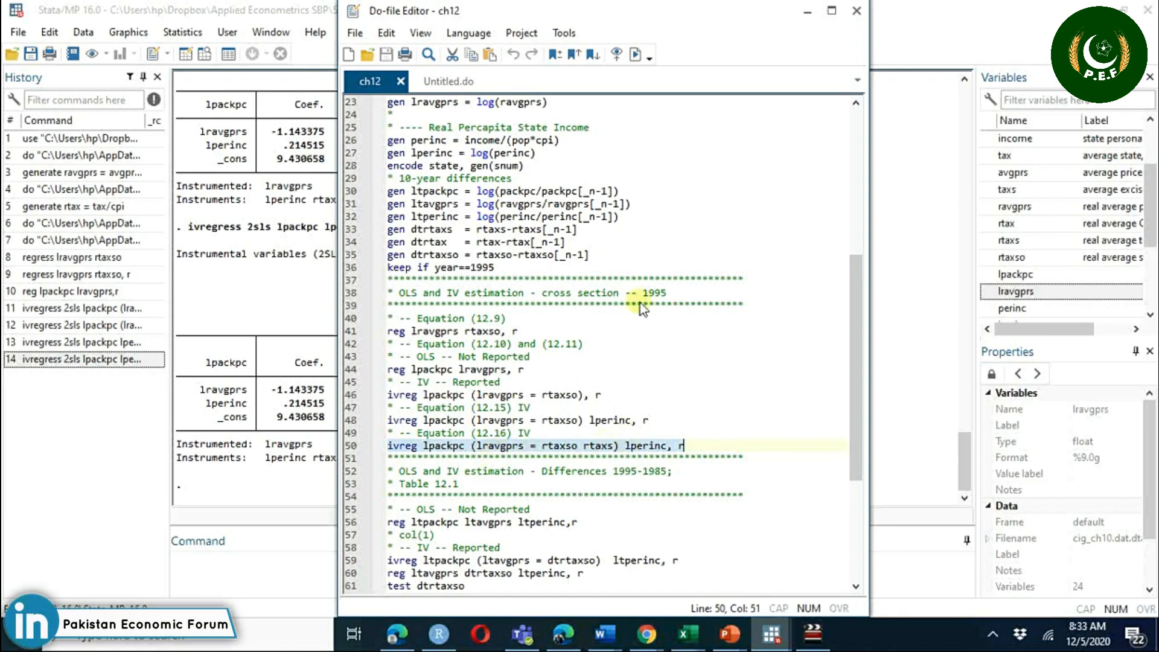
{"action": "left_click", "coordinate": [637, 57]}
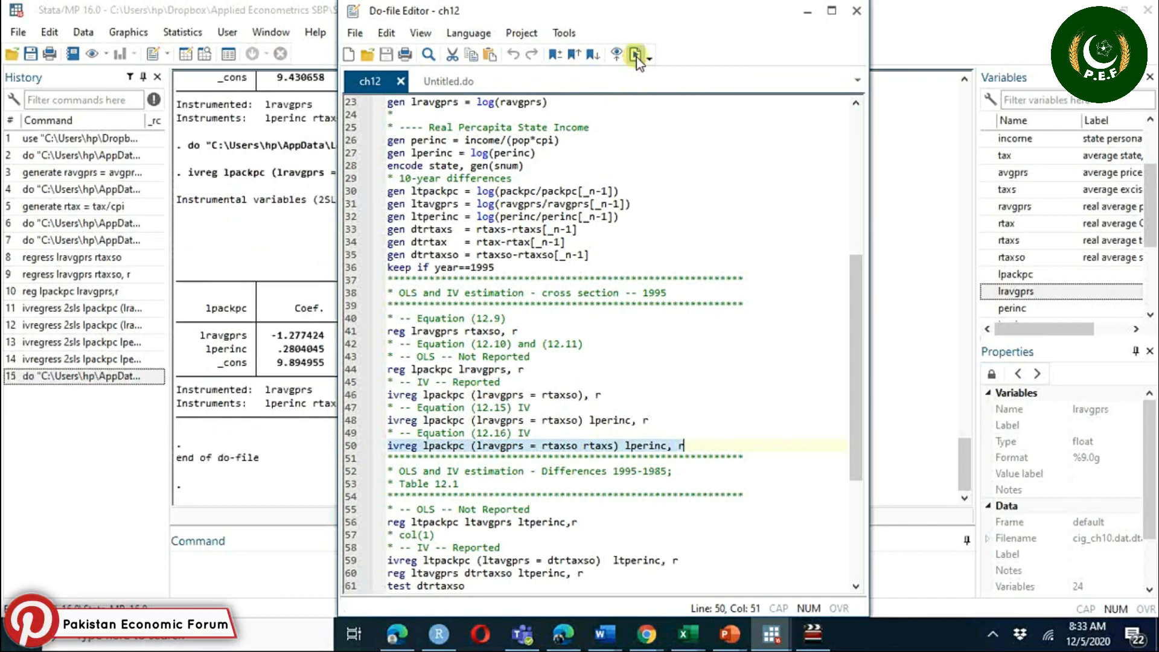
{"action": "left_click_drag", "start_coordinate": [679, 16], "coordinate": [816, 11]}
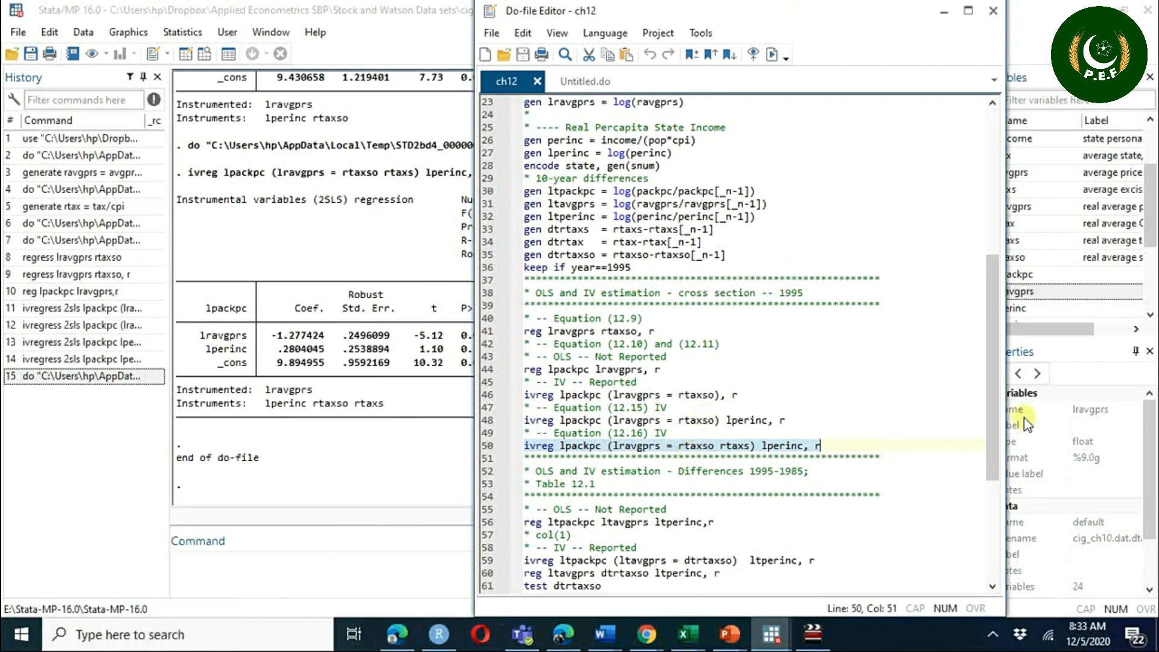
- Run lines 59 to 61 of the ch12 do-file, the Table 12.1 IV regression, first stage and test for instrument dtrtaxso
{"action": "left_click_drag", "start_coordinate": [993, 434], "coordinate": [994, 505]}
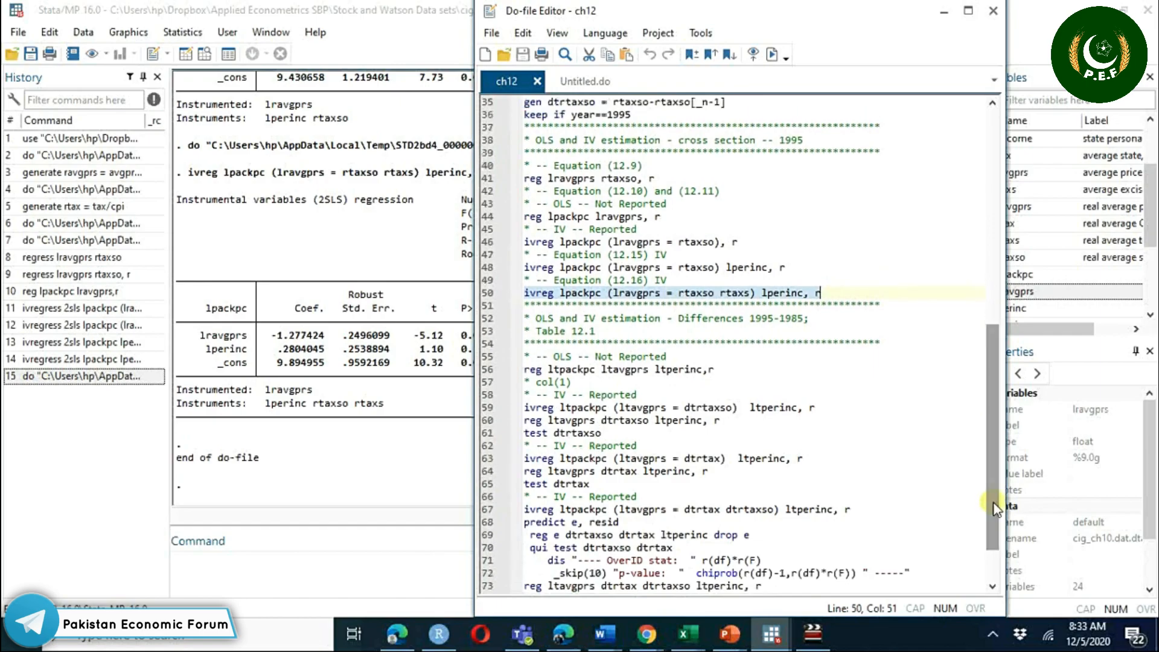
{"action": "left_click", "coordinate": [536, 370]}
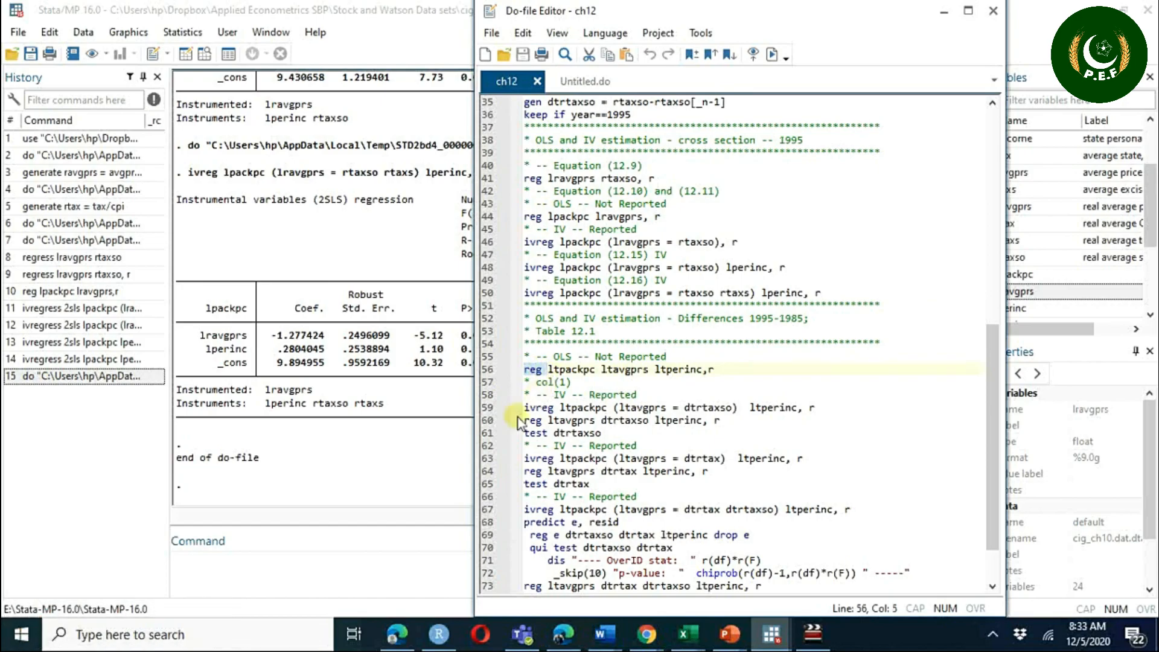
{"action": "left_click_drag", "start_coordinate": [524, 408], "coordinate": [605, 433]}
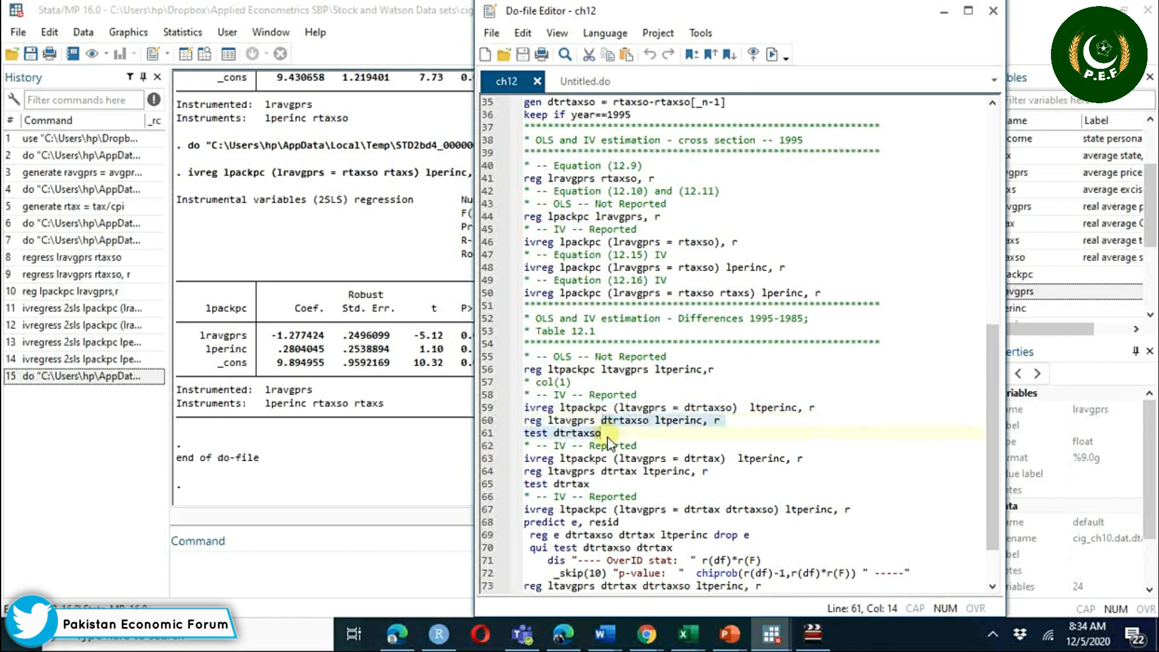
{"action": "left_click", "coordinate": [524, 409]}
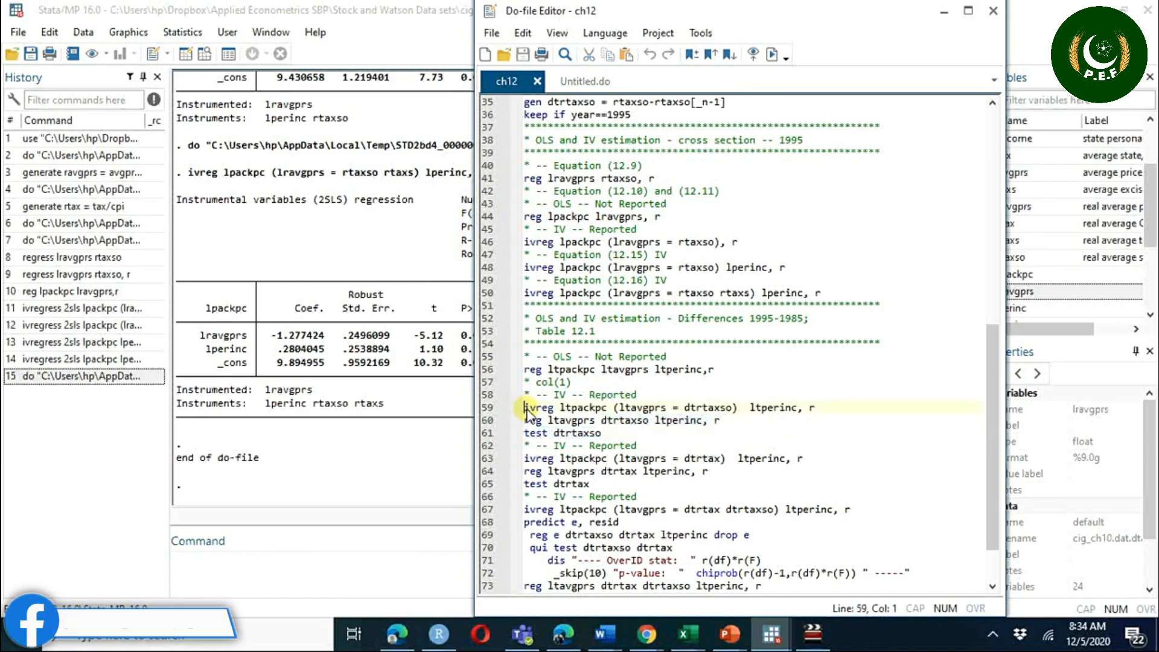
{"action": "left_click", "coordinate": [527, 410]}
{"action": "left_click", "coordinate": [547, 410]}
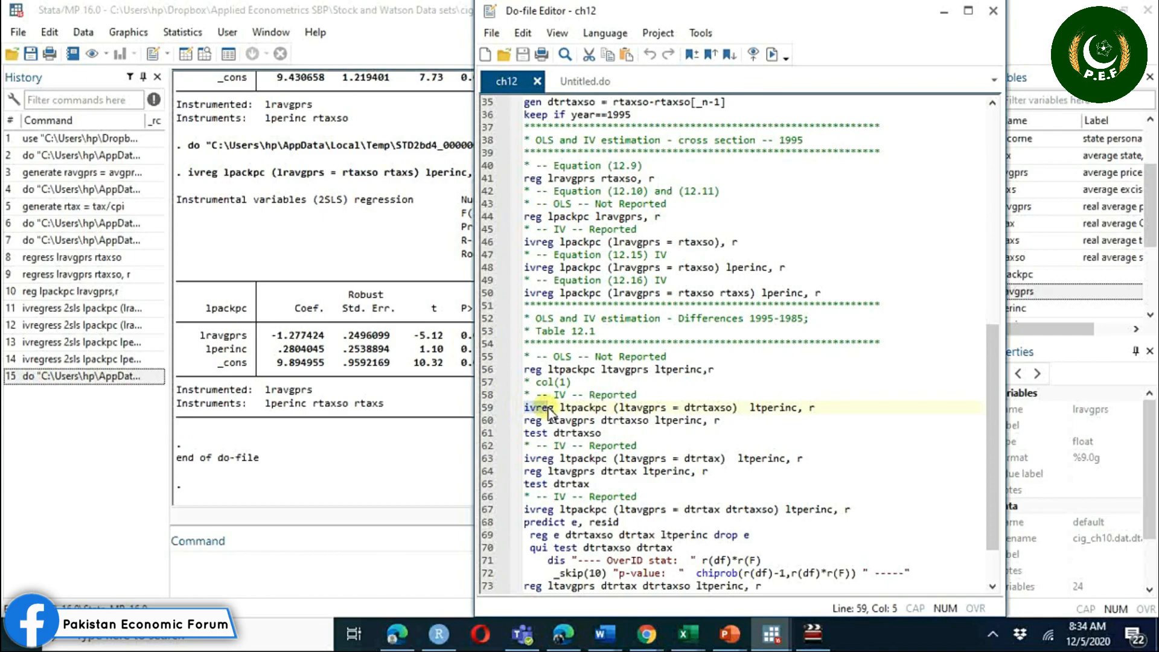
{"action": "left_click_drag", "start_coordinate": [568, 416], "coordinate": [611, 434]}
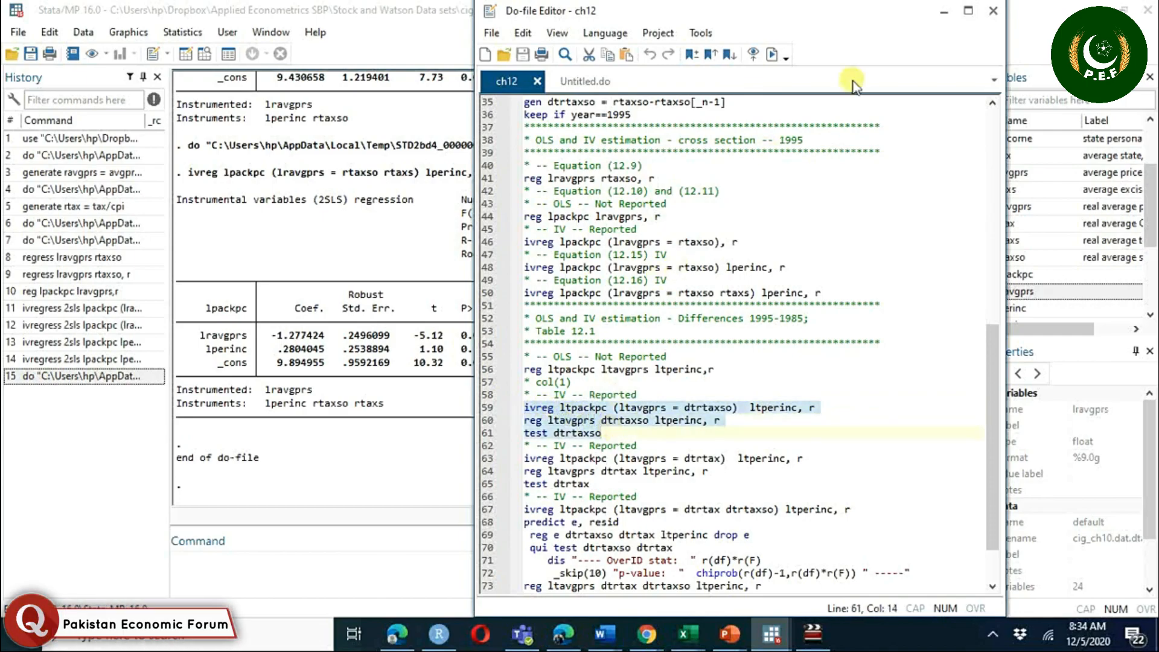
{"action": "left_click", "coordinate": [773, 53]}
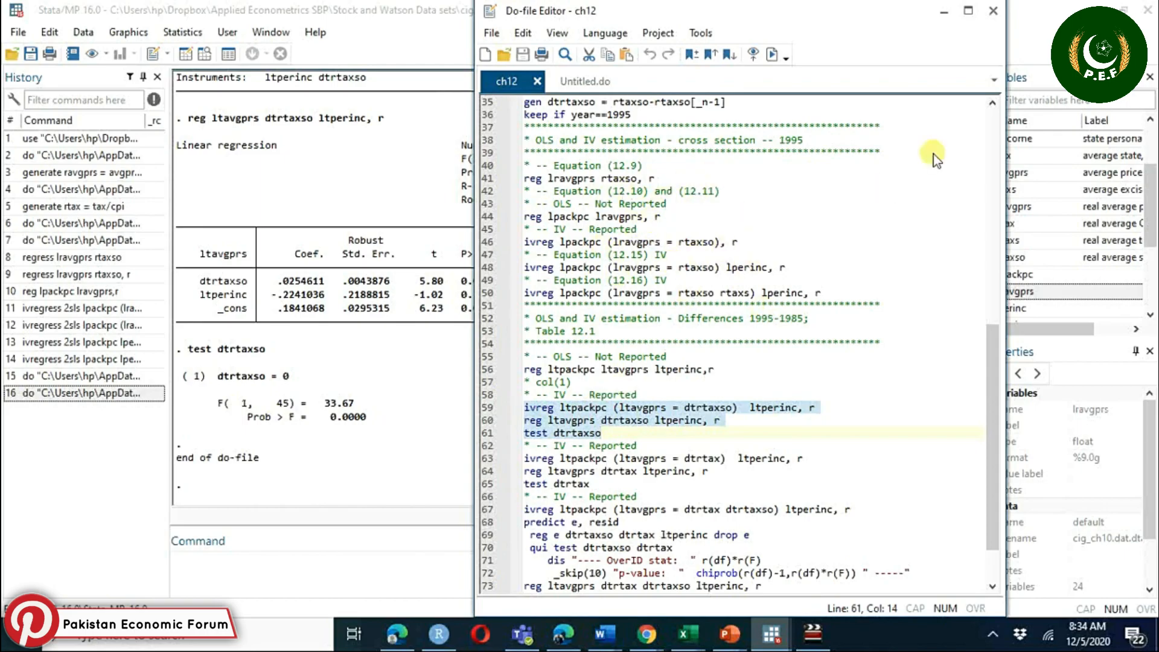
- Examine the second reported Table 12.1 IV block on lines 62 to 65, comparing its instrument dtrtax with the line 59 regression
{"action": "left_click", "coordinate": [524, 450]}
{"action": "key", "text": "shift+Down"}
{"action": "key", "text": "shift+Down"}
{"action": "key", "text": "shift+Down"}
{"action": "key", "text": "shift+Down"}
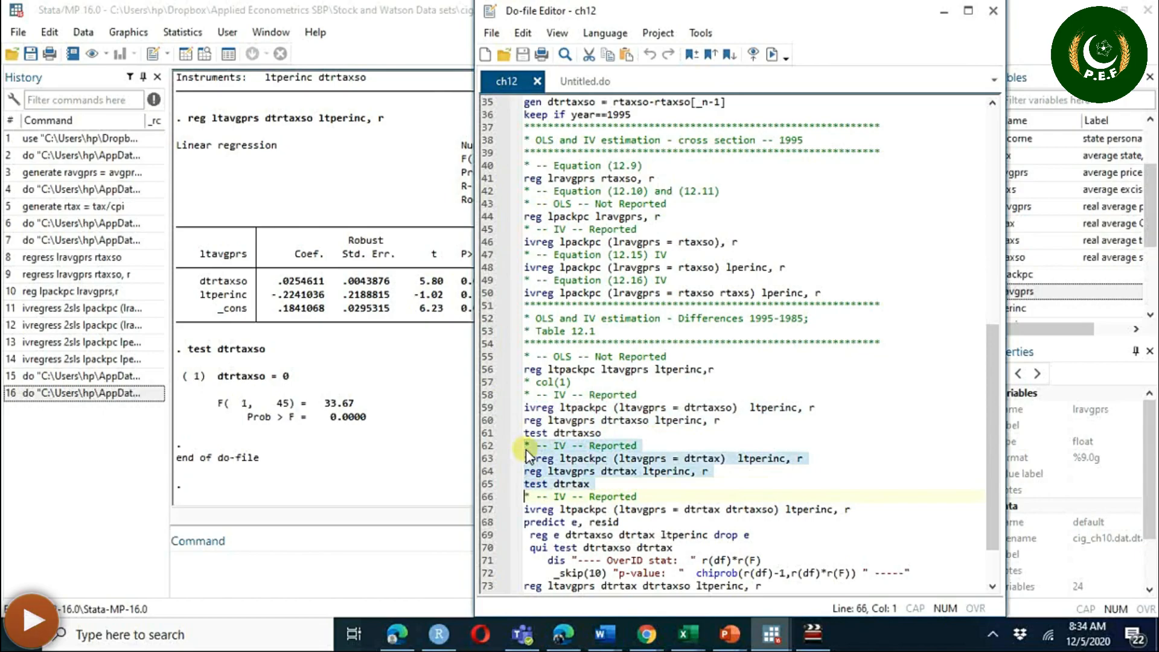
{"action": "left_click", "coordinate": [692, 460]}
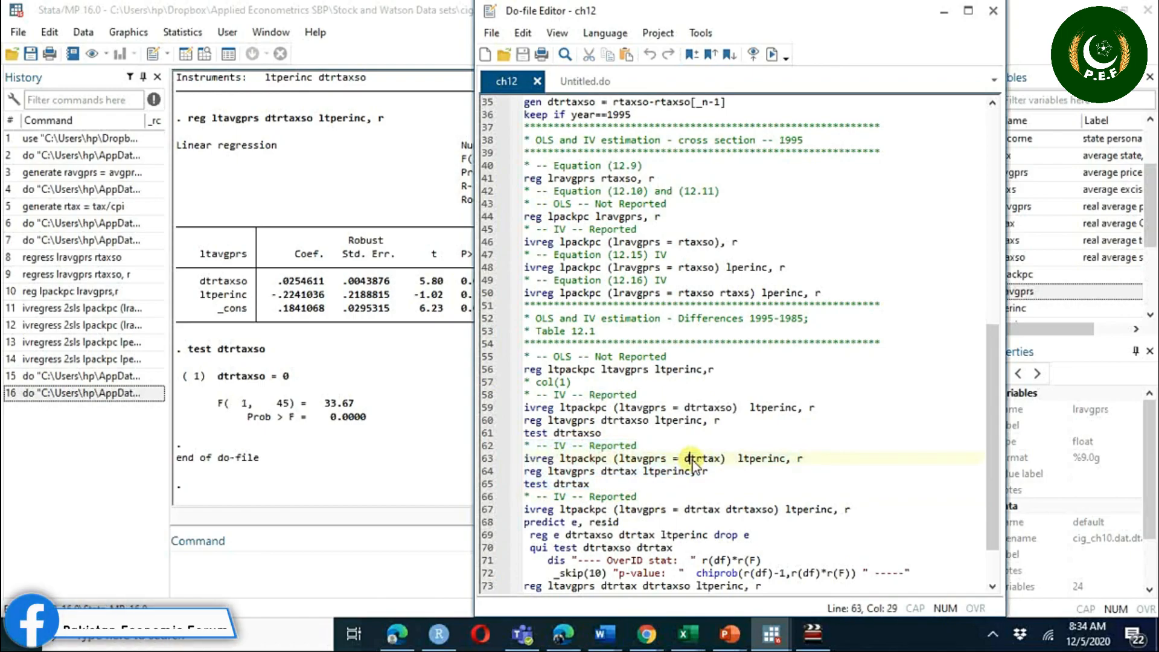
{"action": "left_click", "coordinate": [706, 459]}
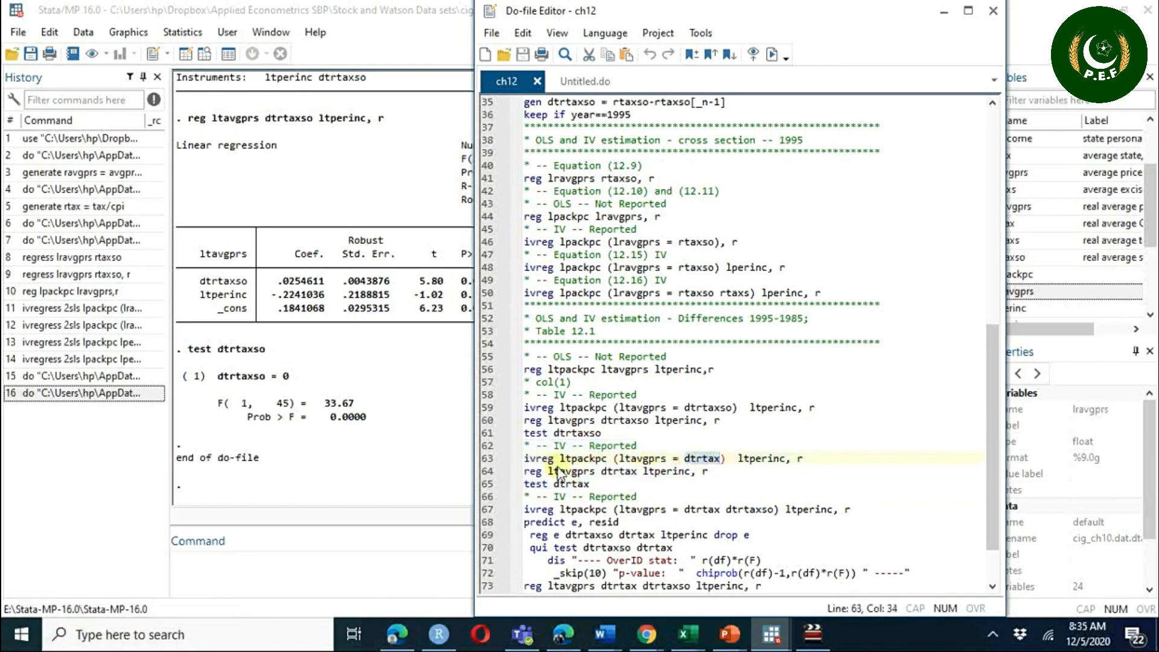
{"action": "left_click", "coordinate": [634, 408]}
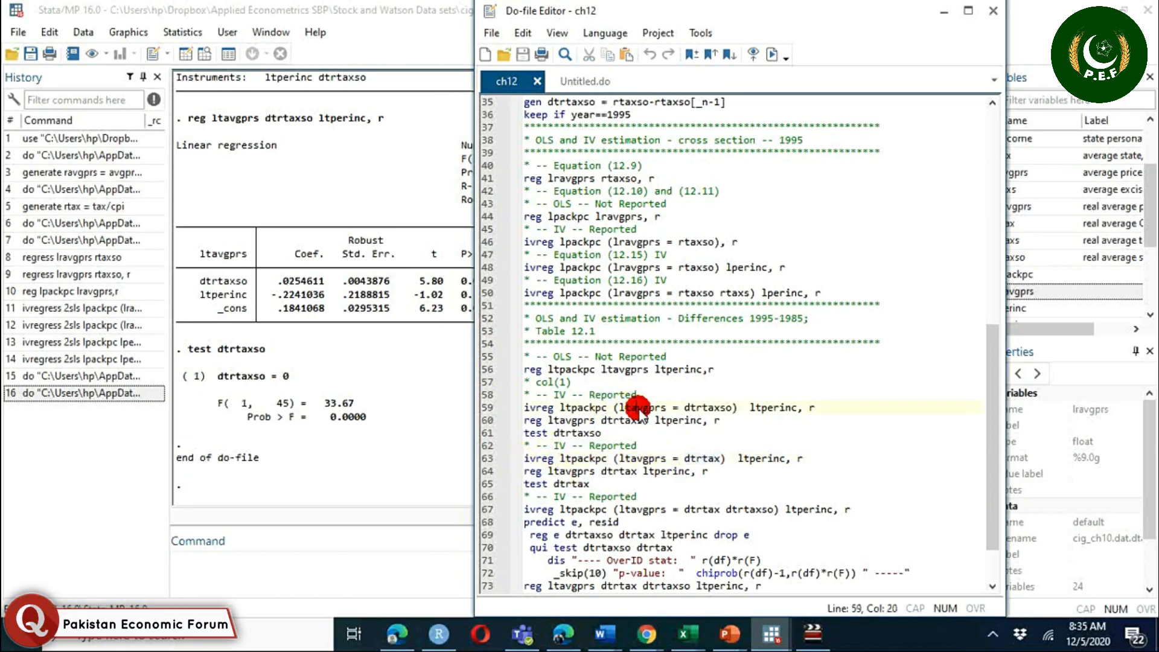
- Run lines 63 to 65 of the ch12 do-file, the Table 12.1 IV regression, first stage and test for instrument dtrtax
{"action": "left_click", "coordinate": [525, 463]}
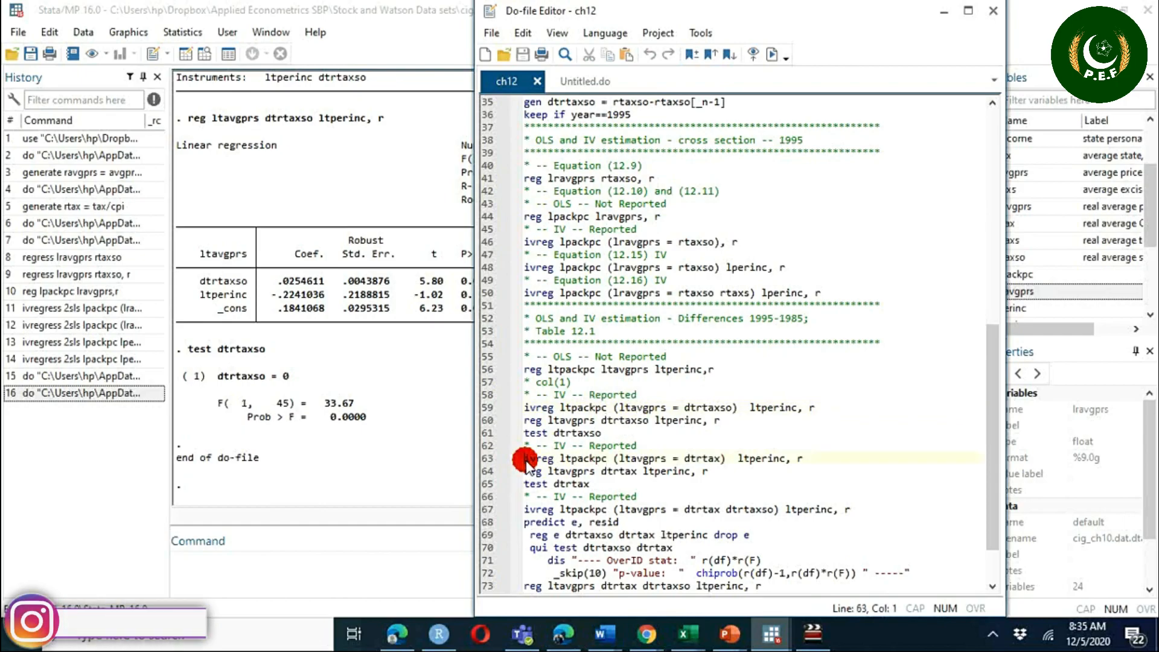
{"action": "key", "text": "shift+Down"}
{"action": "key", "text": "shift+Down"}
{"action": "key", "text": "shift+Down"}
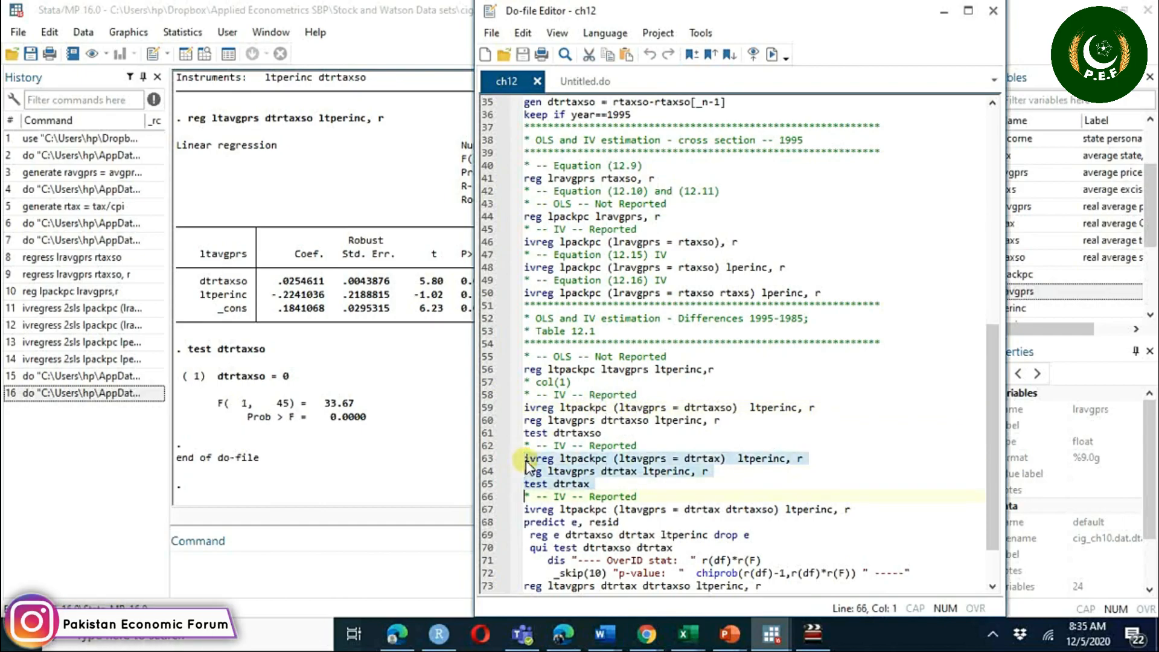
{"action": "left_click", "coordinate": [775, 53]}
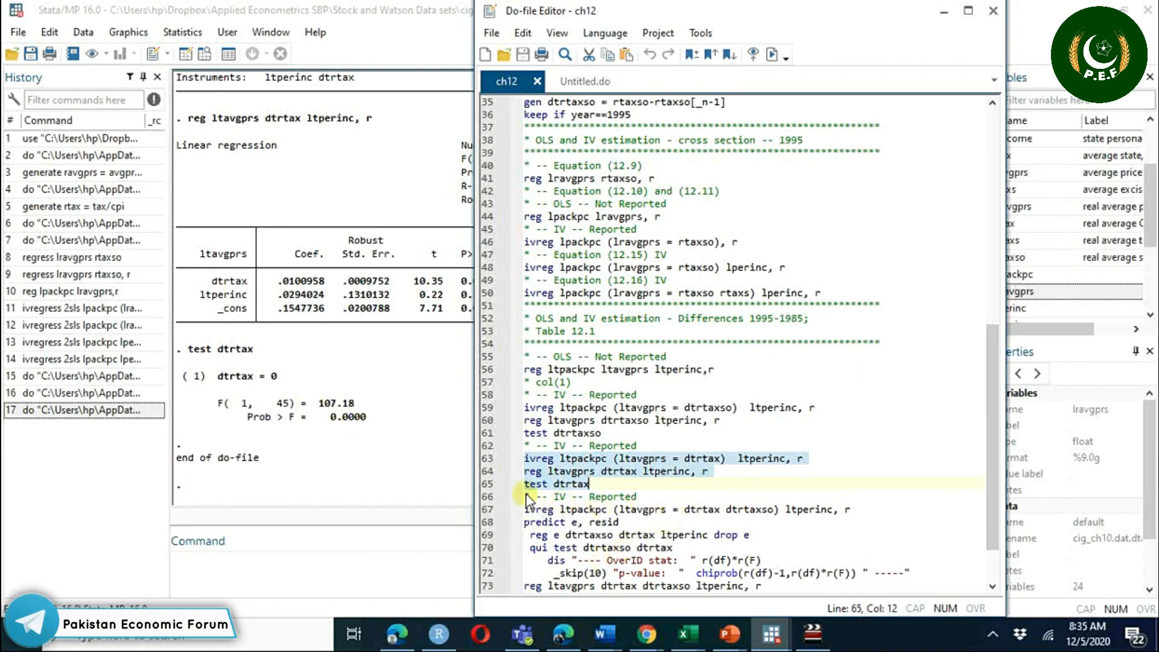
- Run lines 66 to 70, the IV block with instruments dtrtax and dtrtaxso, and split "drop e" onto its own line after the reg e command
{"action": "left_click_drag", "start_coordinate": [525, 496], "coordinate": [747, 546]}
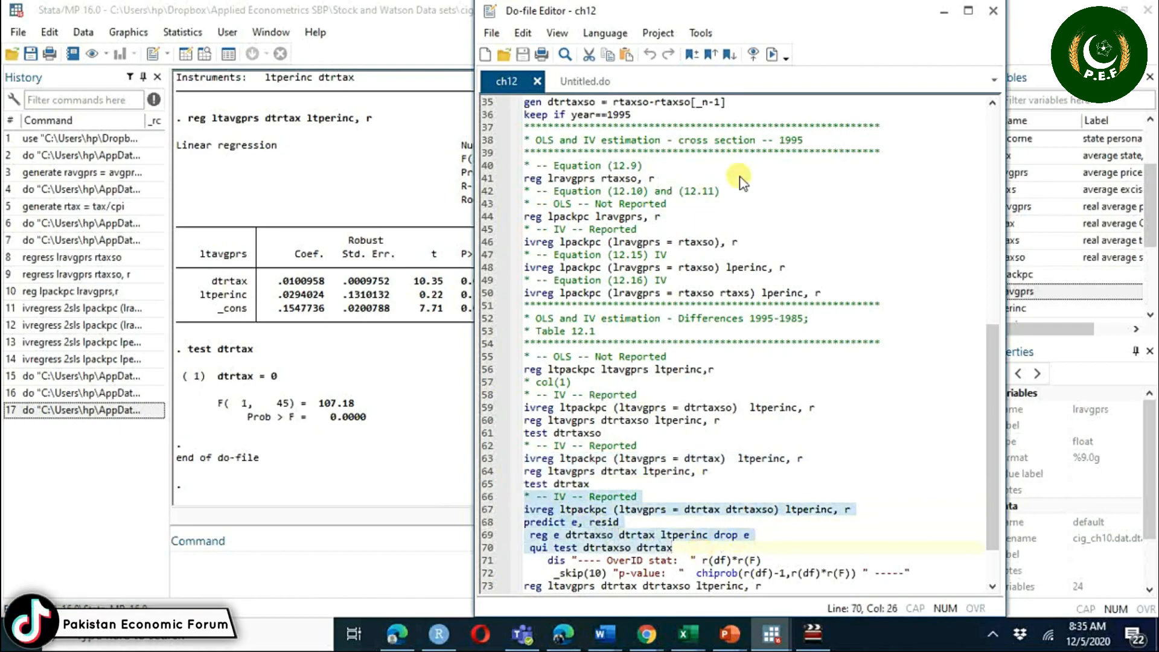
{"action": "left_click", "coordinate": [770, 56]}
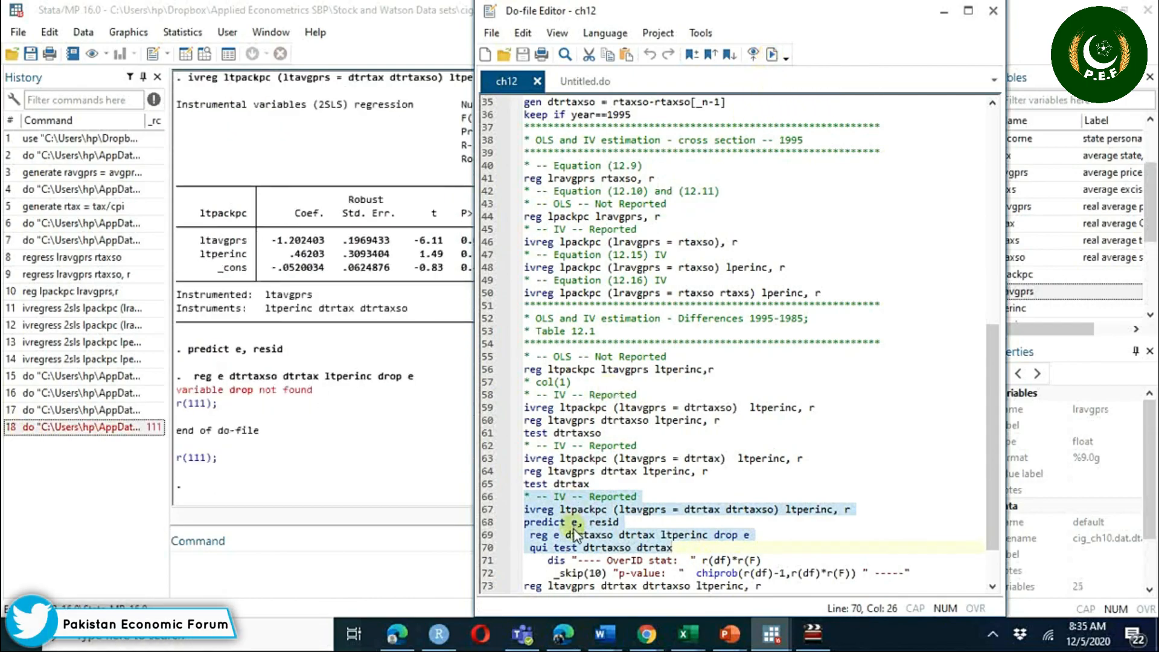
{"action": "left_click", "coordinate": [574, 548]}
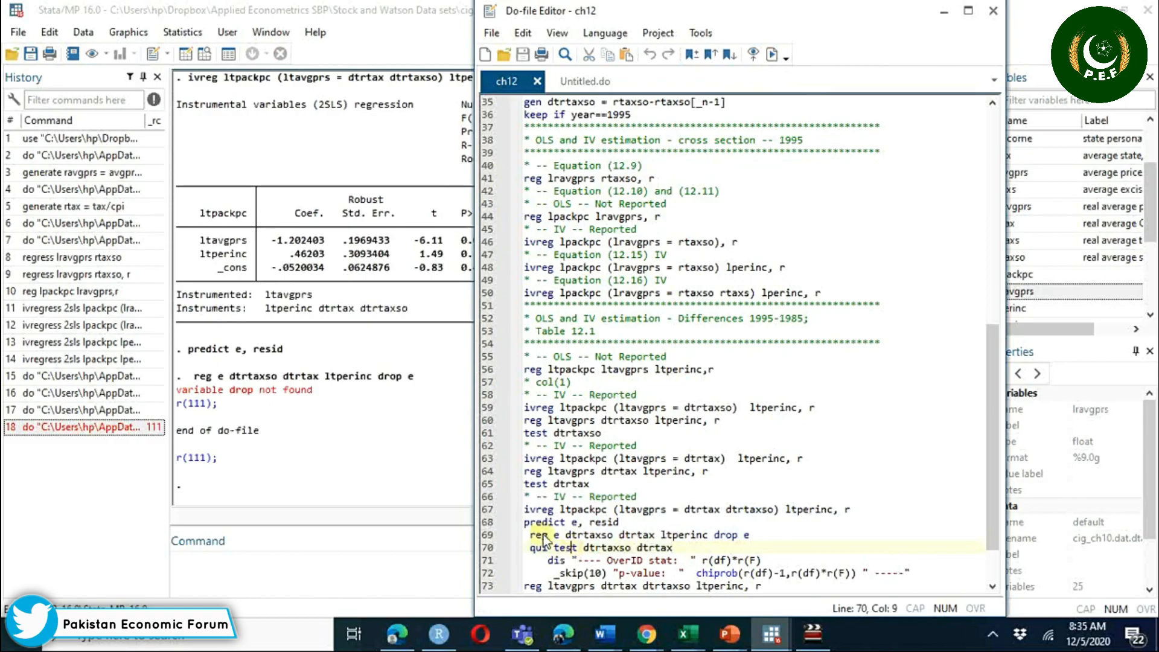
{"action": "left_click", "coordinate": [716, 534]}
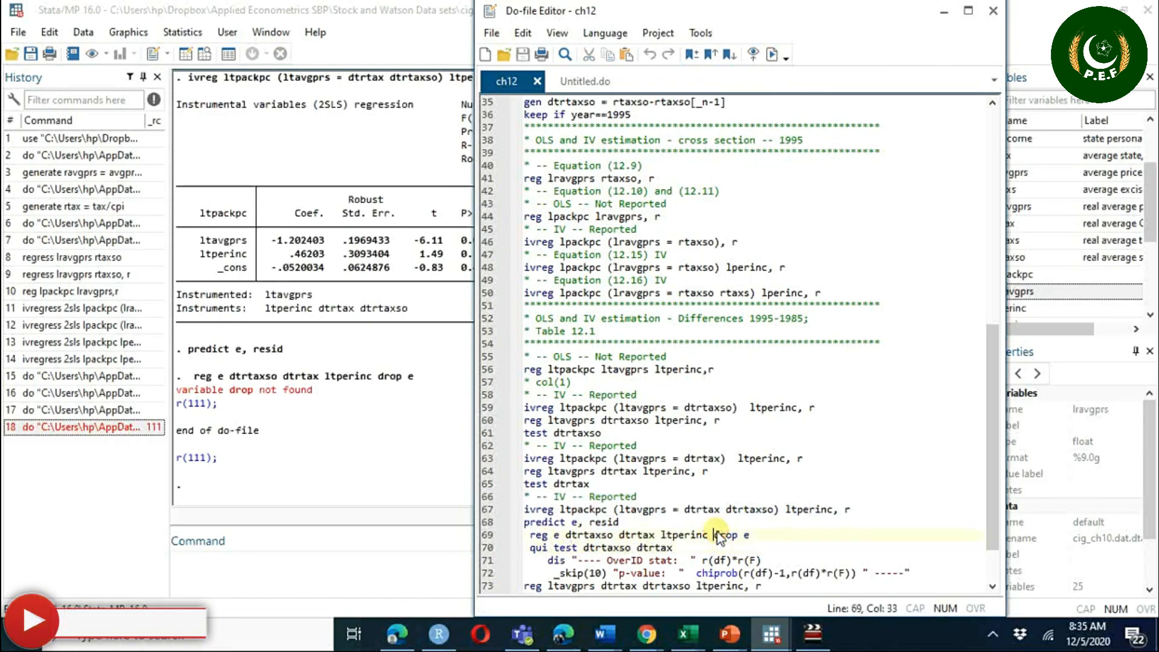
{"action": "key", "text": "Return"}
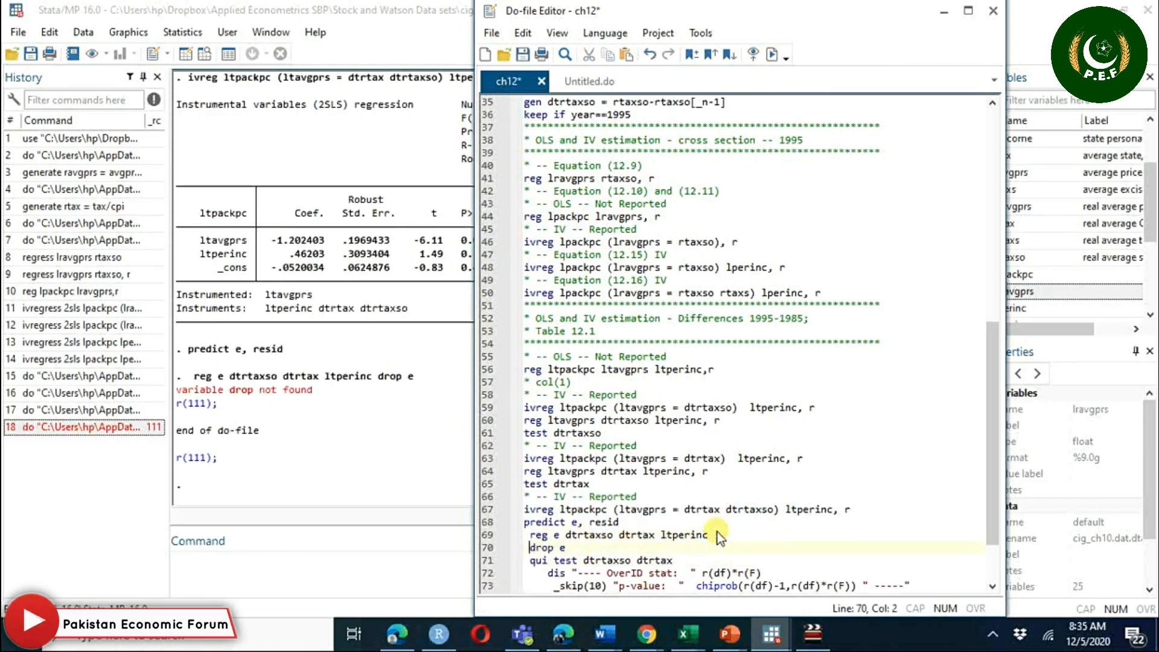
{"action": "key", "text": "Up"}
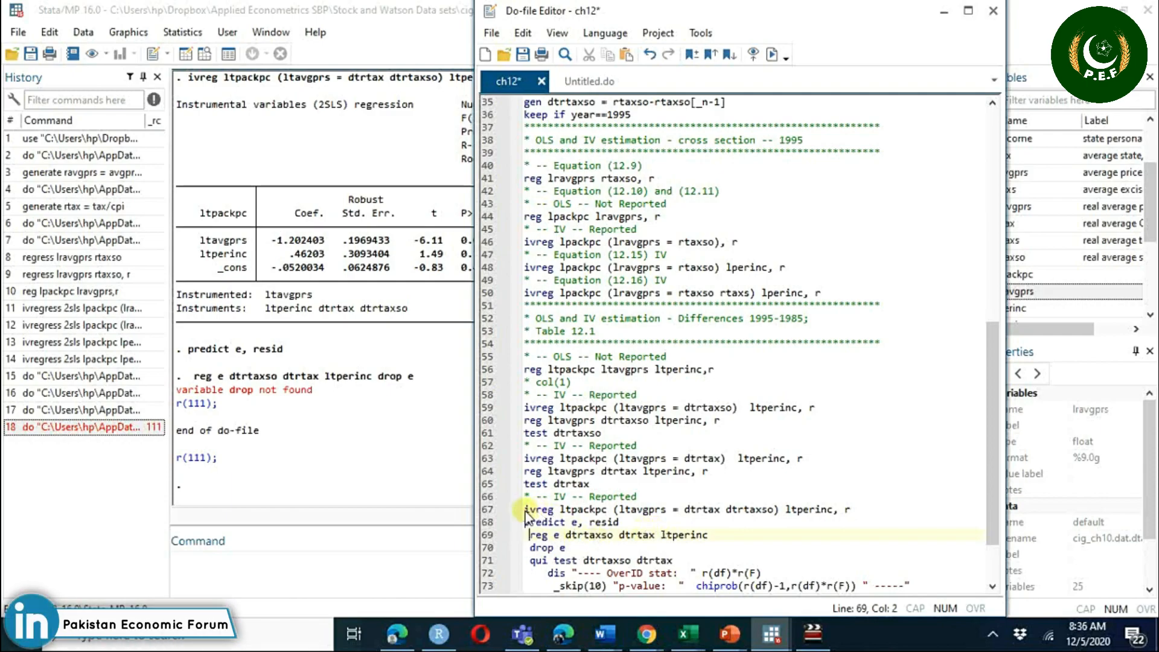
- Rerun the two-instrument ivreg and predict lines 67 to 68, and run line 69 to regress e on dtrtaxso, dtrtax and ltperinc
{"action": "left_click_drag", "start_coordinate": [525, 513], "coordinate": [860, 520]}
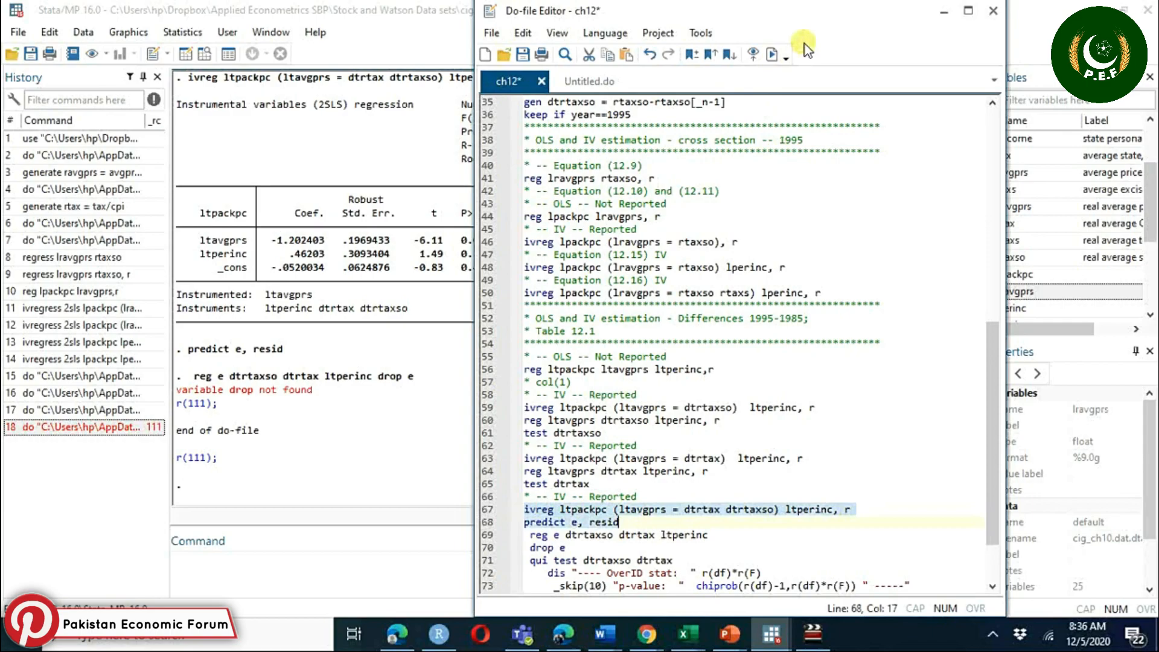
{"action": "left_click", "coordinate": [772, 53]}
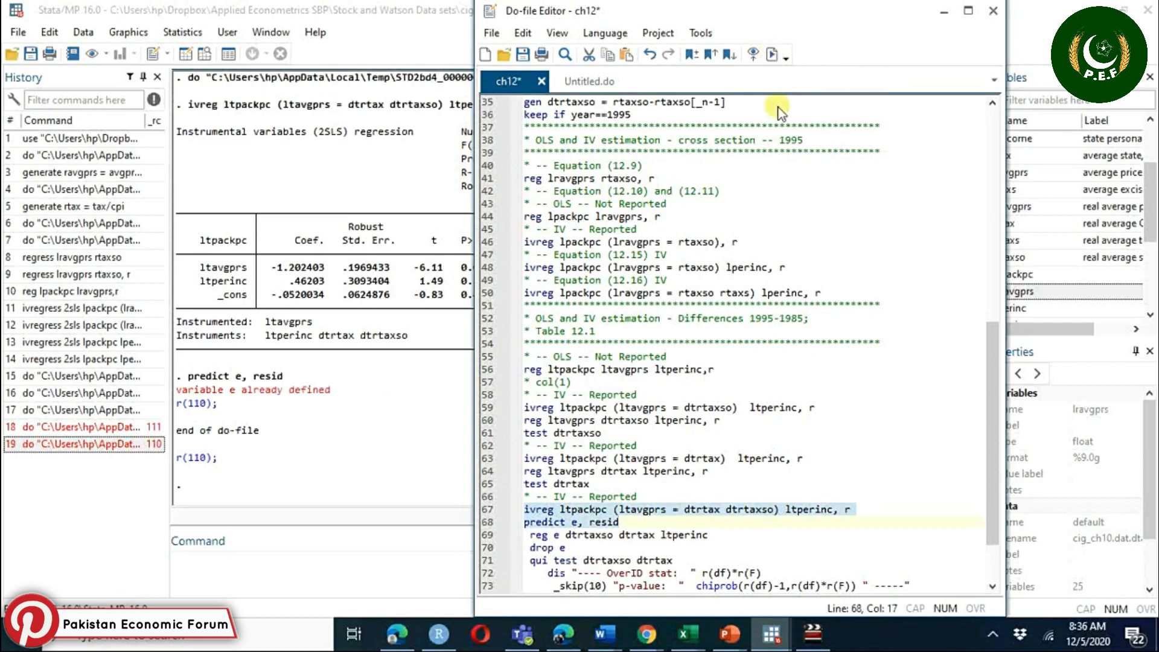
{"action": "left_click", "coordinate": [542, 535]}
{"action": "left_click_drag", "start_coordinate": [573, 538], "coordinate": [724, 540]}
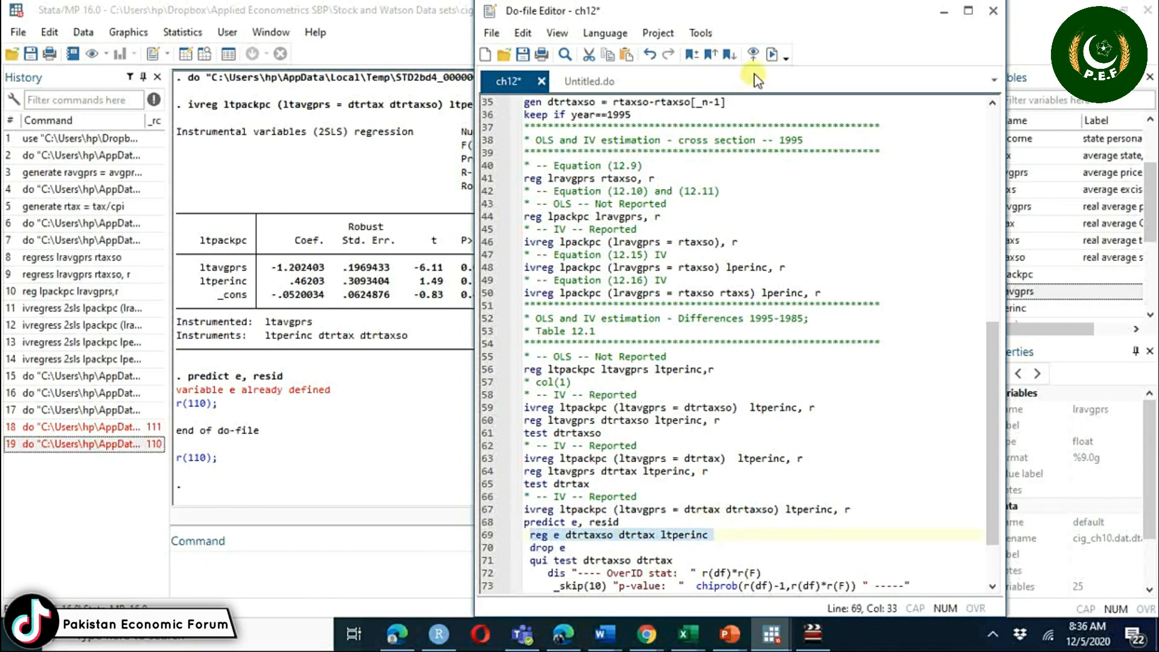
{"action": "left_click", "coordinate": [772, 57]}
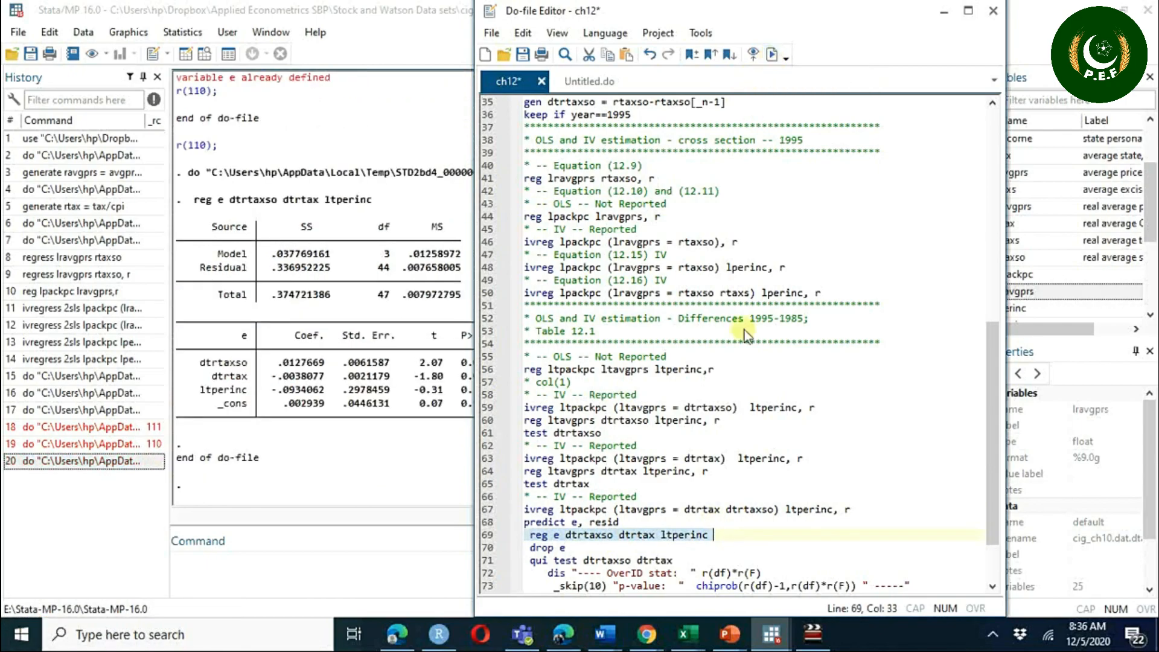
- Run lines 70 to 71 to drop e and quietly test dtrtaxso and dtrtax
{"action": "left_click", "coordinate": [566, 537]}
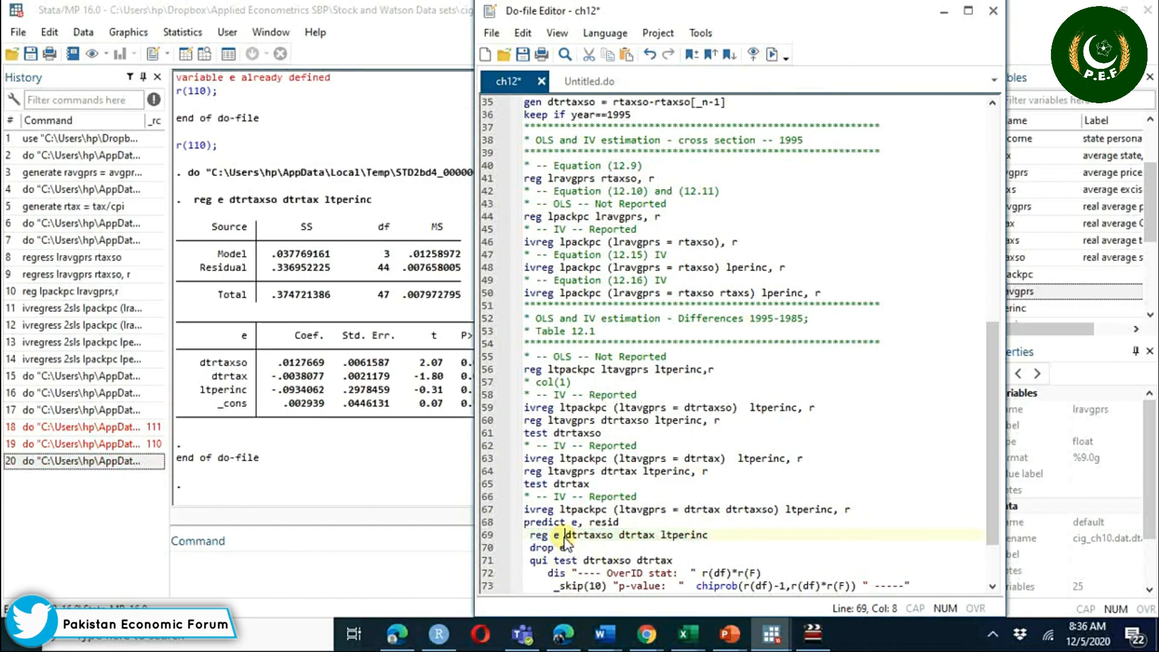
{"action": "left_click", "coordinate": [652, 536]}
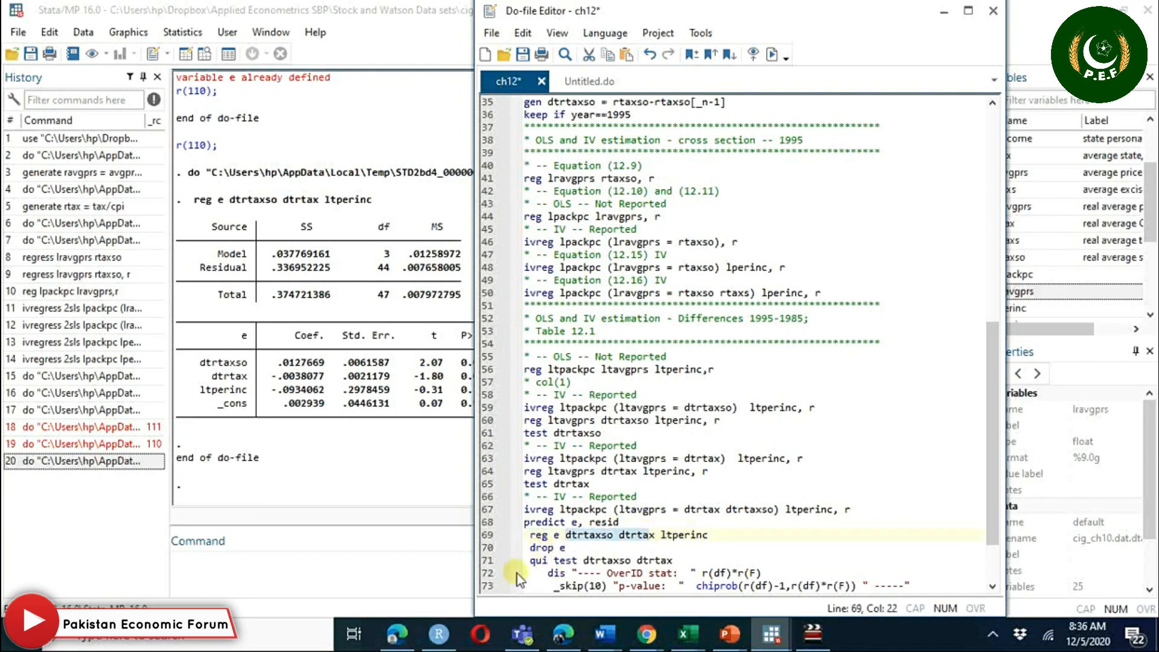
{"action": "left_click_drag", "start_coordinate": [529, 547], "coordinate": [681, 566]}
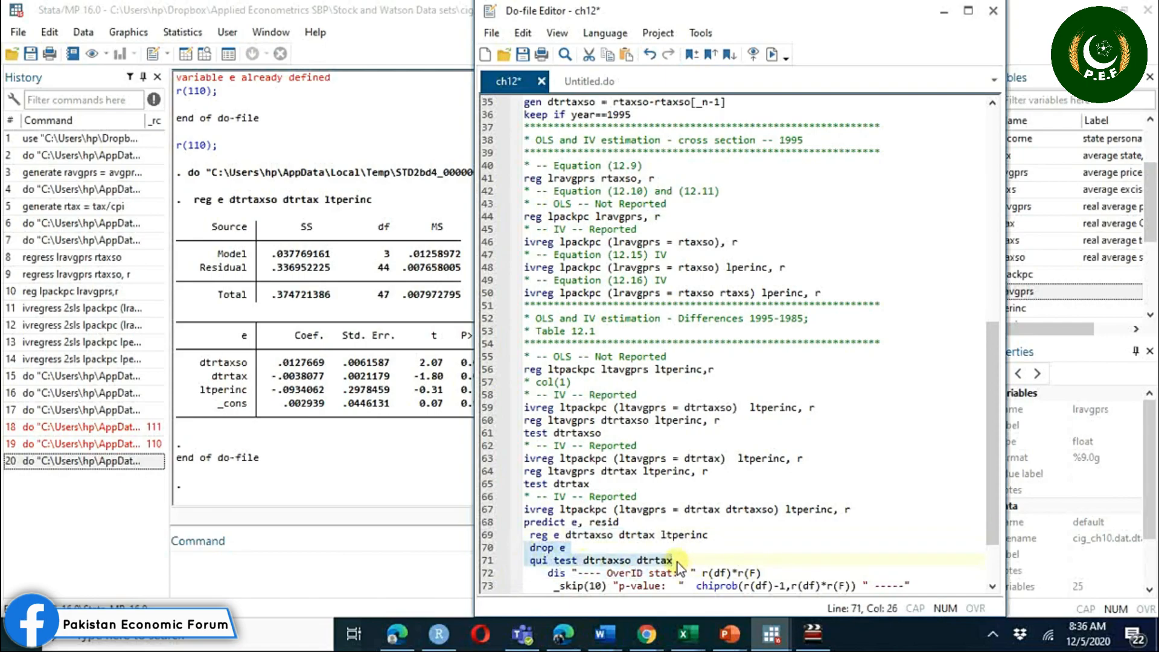
{"action": "left_click", "coordinate": [773, 53]}
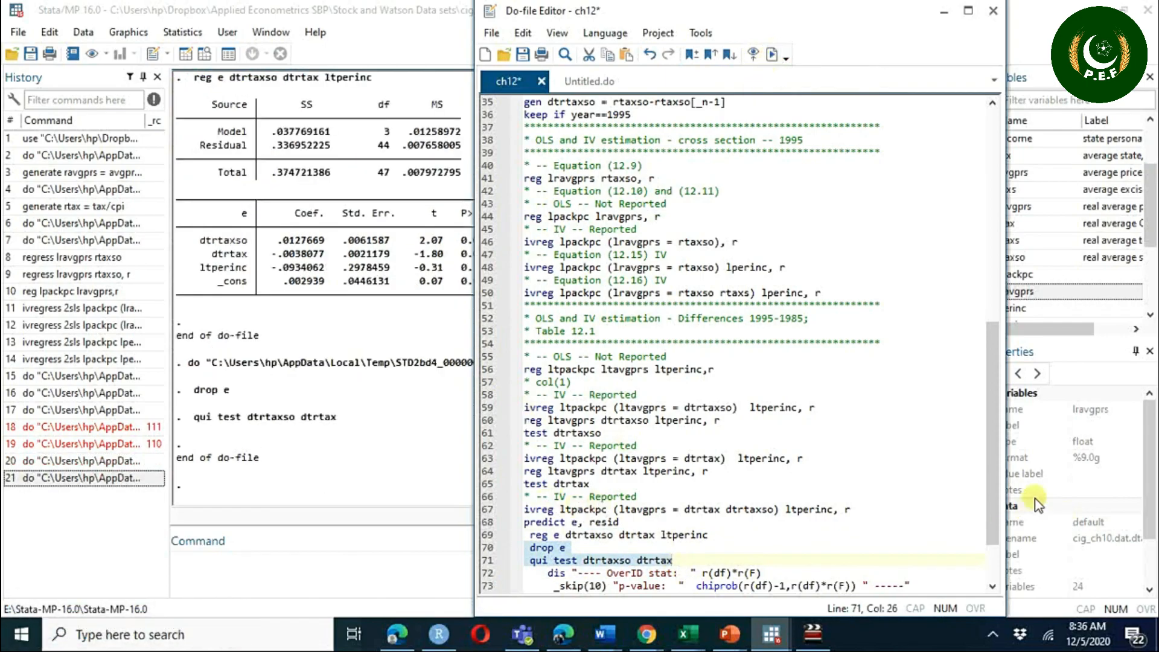
- Run lines 74 to 75, the robust first stage of ltavgprs on dtrtax, dtrtaxso and ltperinc with its joint instrument test
{"action": "left_click_drag", "start_coordinate": [991, 476], "coordinate": [993, 513]}
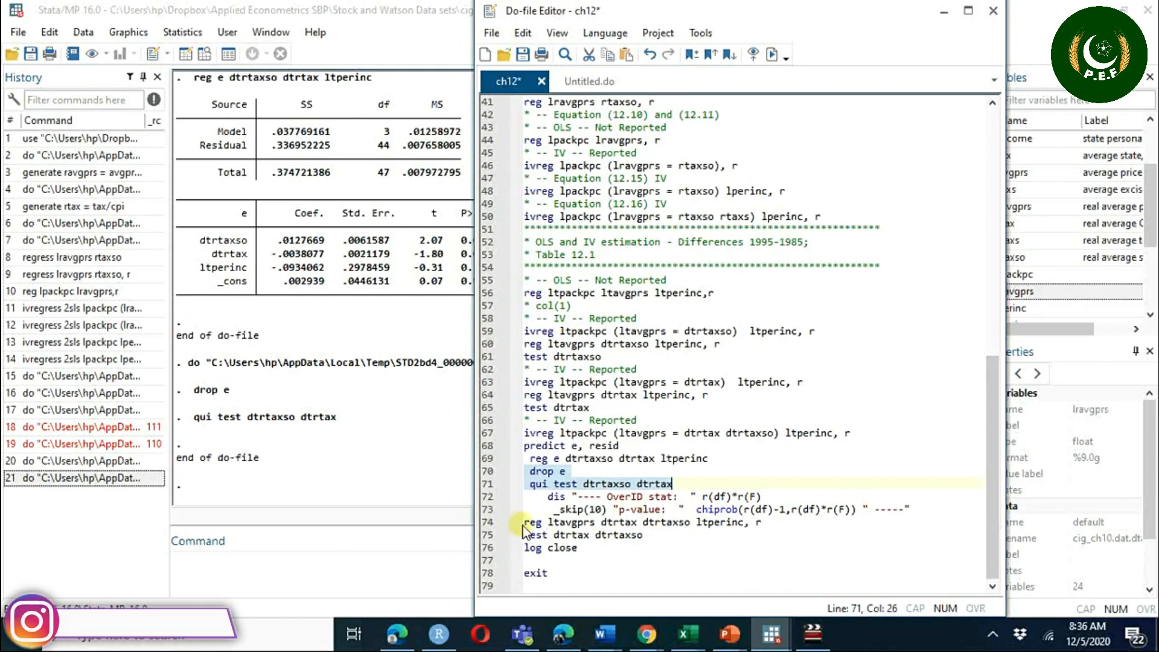
{"action": "left_click_drag", "start_coordinate": [525, 523], "coordinate": [643, 535]}
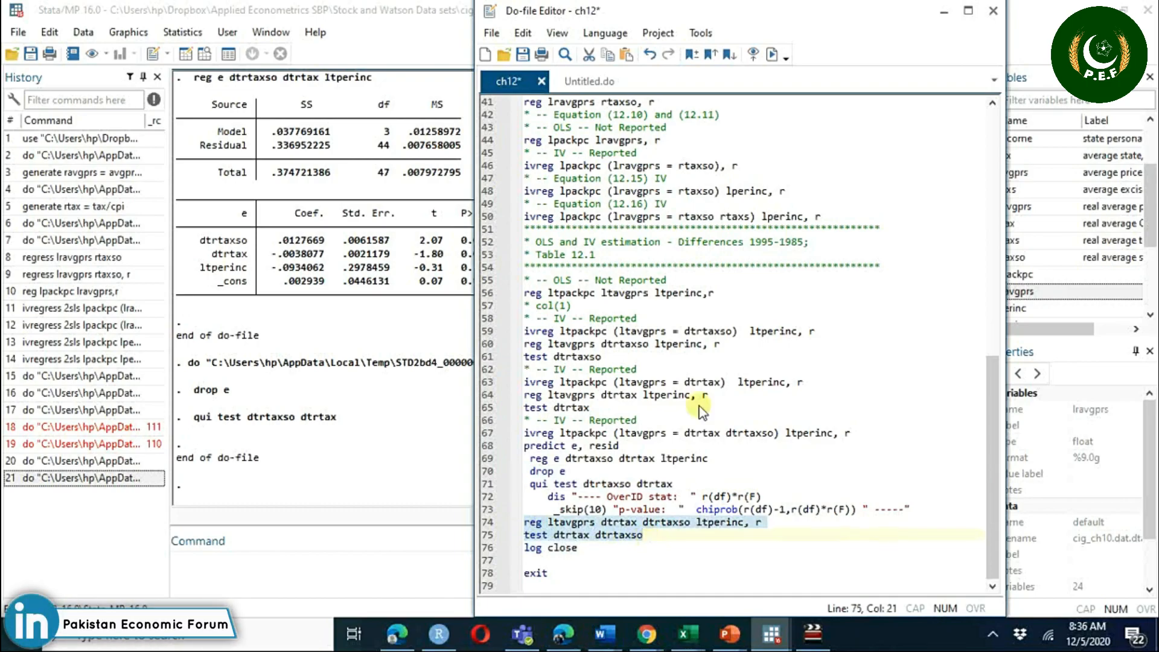
{"action": "left_click", "coordinate": [773, 56]}
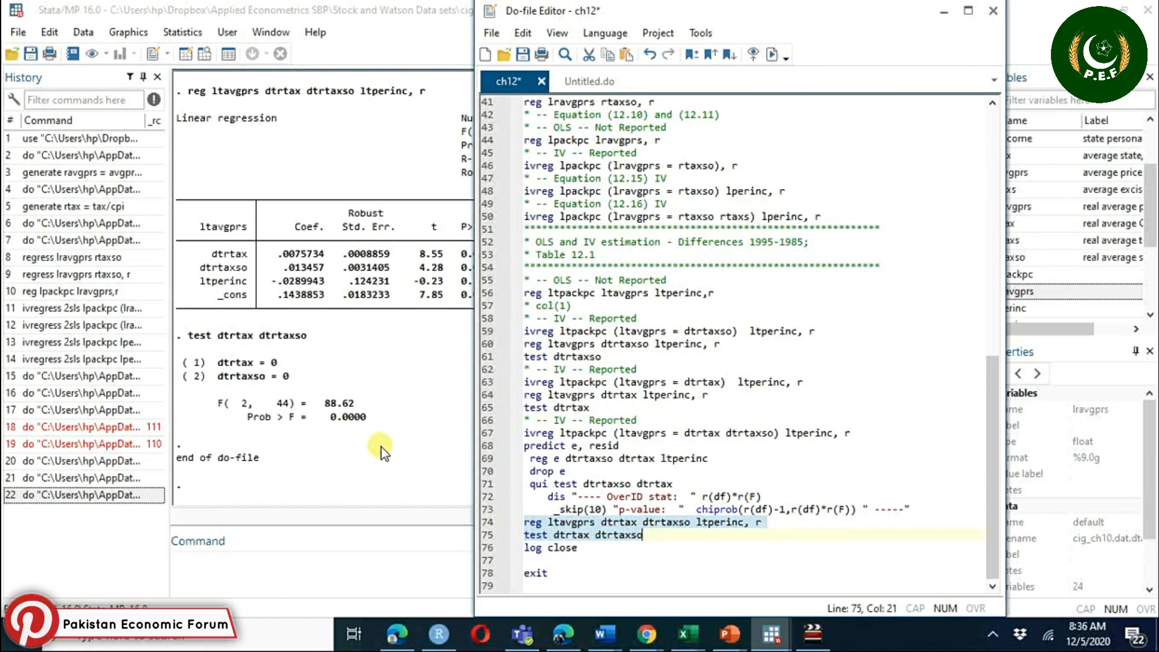
- Run only the "qui test dtrtaxso dtrtax" line again and bring the main results window to the front
{"action": "left_click_drag", "start_coordinate": [530, 484], "coordinate": [689, 490]}
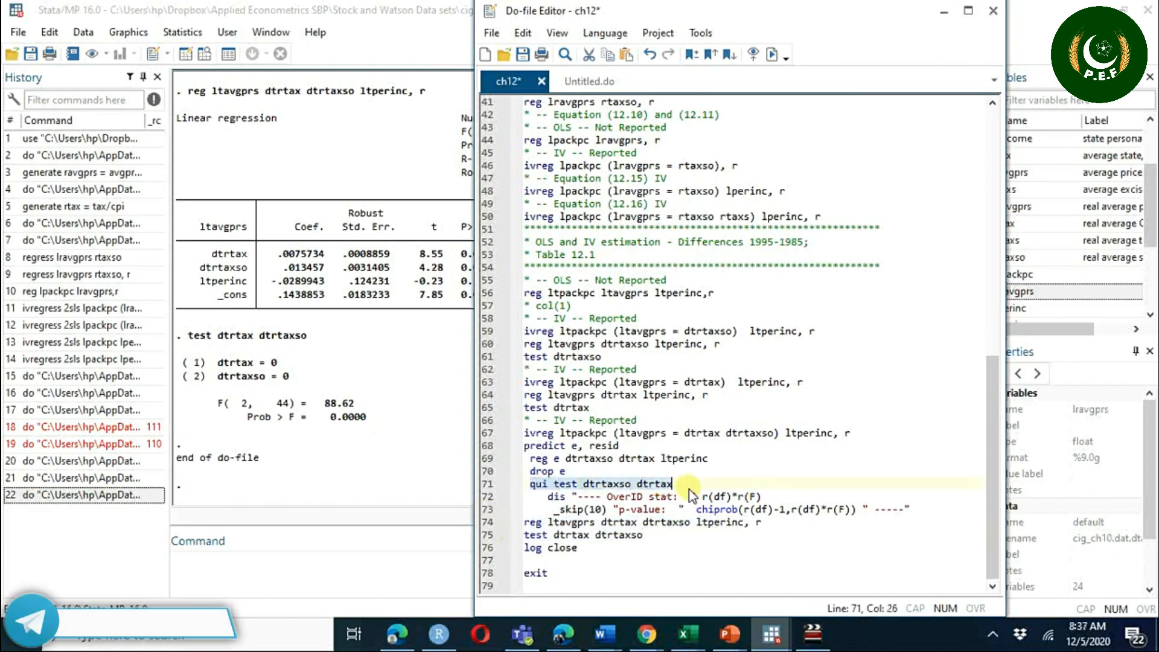
{"action": "left_click", "coordinate": [779, 55]}
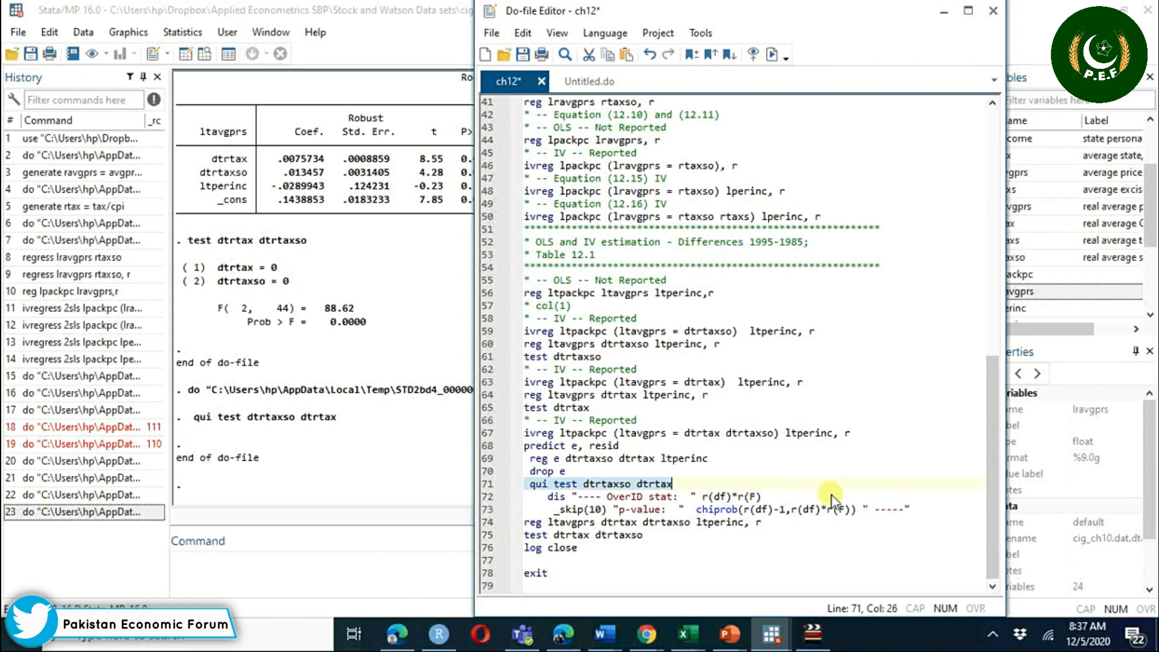
{"action": "left_click", "coordinate": [296, 577]}
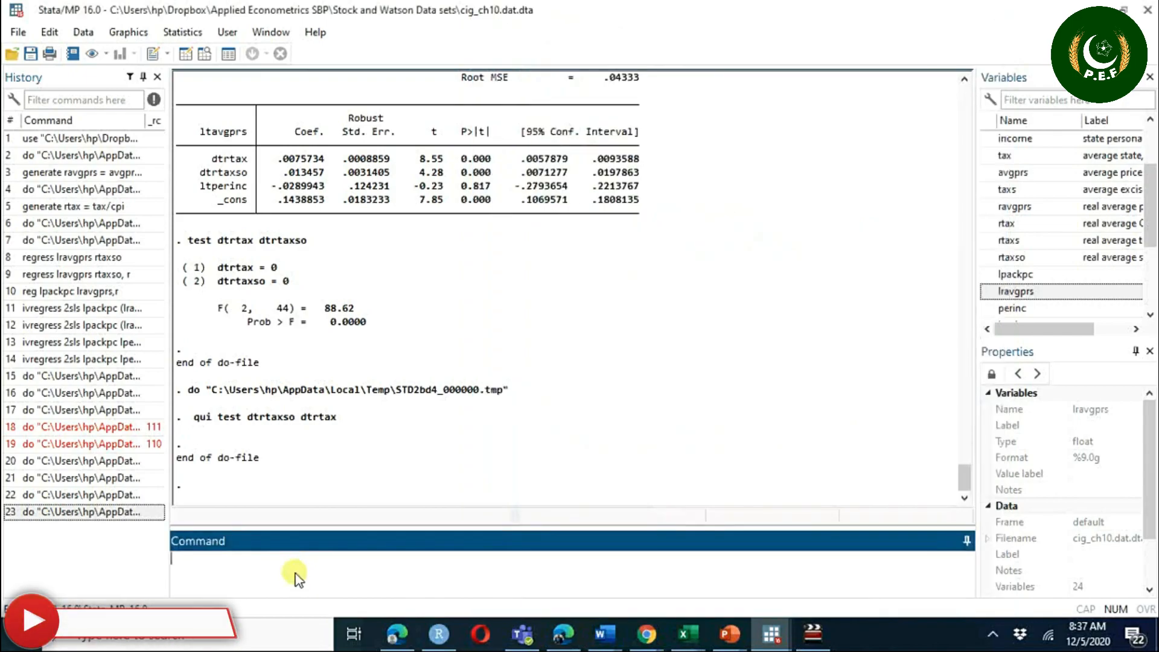
{"action": "left_click", "coordinate": [367, 451]}
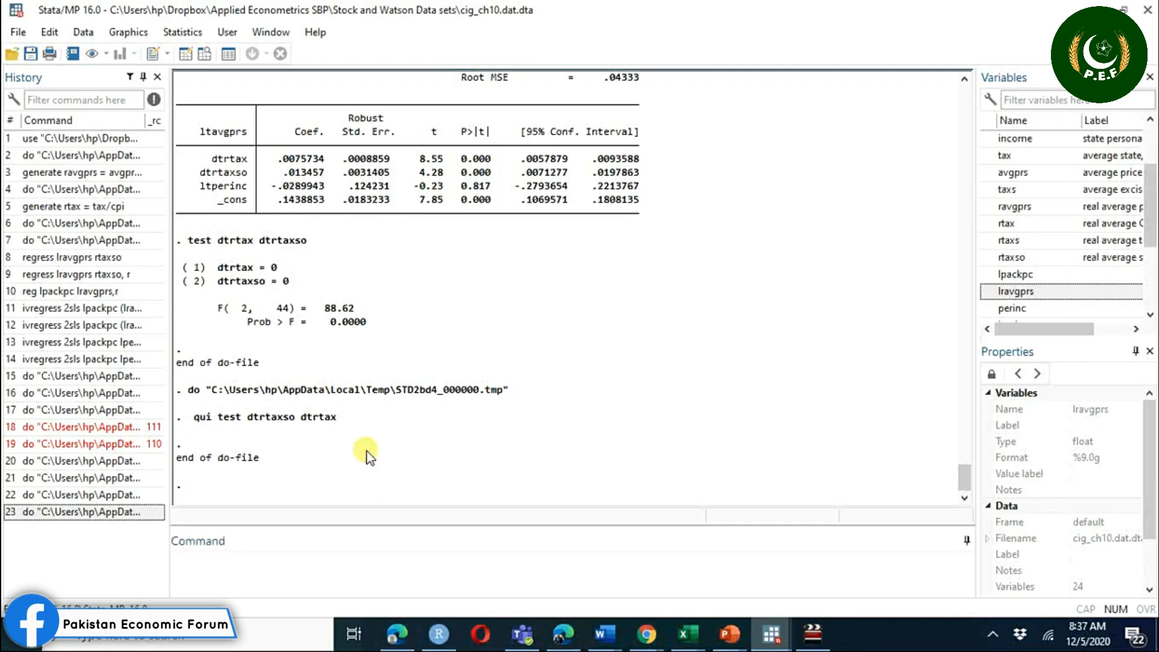